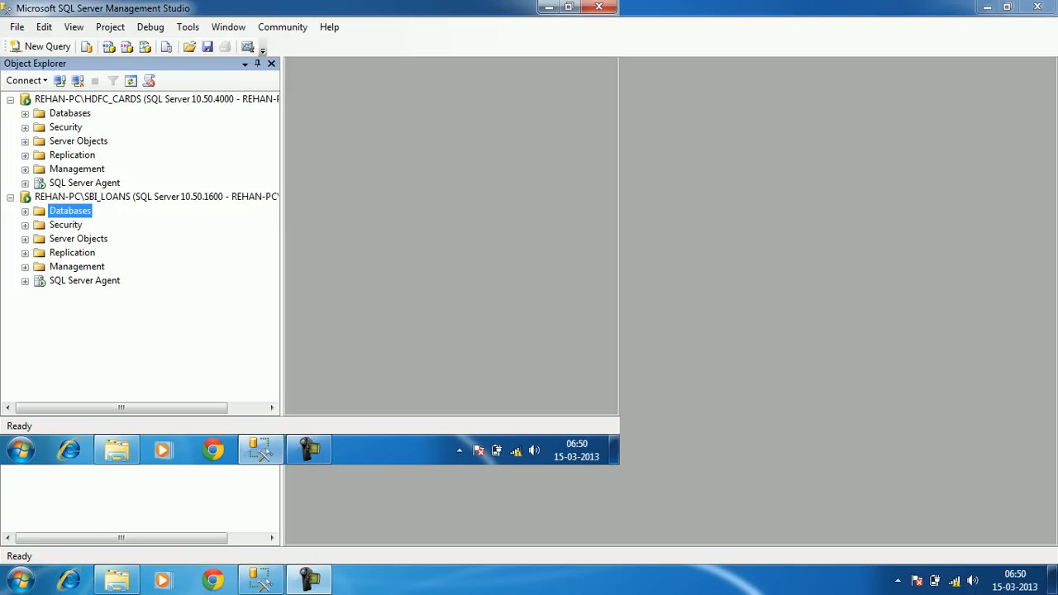
Review the HDFC_CARDS and SBI_LOANS servers and browse HDFC_CARDS's databases, including Northwind
left_click(161, 100)
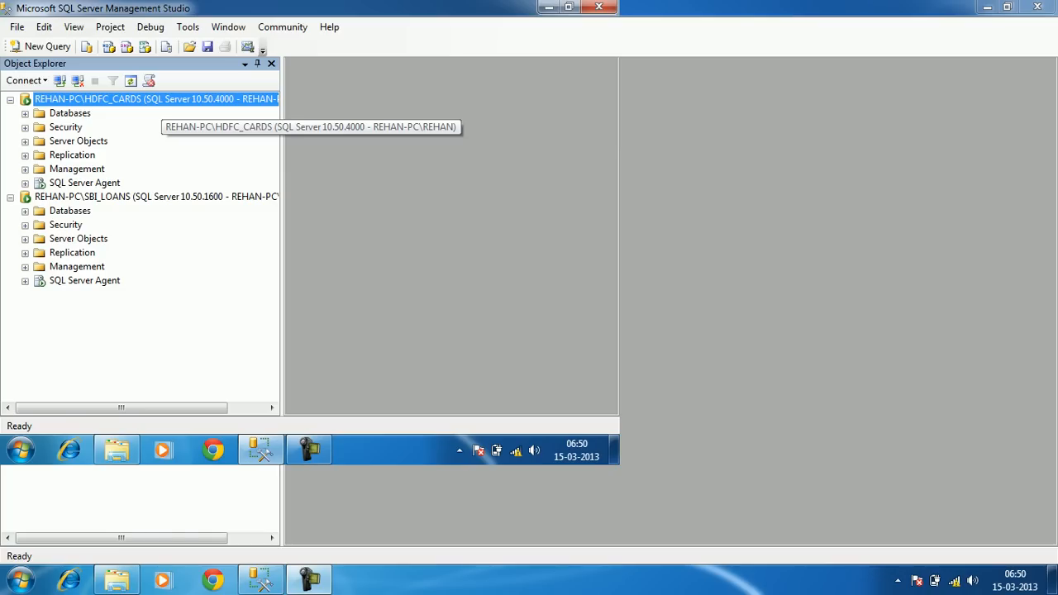
left_click(133, 196)
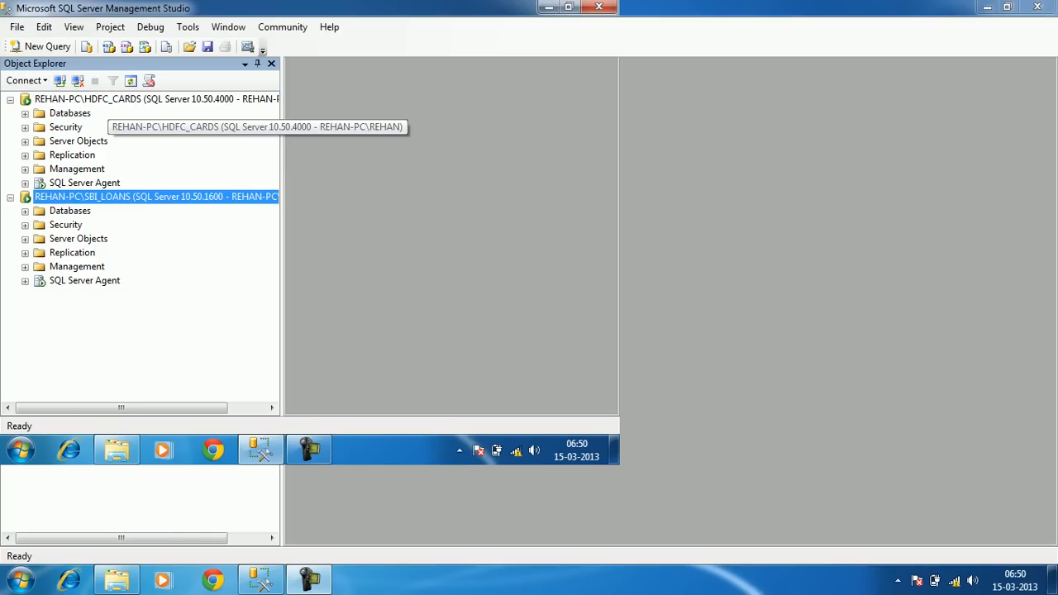
left_click(108, 100)
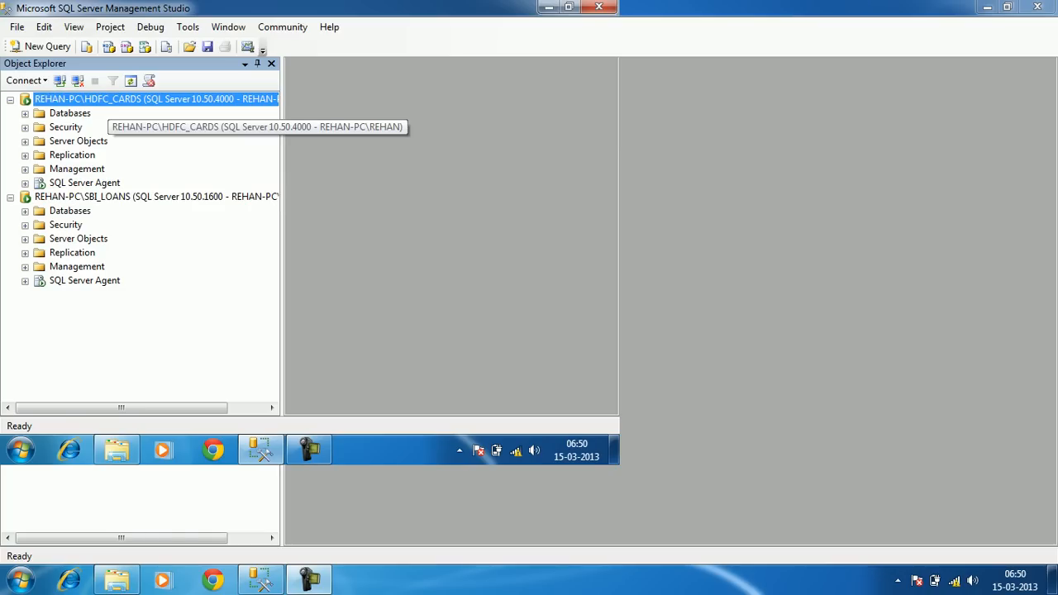
left_click(127, 198)
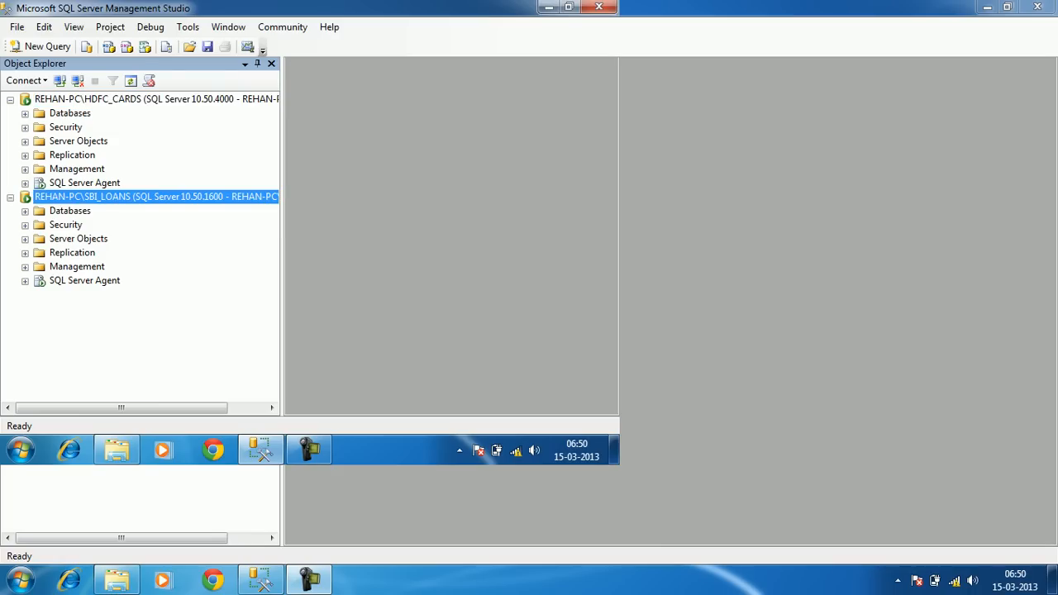
left_click(24, 114)
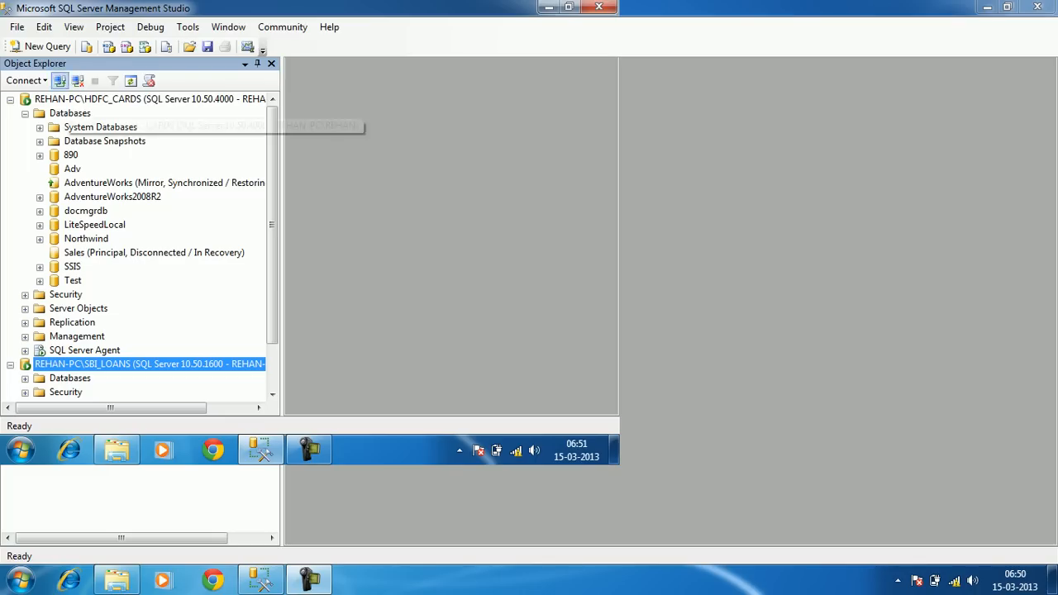
left_click(86, 239)
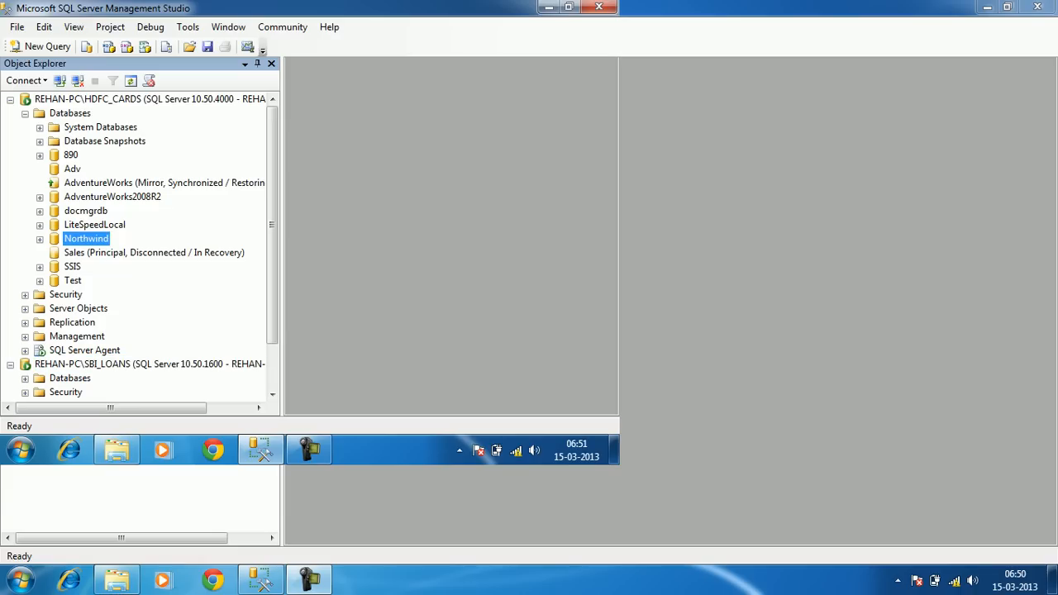
left_click(25, 113)
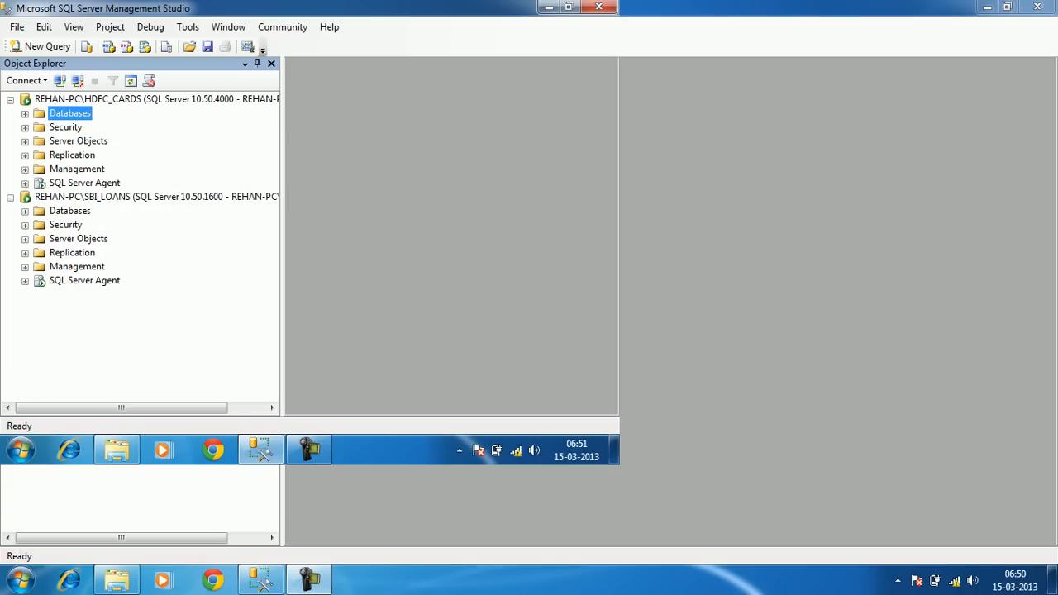
left_click(24, 114)
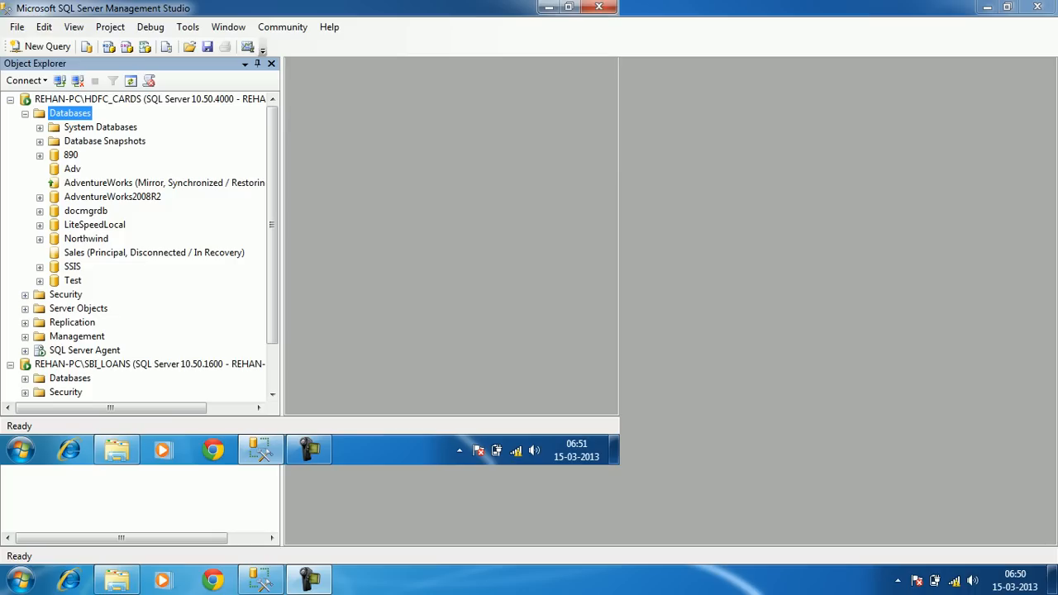
left_click(24, 113)
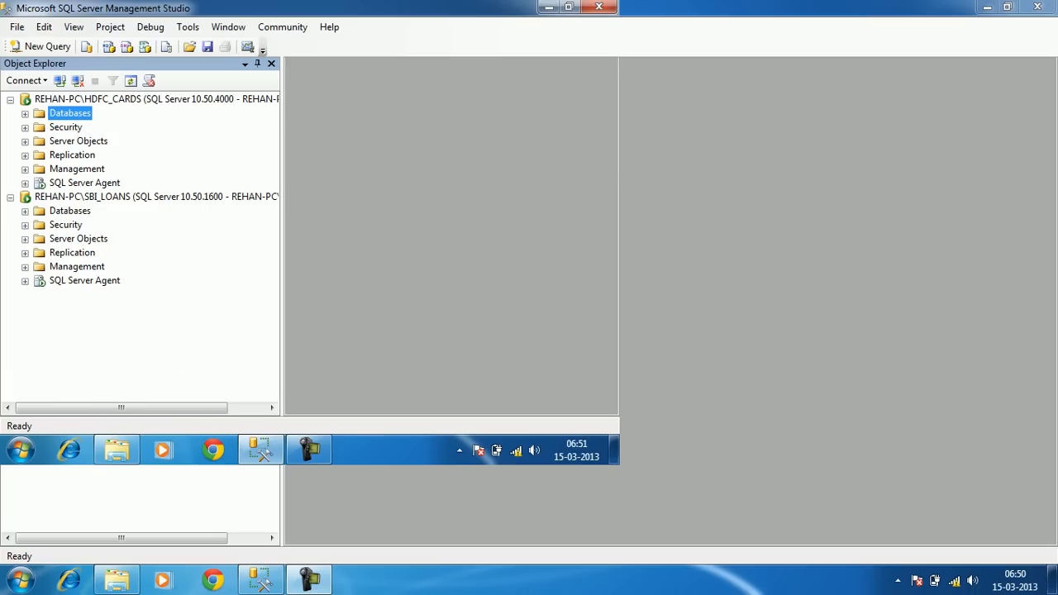
Disconnect HDFC_CARDS and connect to the rehan-pc\test server instead
left_click(77, 81)
left_click(60, 80)
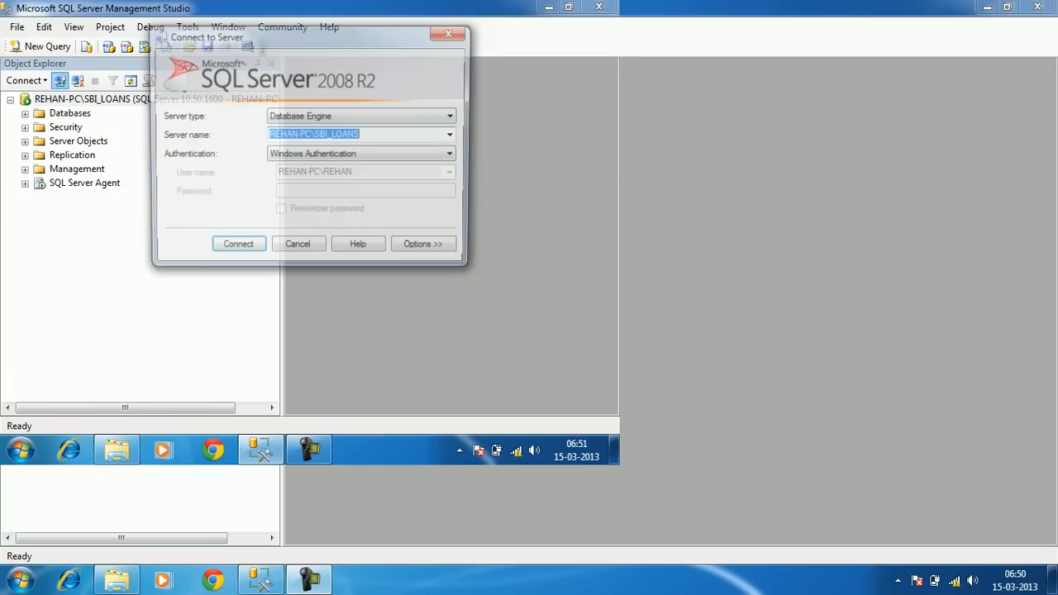
left_click(453, 135)
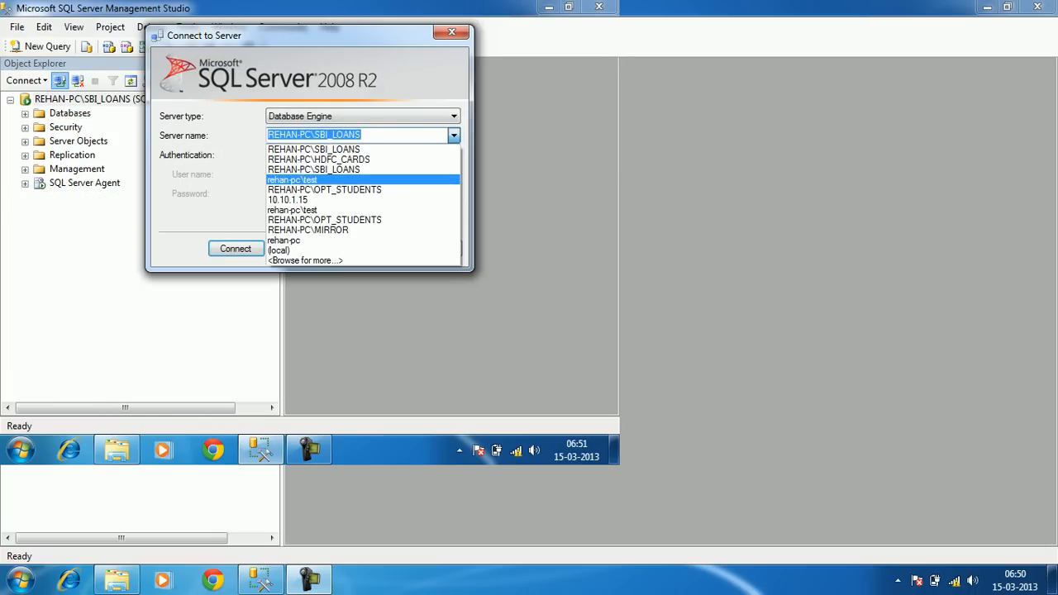
left_click(331, 179)
left_click(235, 248)
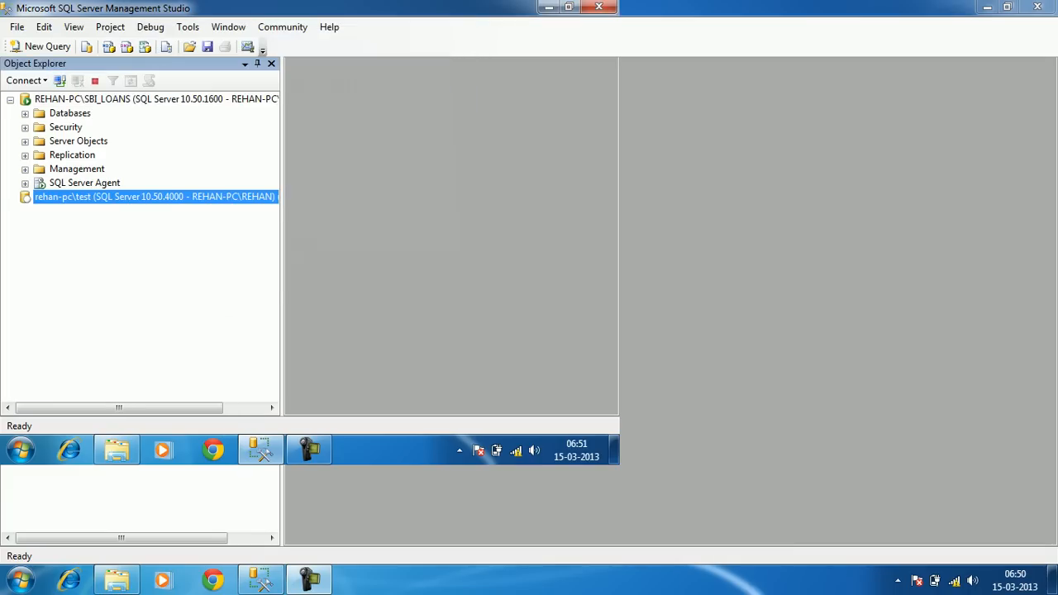
Disconnect the REHAN-PC\SBI_LOANS server and reconnect to it
left_click(78, 81)
left_click(59, 80)
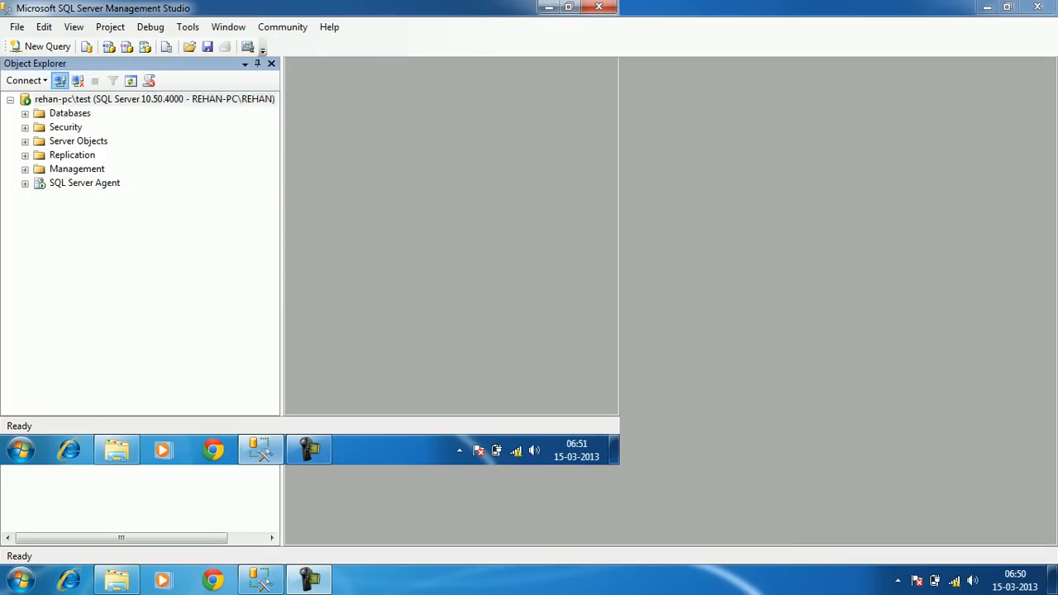
left_click(454, 136)
left_click(331, 159)
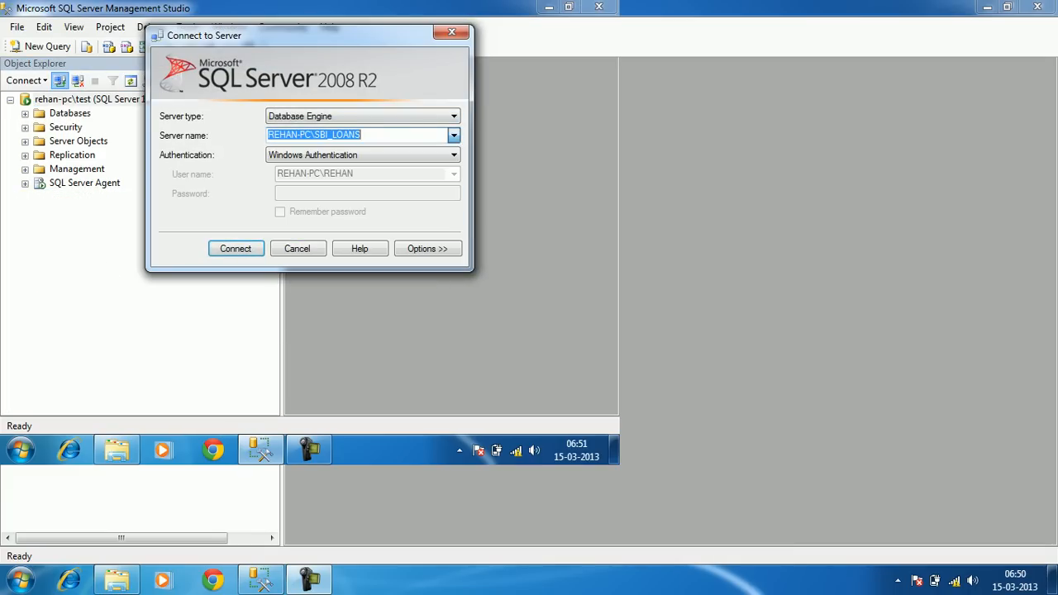
left_click(236, 248)
Expand rehan-pc\test's databases and locate Northwind
left_click(24, 114)
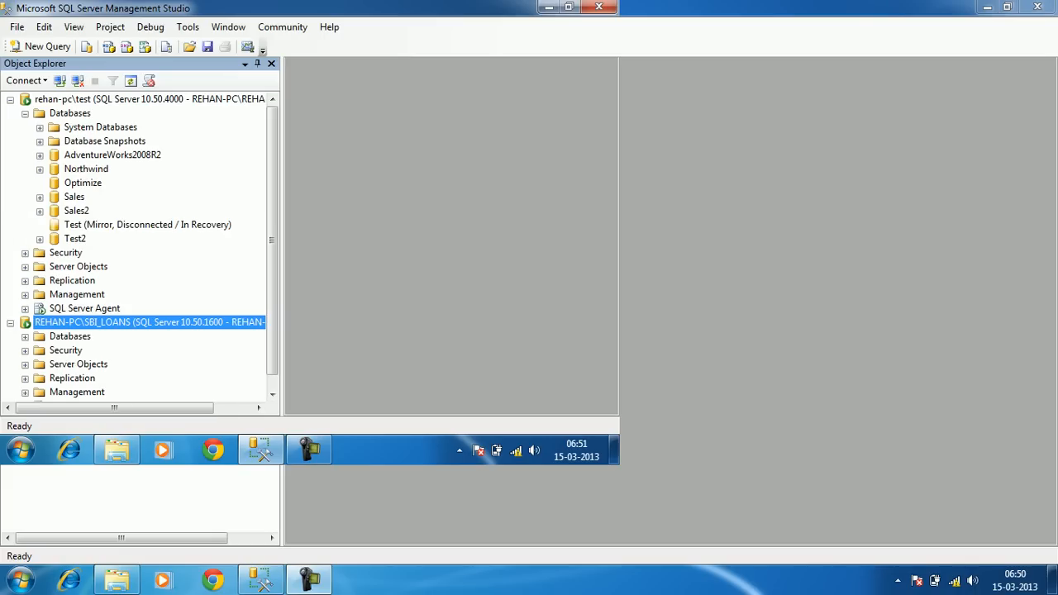
left_click(86, 168)
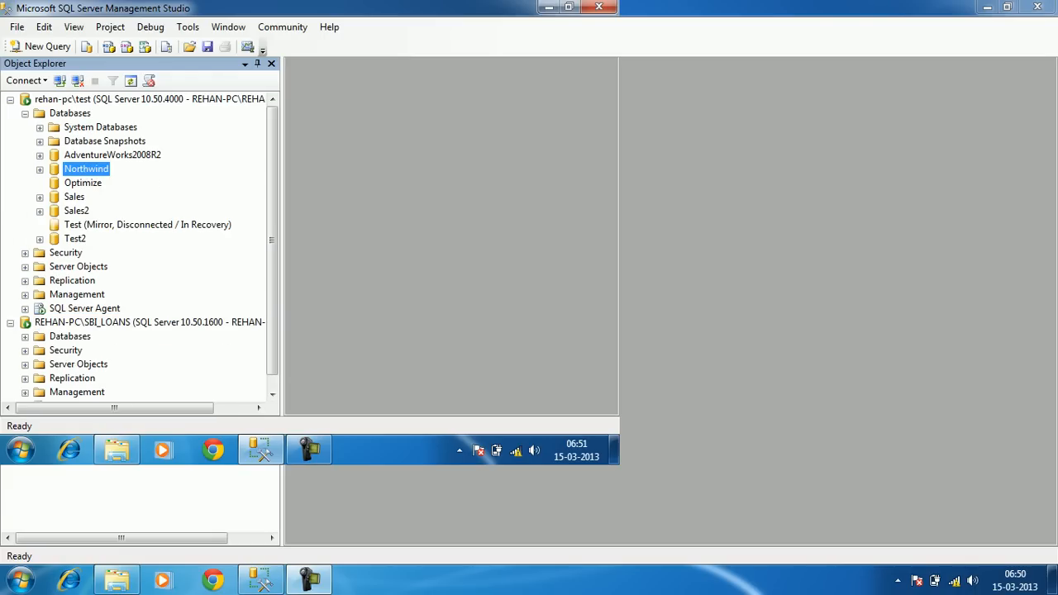
left_click(149, 99)
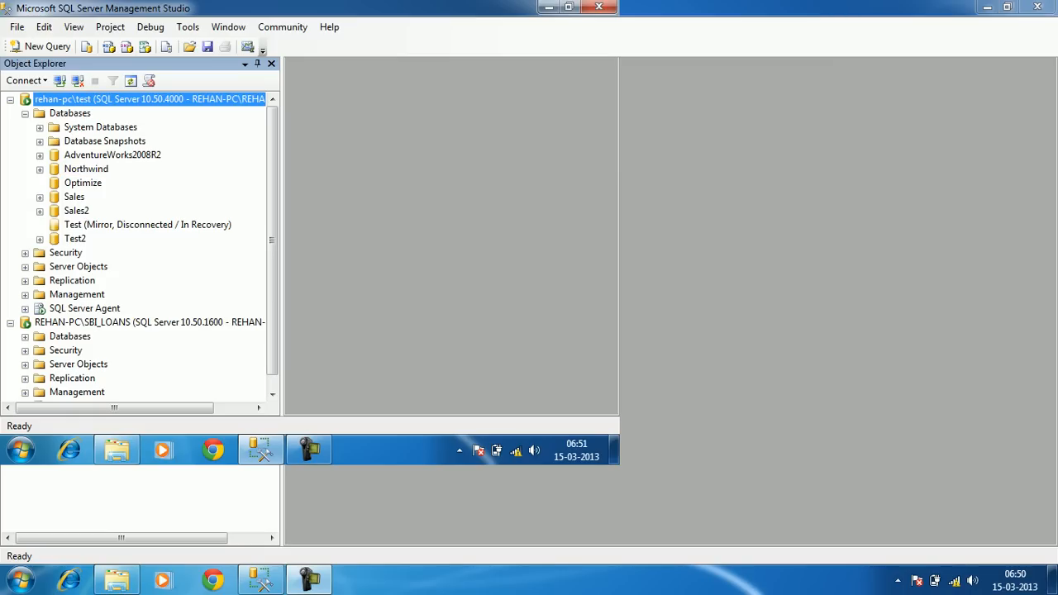
left_click(25, 114)
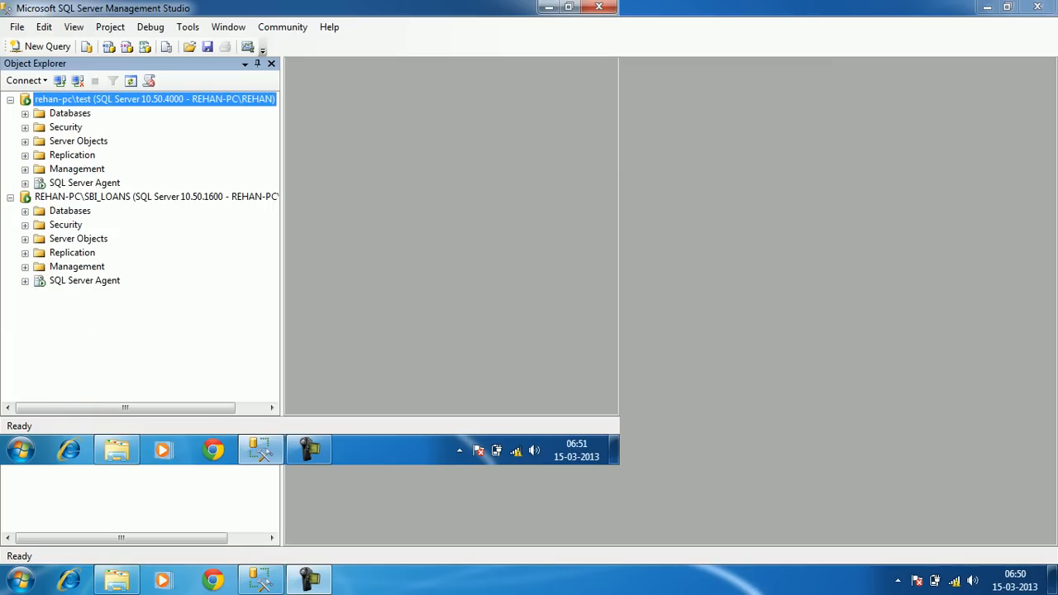
left_click(94, 197)
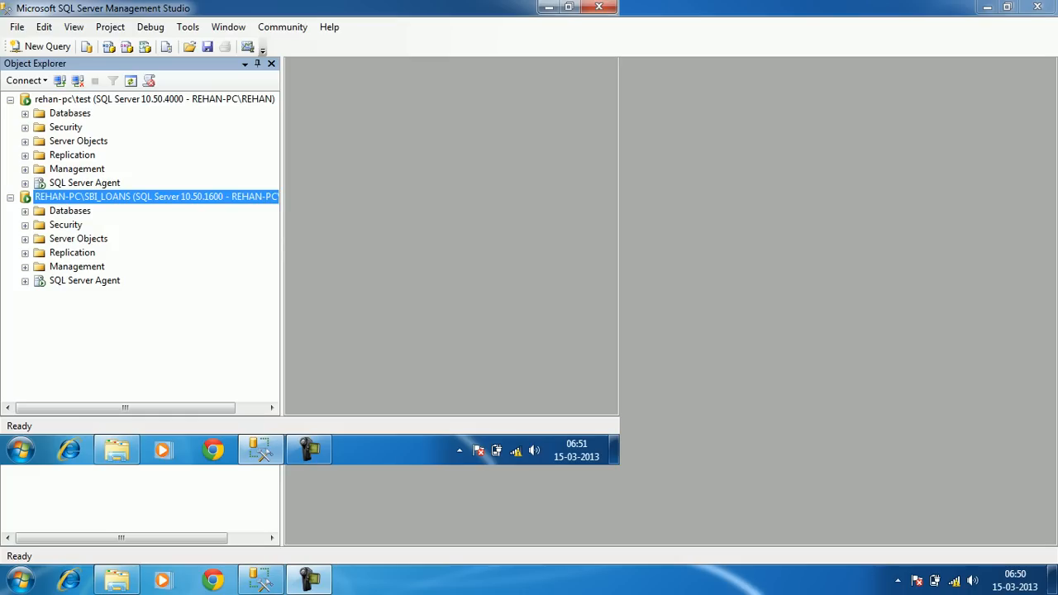
left_click(154, 99)
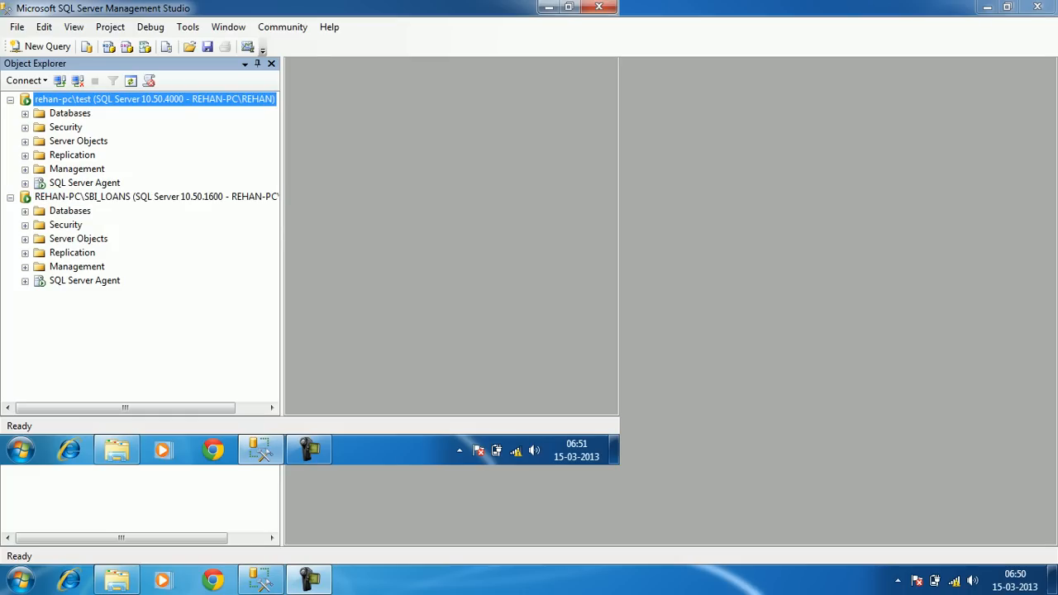
left_click(25, 114)
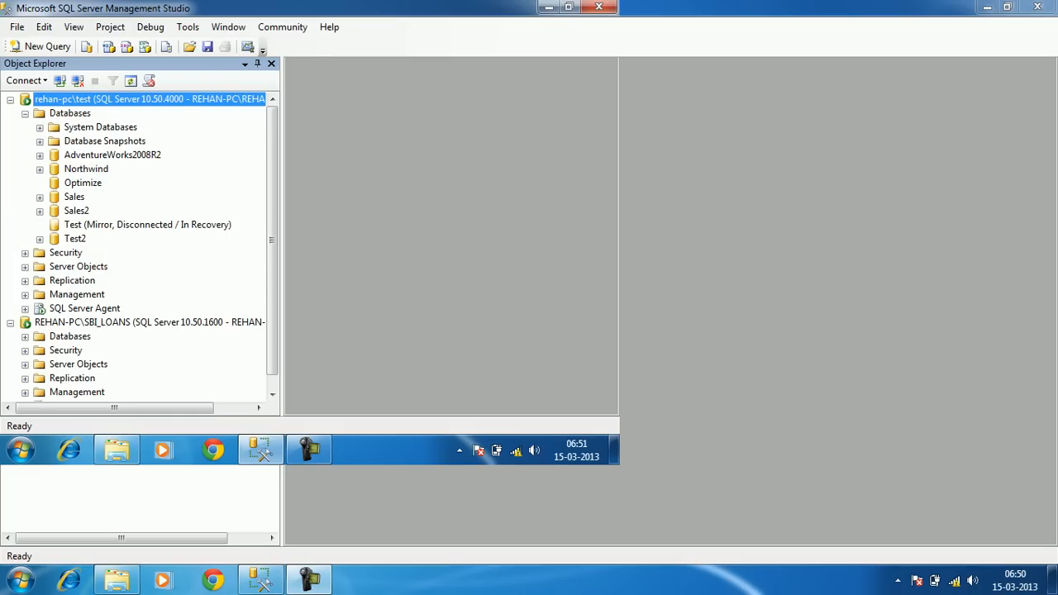
left_click(86, 169)
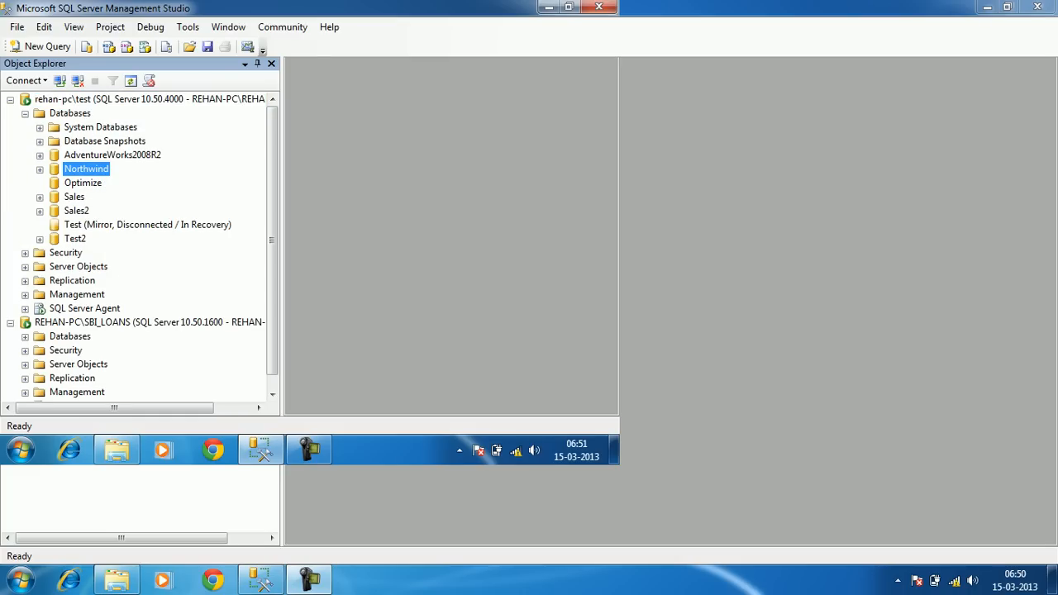
right_click(95, 165)
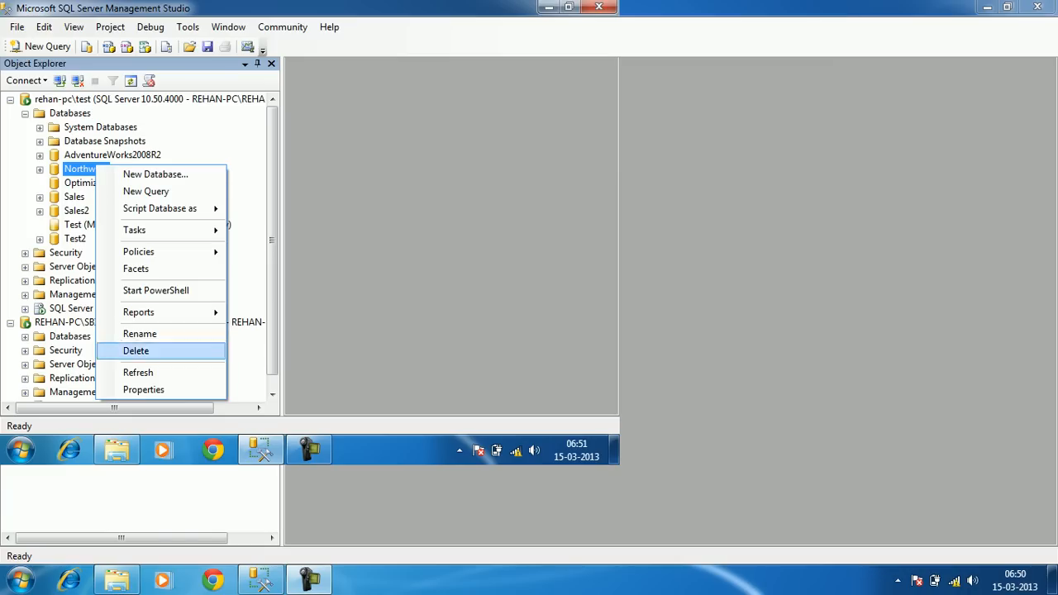
left_click(144, 389)
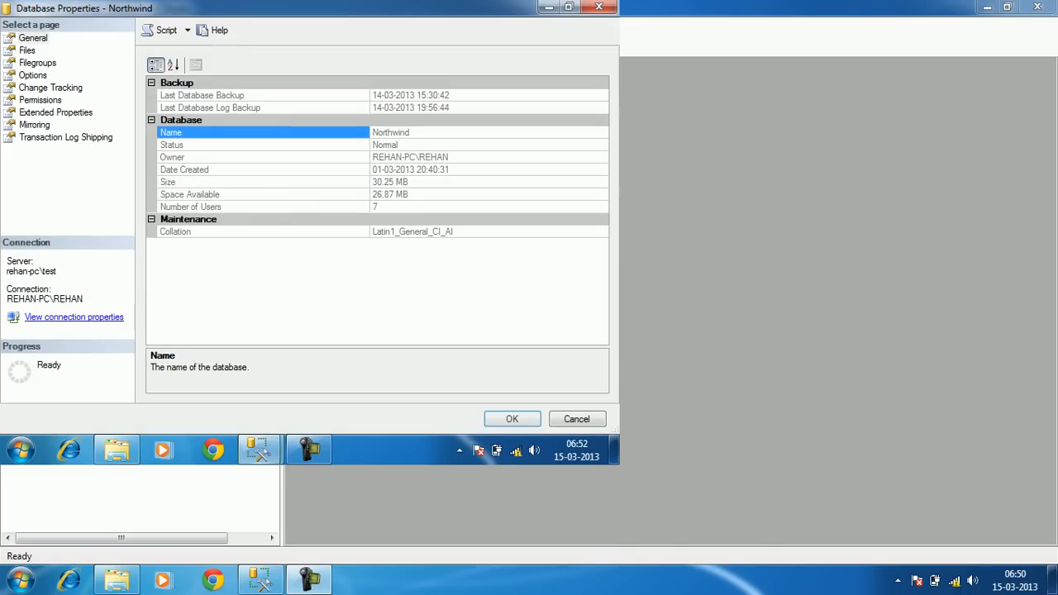
left_click(33, 75)
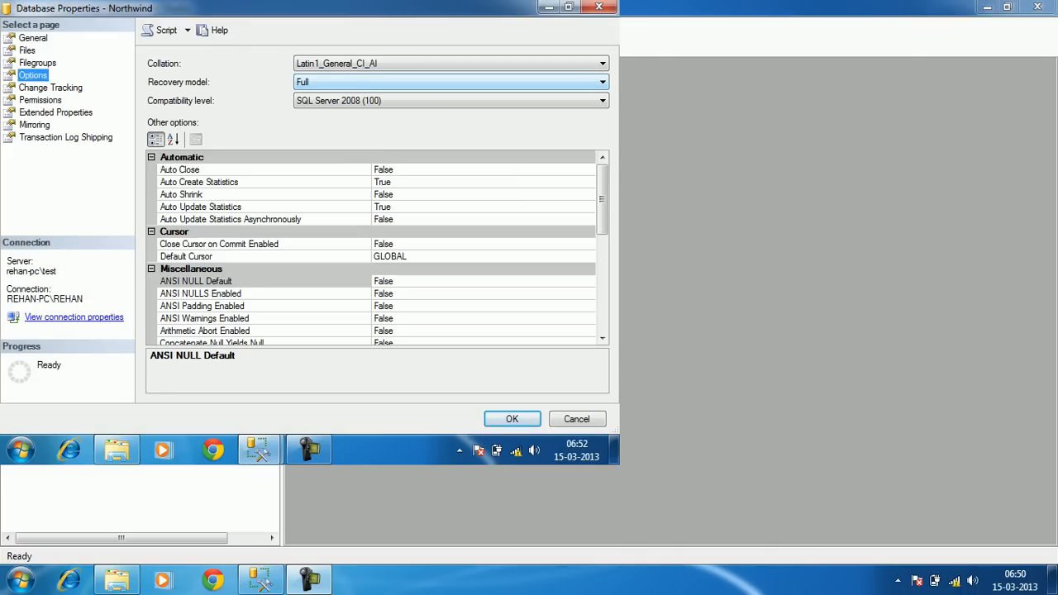
left_click(577, 419)
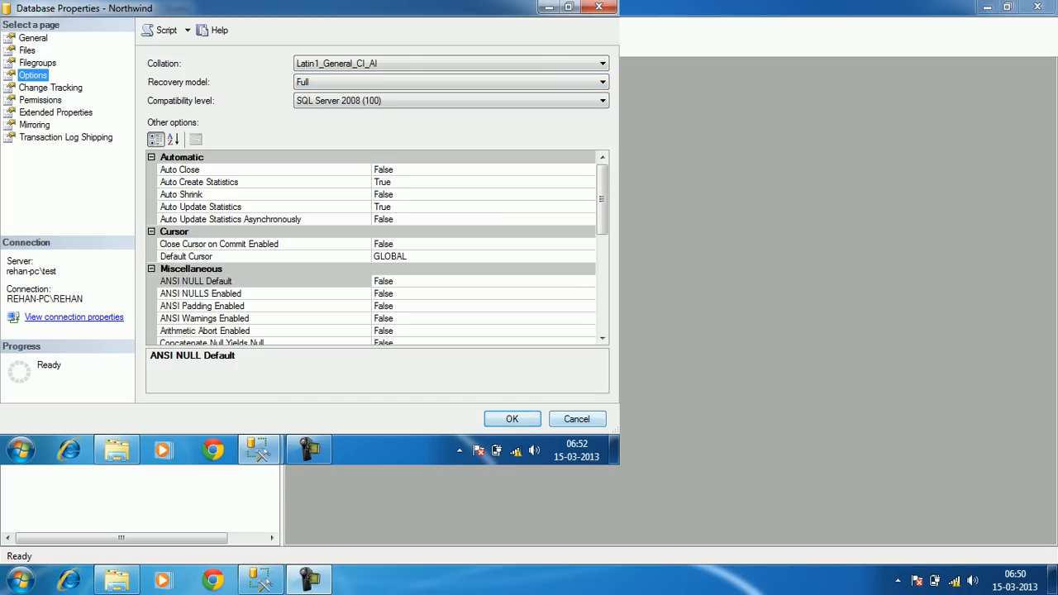
left_click(25, 113)
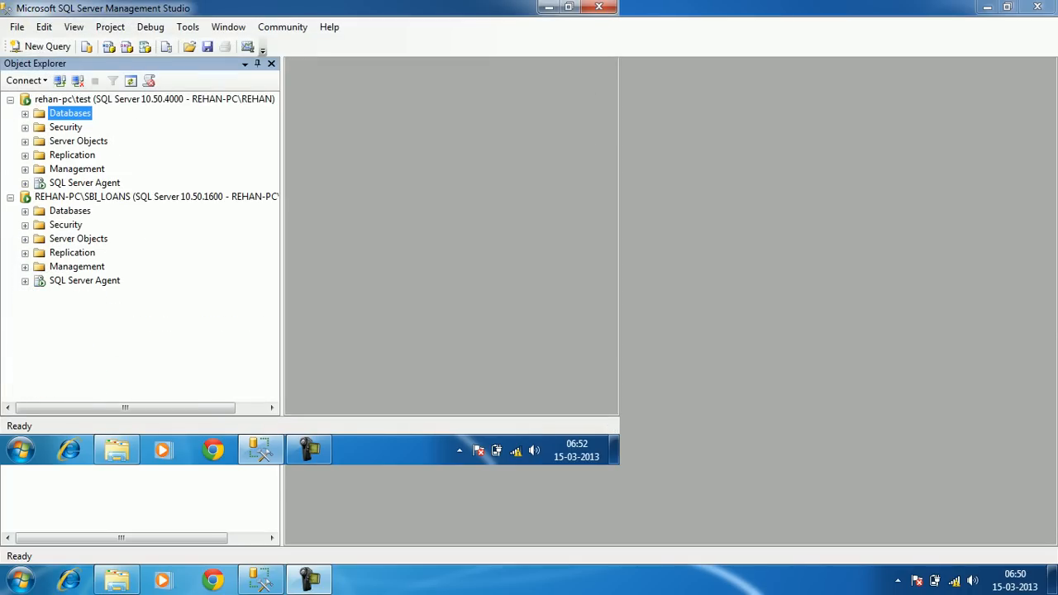
left_click(154, 99)
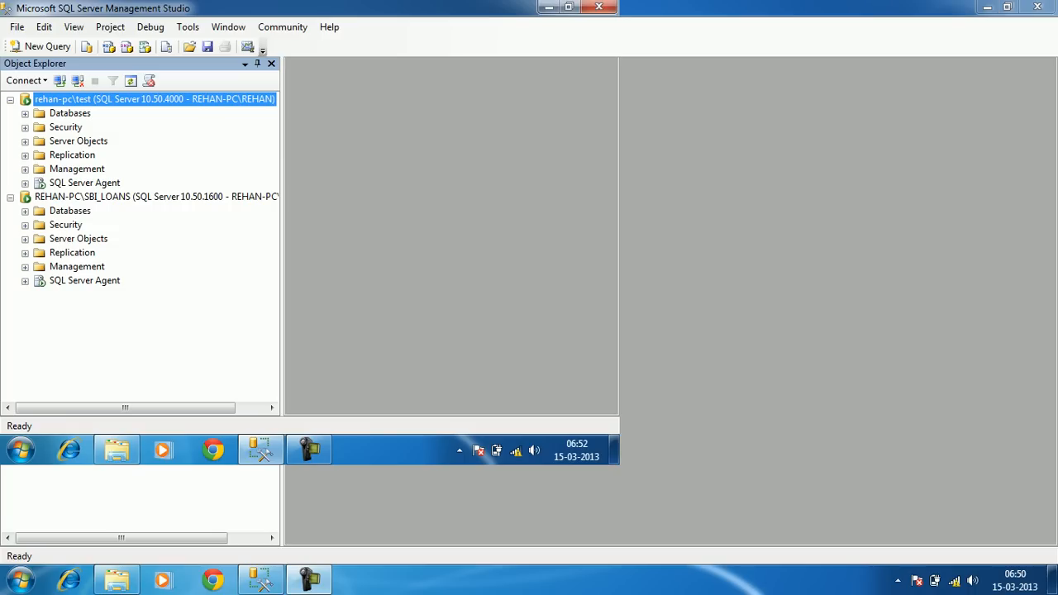
Open New Volume (D:) in Explorer and delete the old LSBackup_Northwind folder
key("super+e")
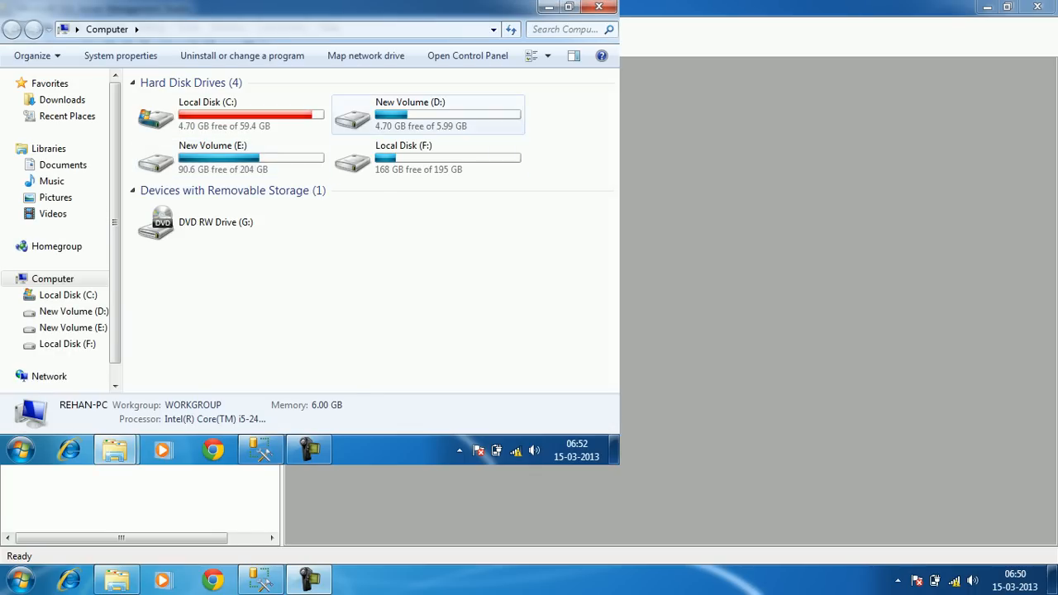
double_click(414, 114)
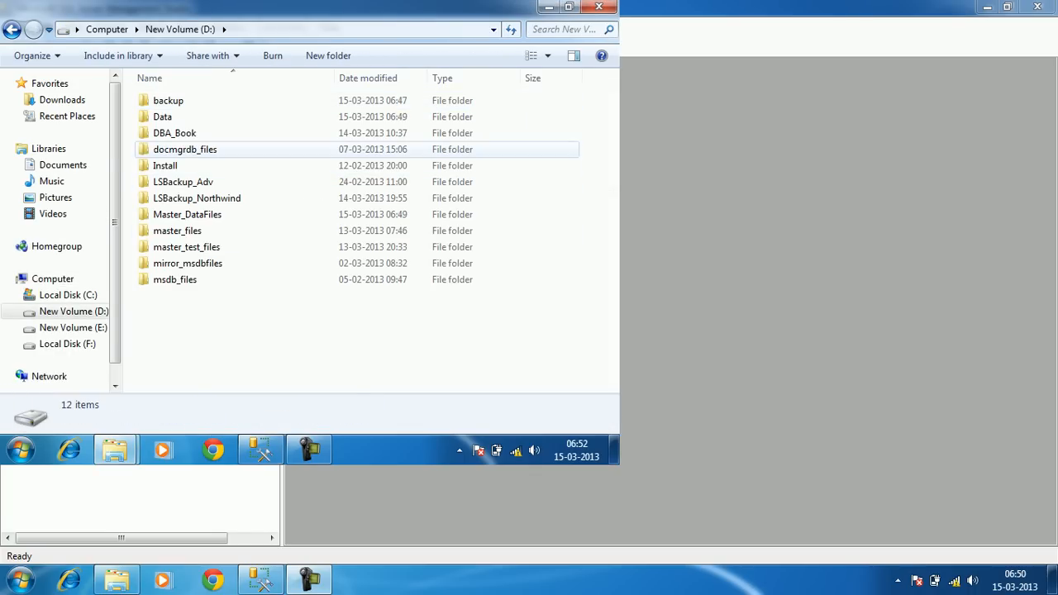
left_click(196, 199)
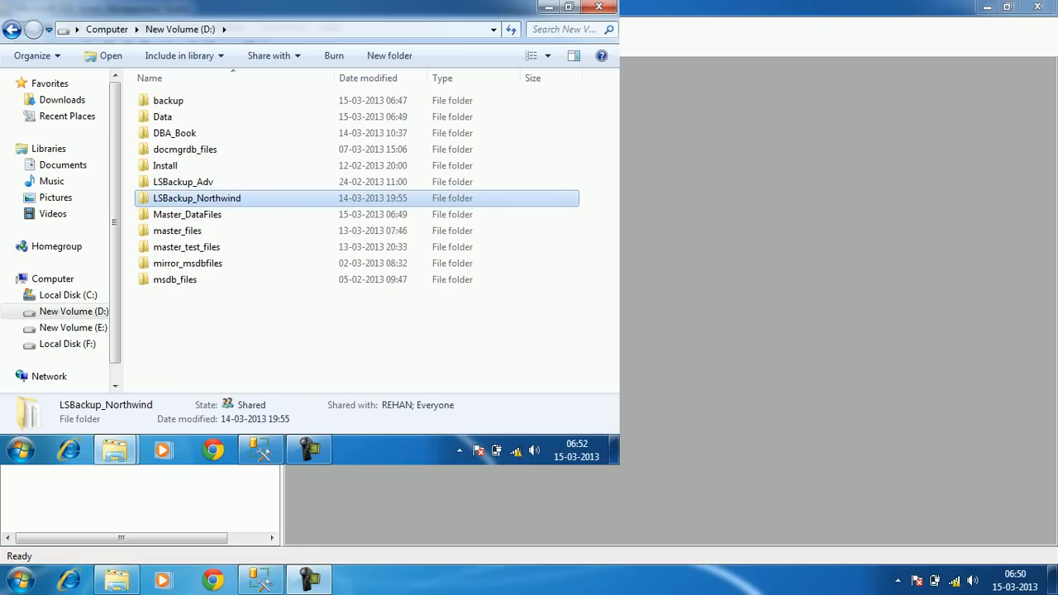
key("Delete")
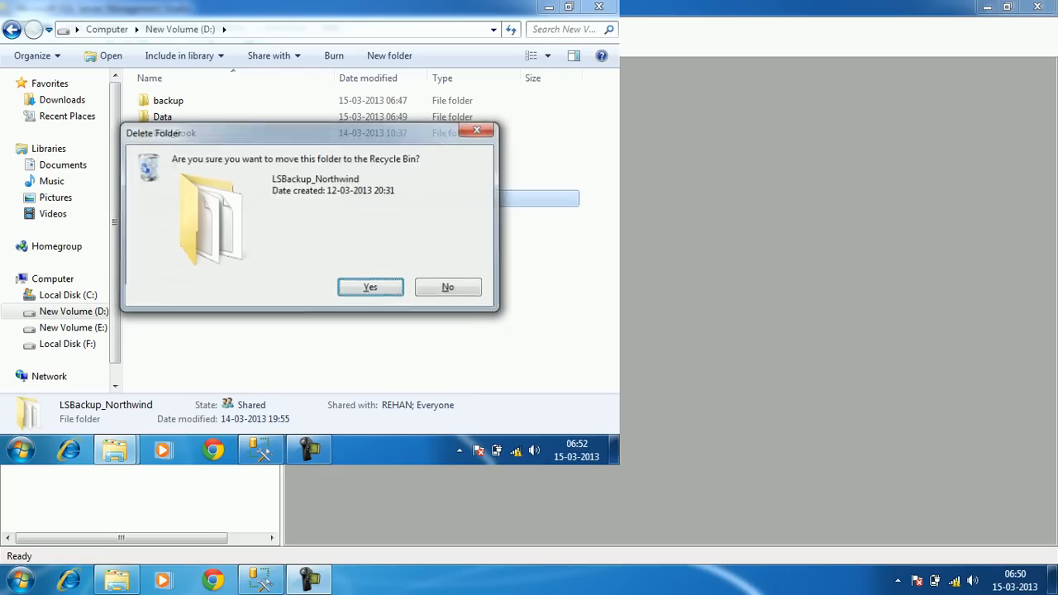
key("Return")
key("Return")
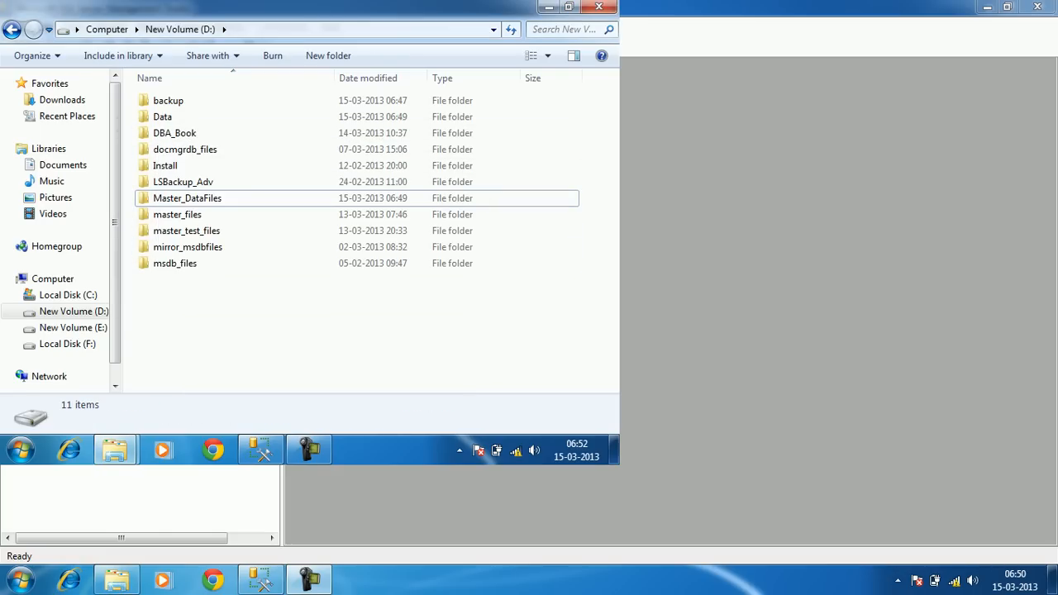
Create a new folder on D: named LSBackup_Northwind
right_click(224, 325)
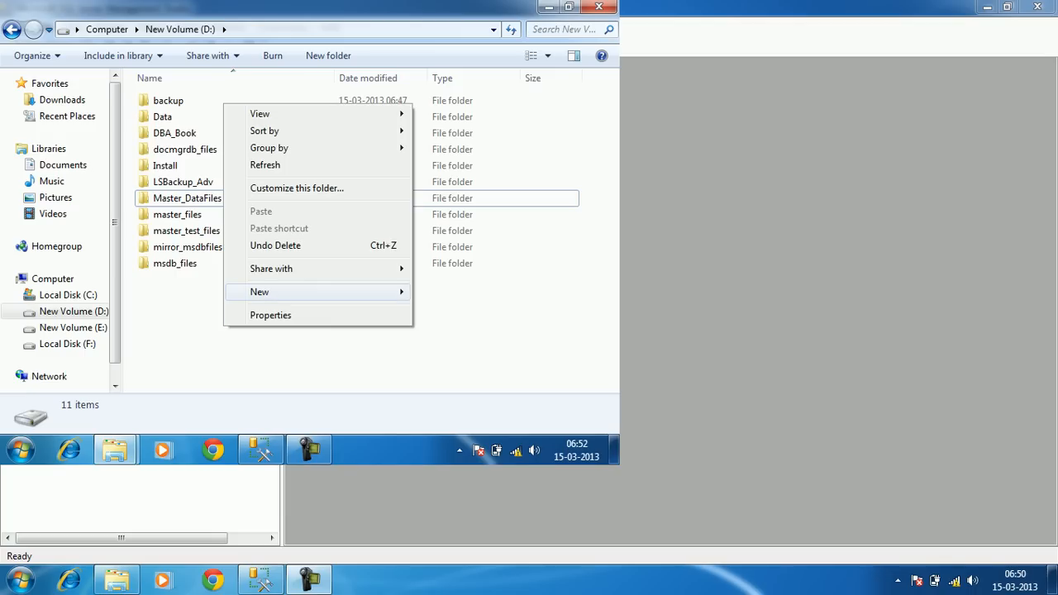
mouse_move(314, 292)
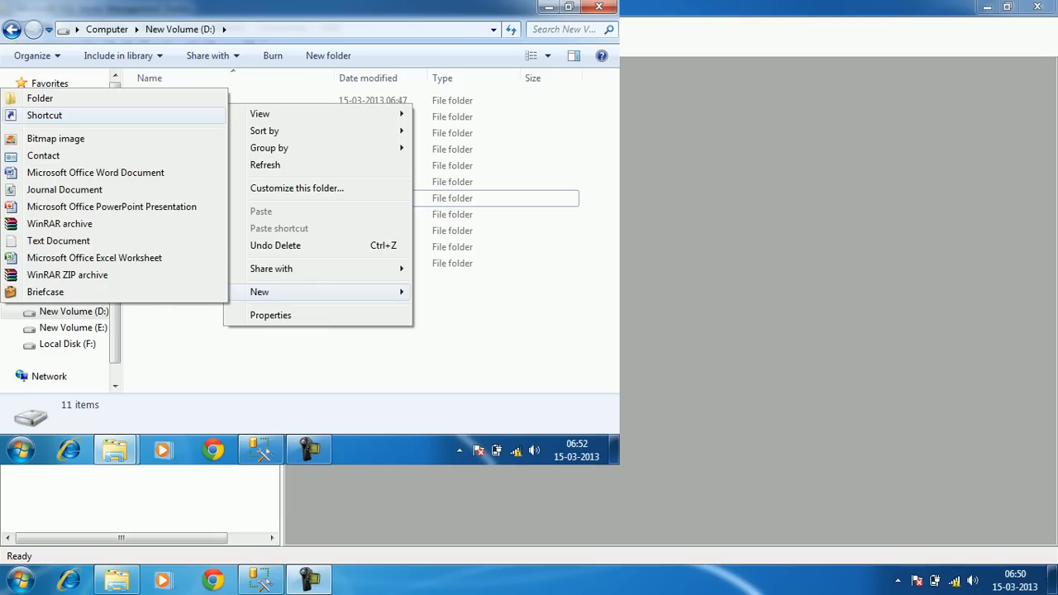
left_click(40, 98)
type("LSBackup_Northwind")
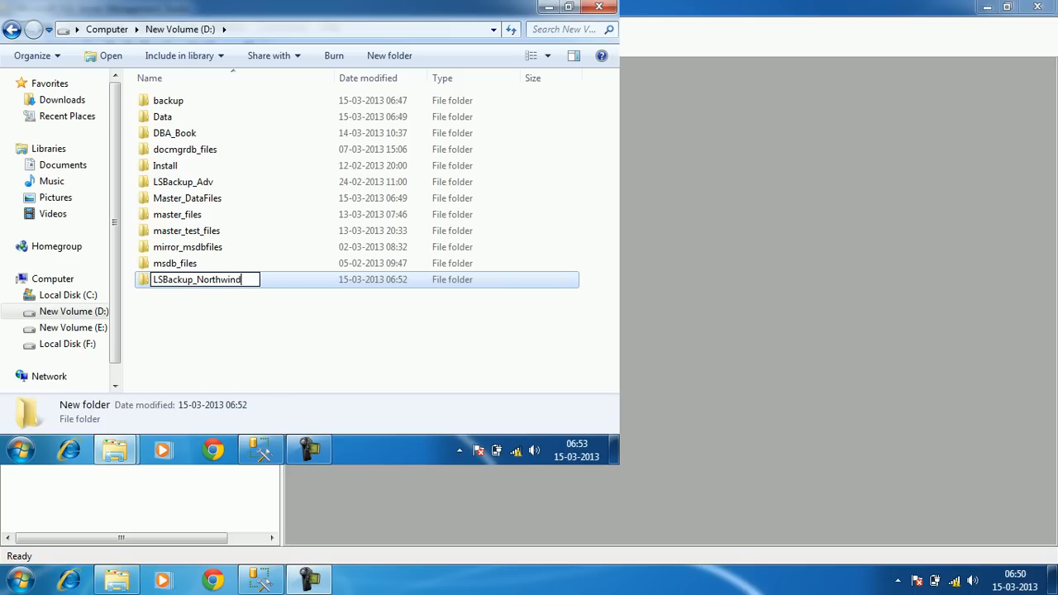
key("Return")
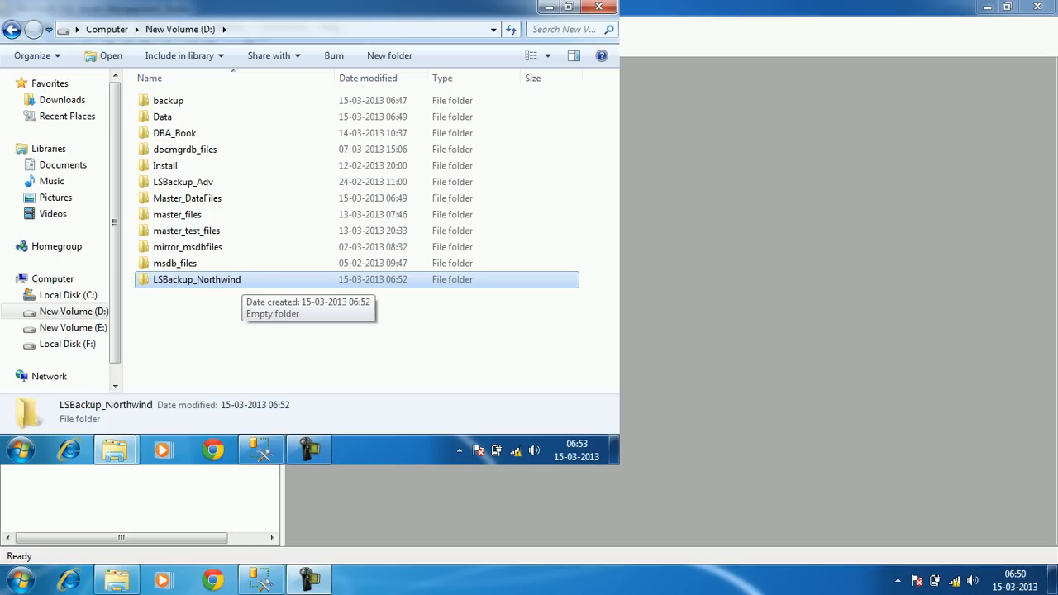
Start sharing LSBackup_Northwind with specific people, dismissing the network alert along the way
right_click(228, 280)
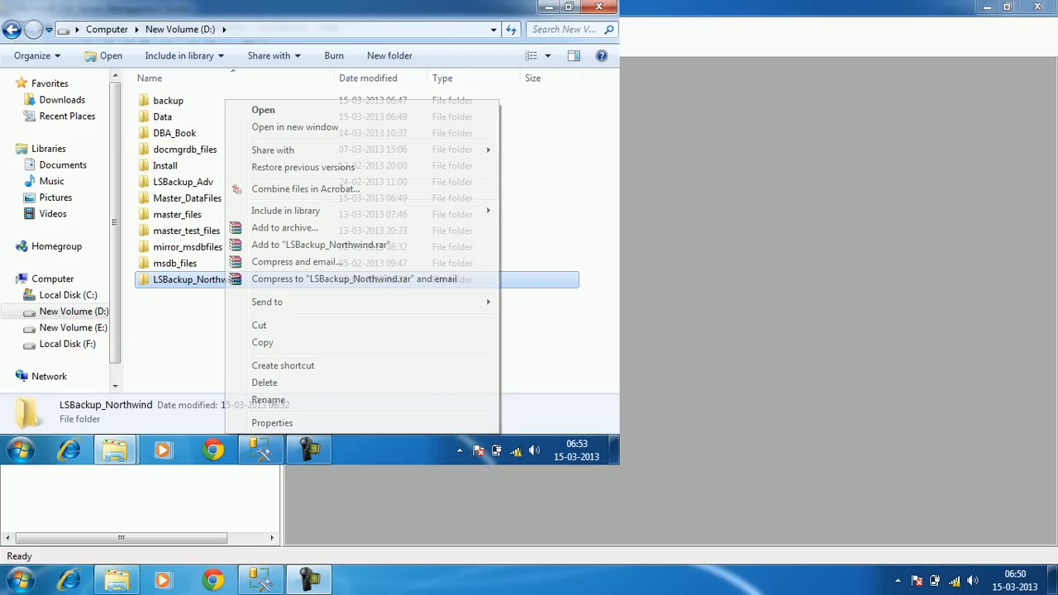
mouse_move(281, 149)
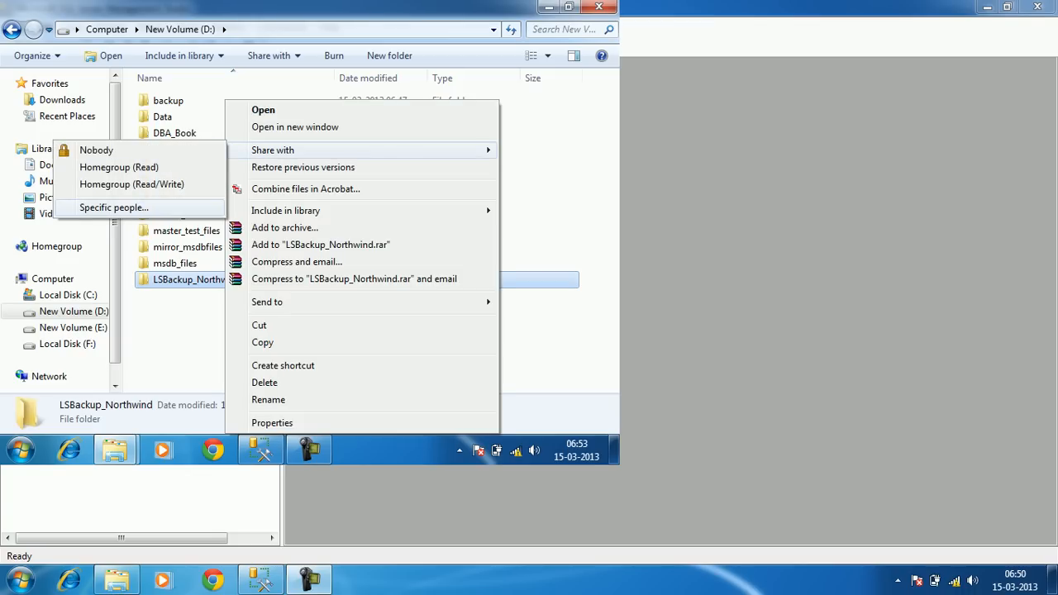
left_click(114, 208)
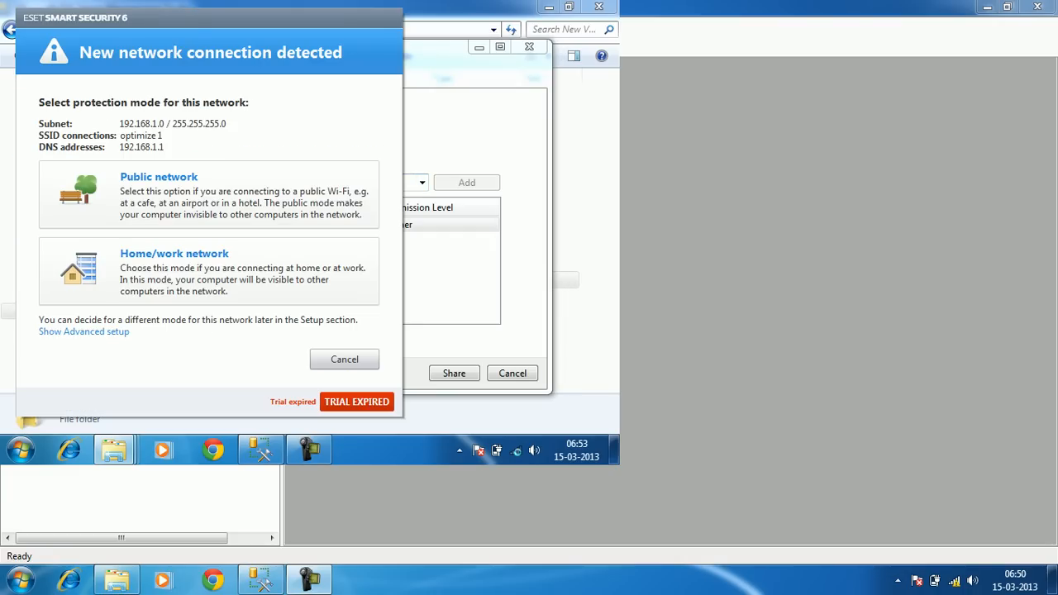
left_click(345, 359)
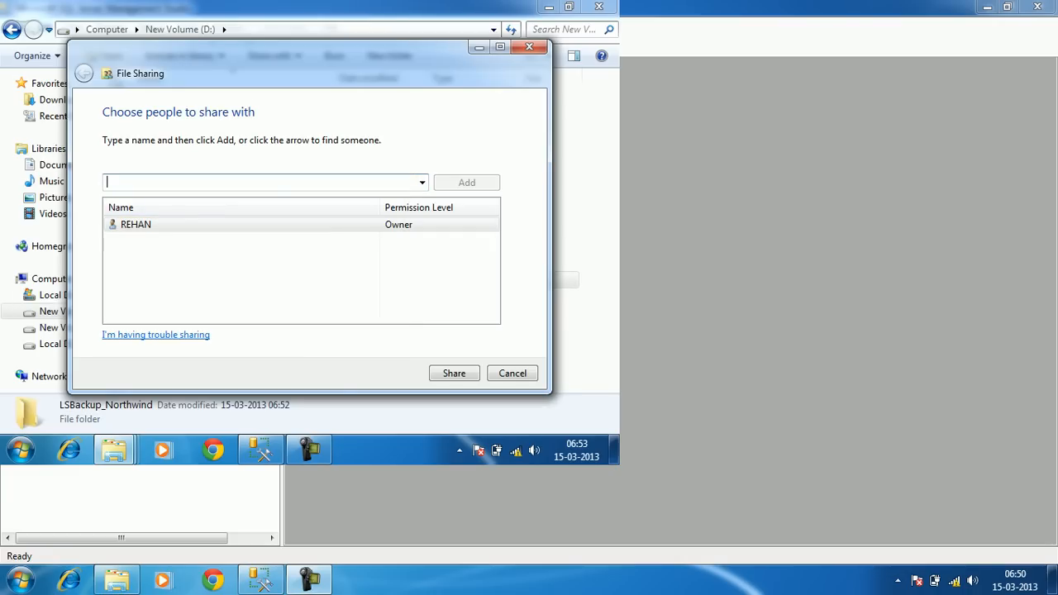
left_click(260, 449)
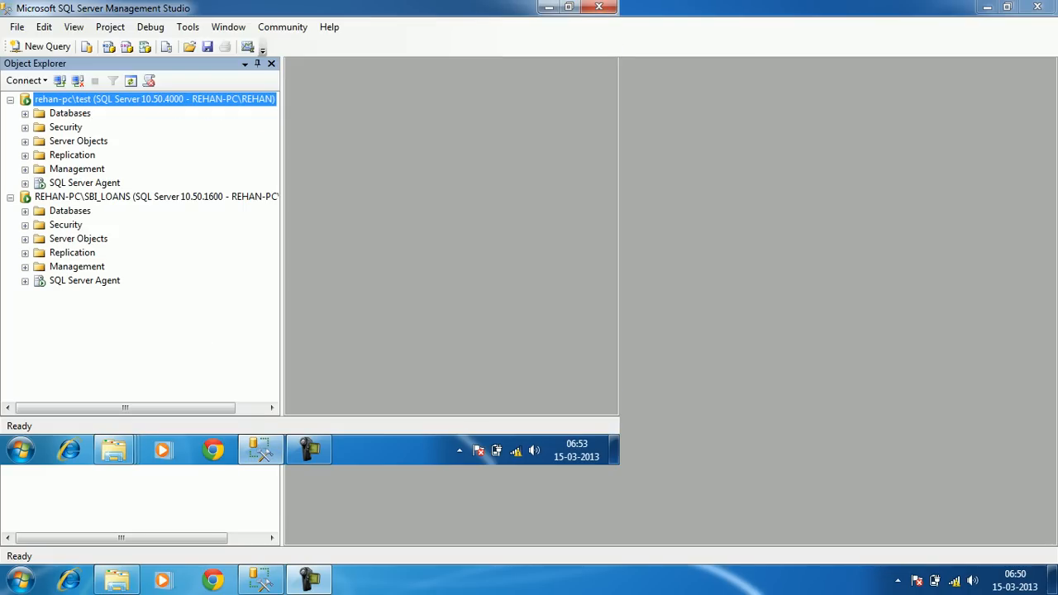
left_click(132, 197)
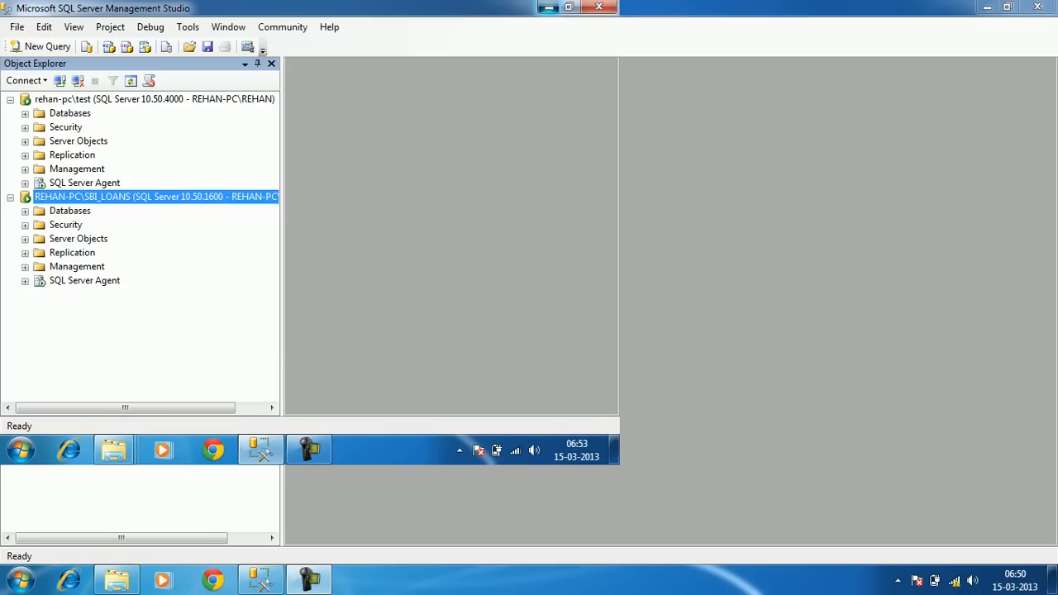
left_click(548, 7)
Share the folder with Everyone at Read/Write and close the confirmation
left_click(421, 181)
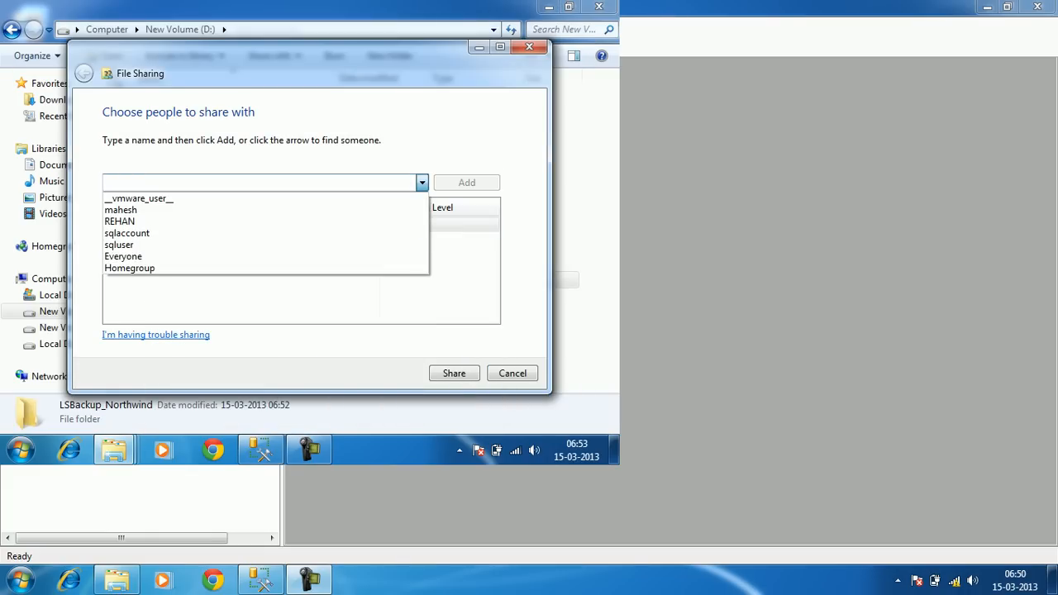
key("Down")
key("Down")
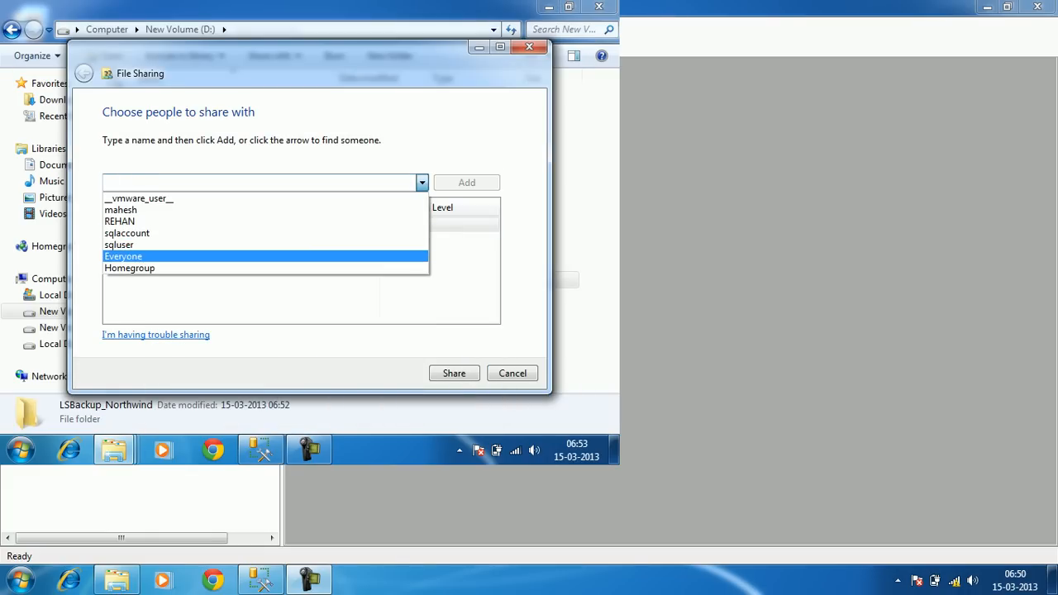
key("Return")
key("Return")
left_click(413, 225)
left_click(470, 245)
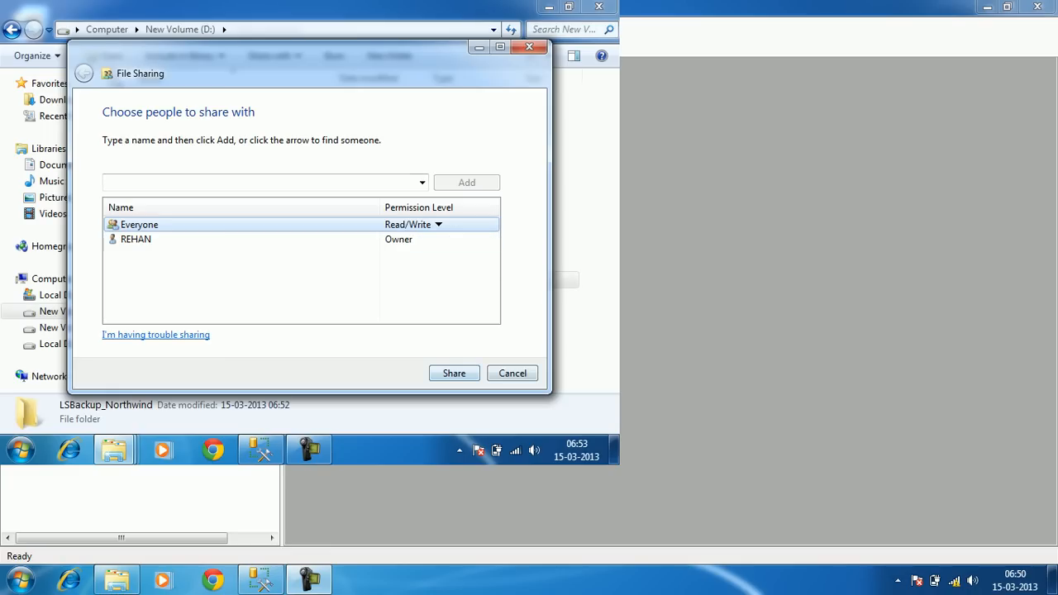
left_click(454, 374)
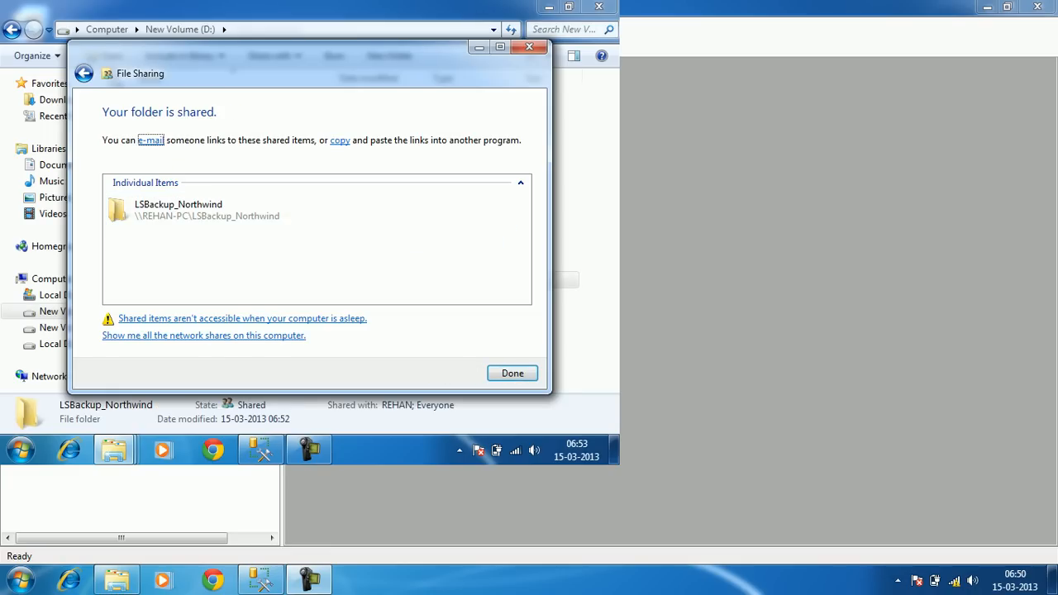
left_click(512, 373)
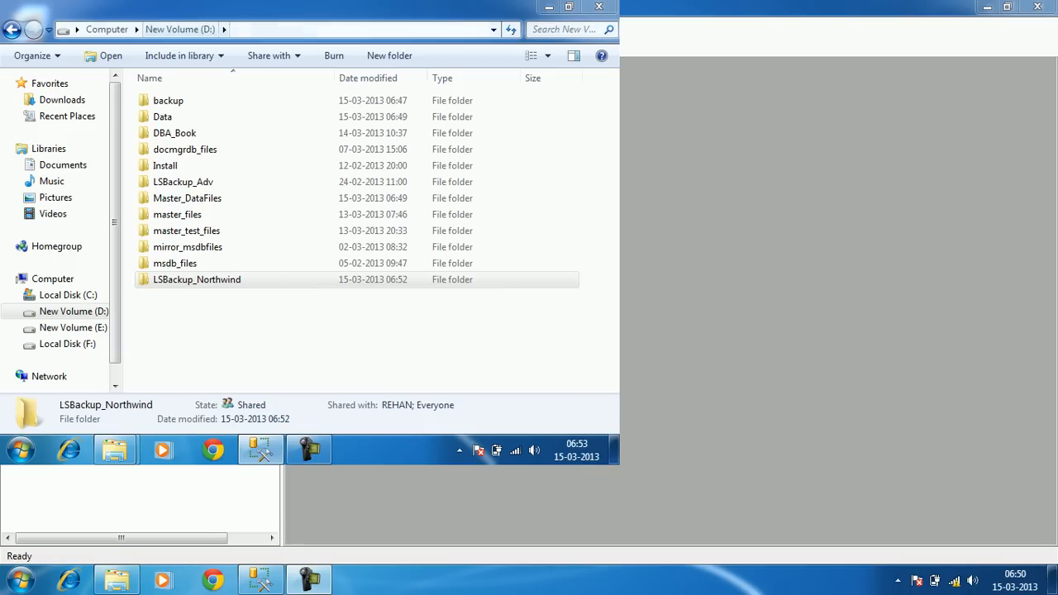
On New Volume (E:), delete the old LSCopy_Northwind folder
left_click(73, 328)
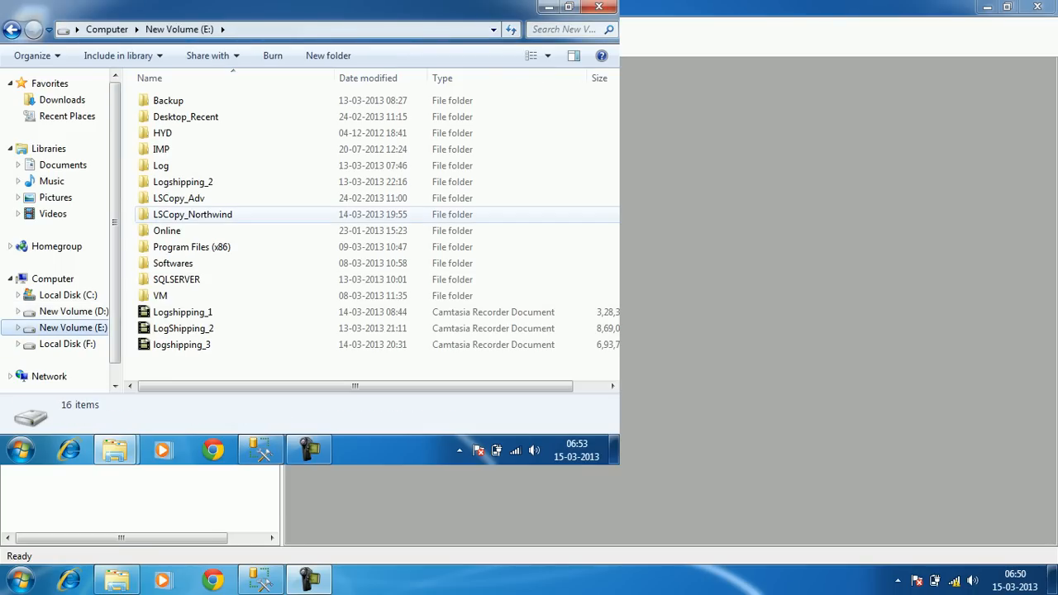
left_click(192, 214)
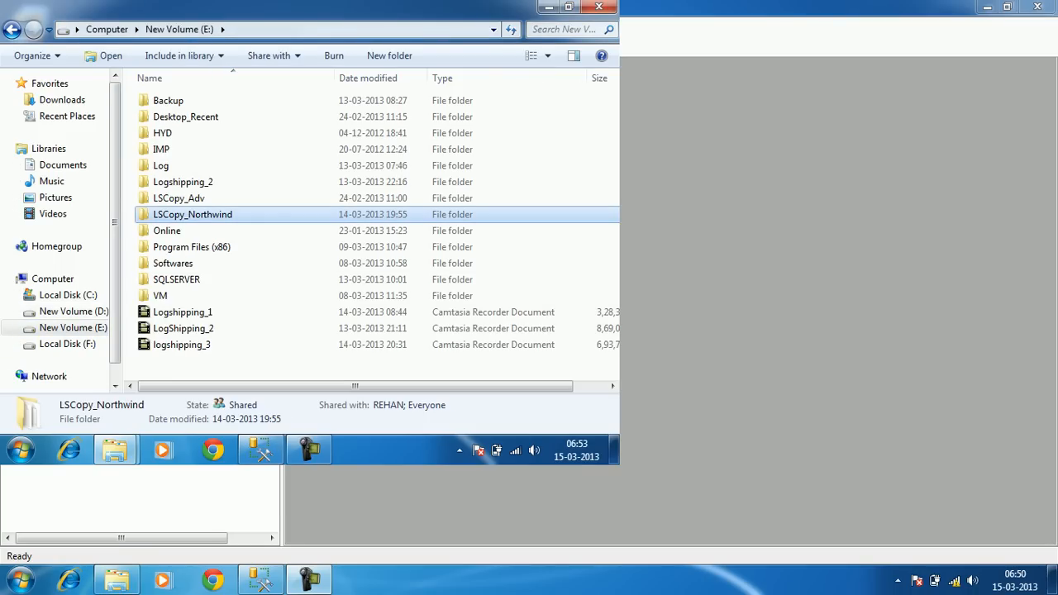
key("Delete")
key("Return")
key("Return")
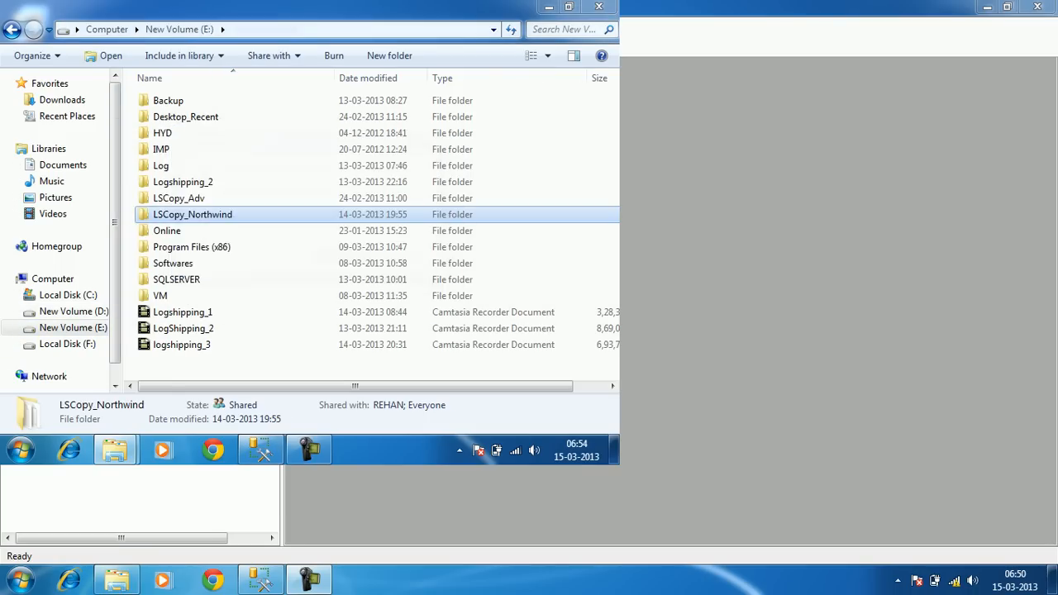
Create a new empty folder on E: named LSCopy_Northwind
right_click(238, 132)
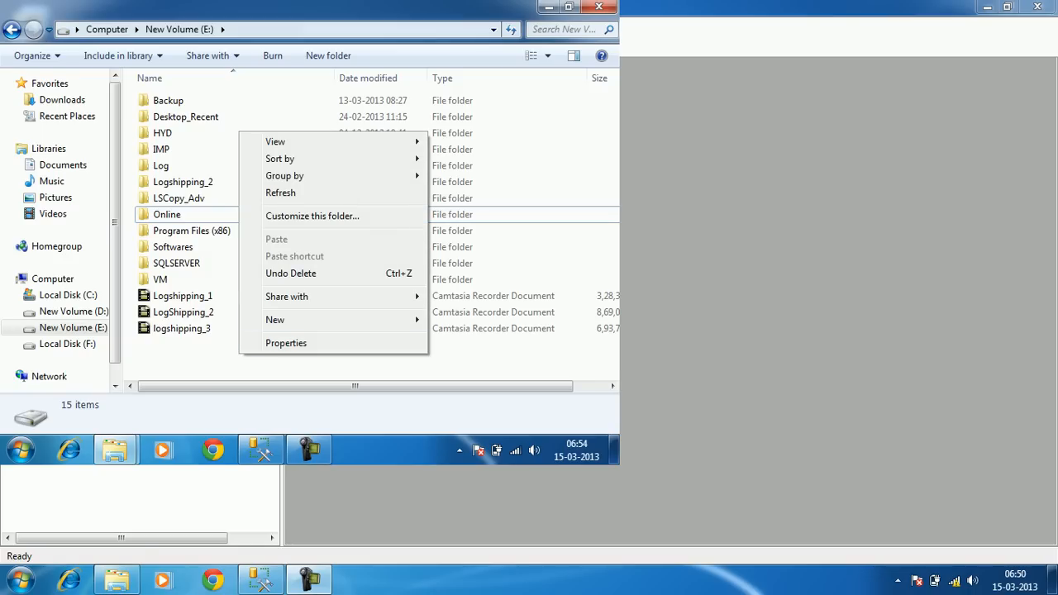
mouse_move(275, 320)
left_click(45, 125)
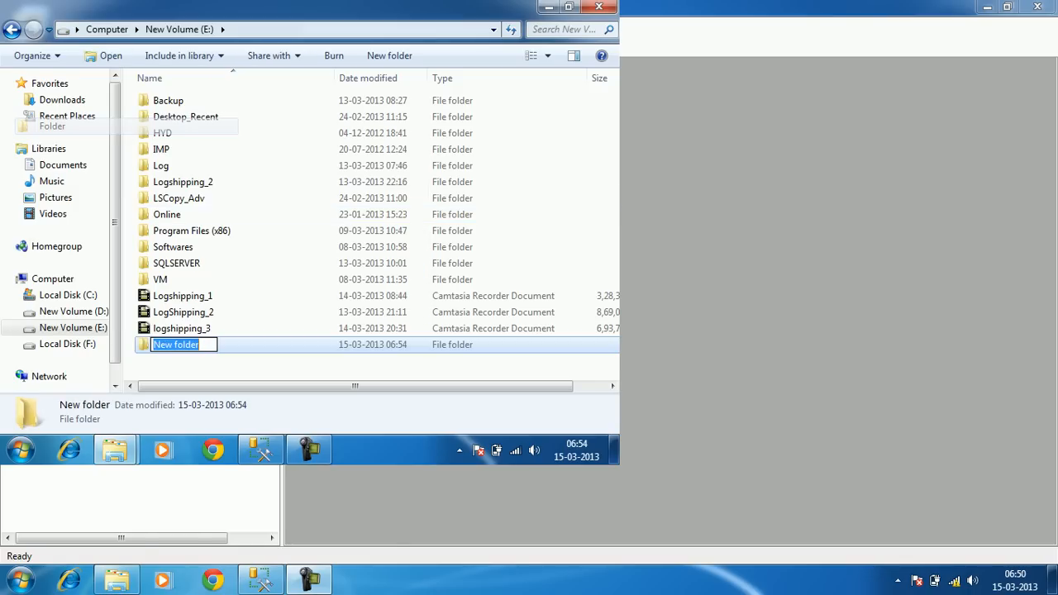
type("LSC")
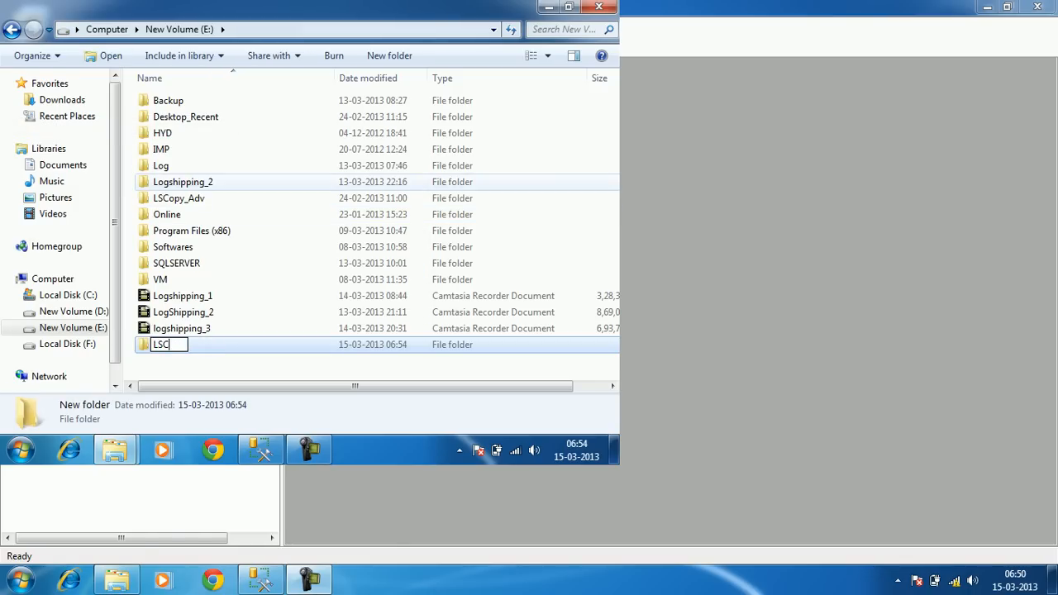
type("opy_Northwind")
key("Return")
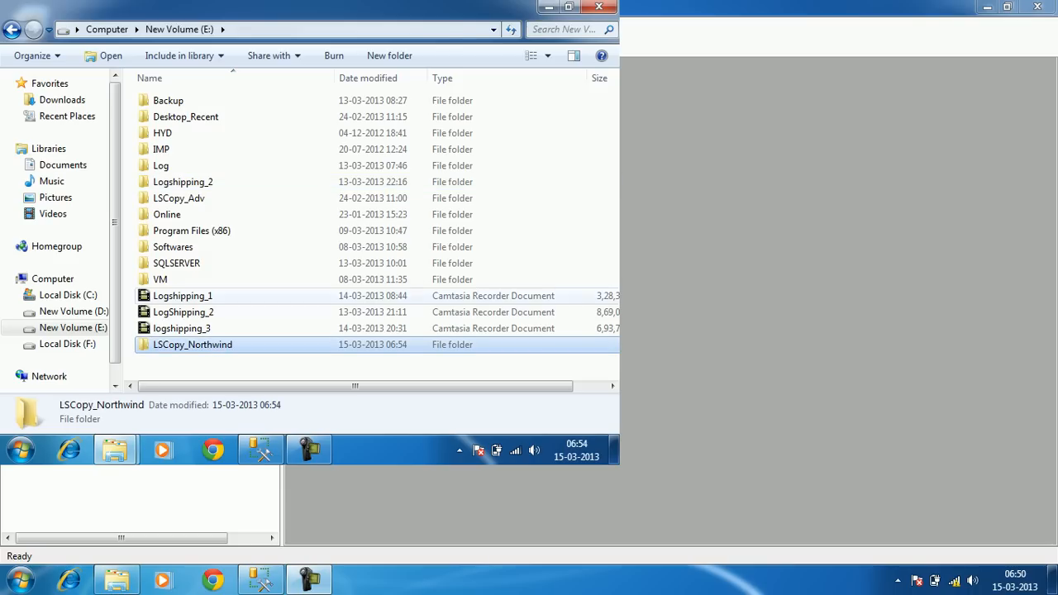
Open sharing for LSCopy_Northwind with specific people and choose Everyone
right_click(219, 344)
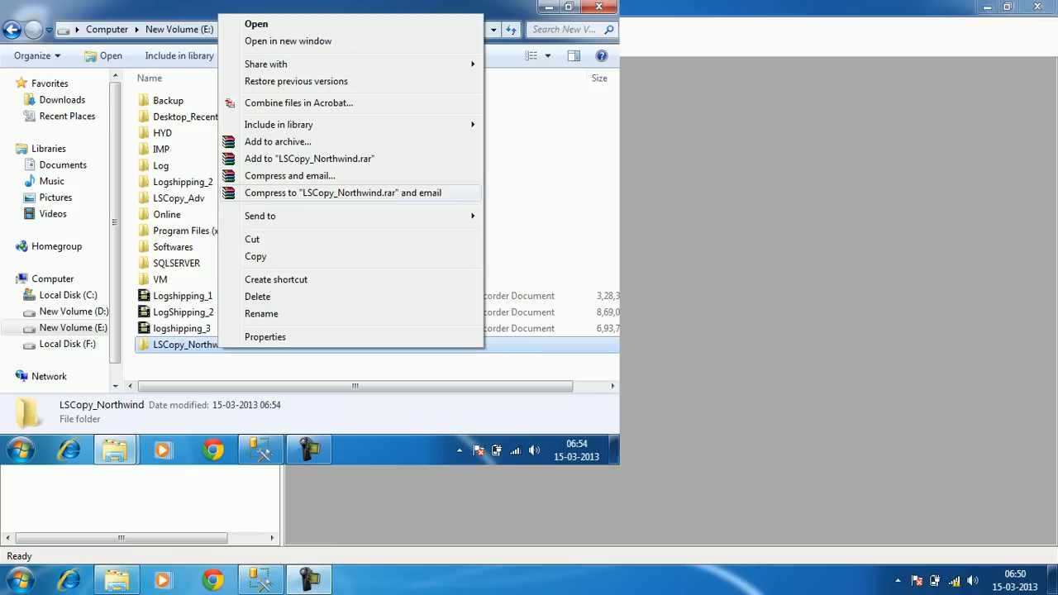
mouse_move(331, 64)
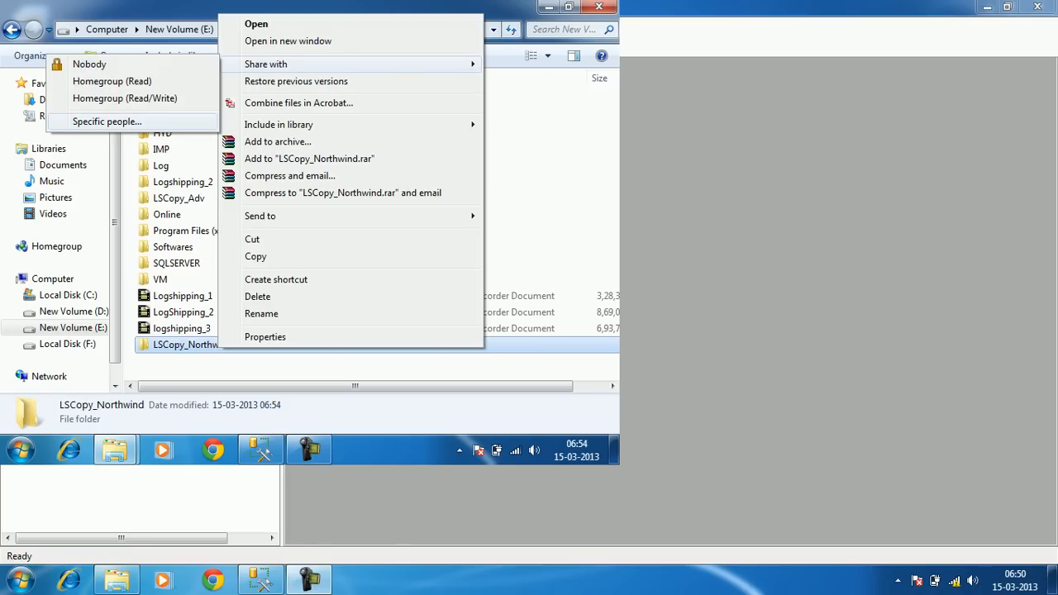
left_click(106, 121)
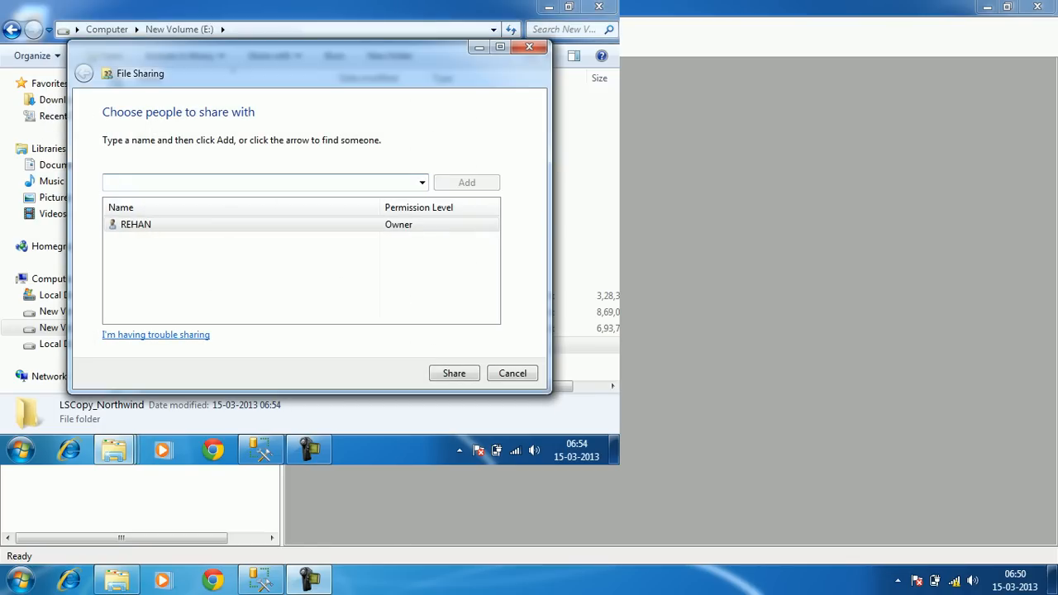
left_click(423, 183)
key("Down")
key("Down")
key("Down")
key("Down")
key("Down")
key("Down")
key("Return")
Add Everyone at Read/Write, share the folder, and close the E: window
left_click(466, 182)
left_click(409, 224)
left_click(468, 244)
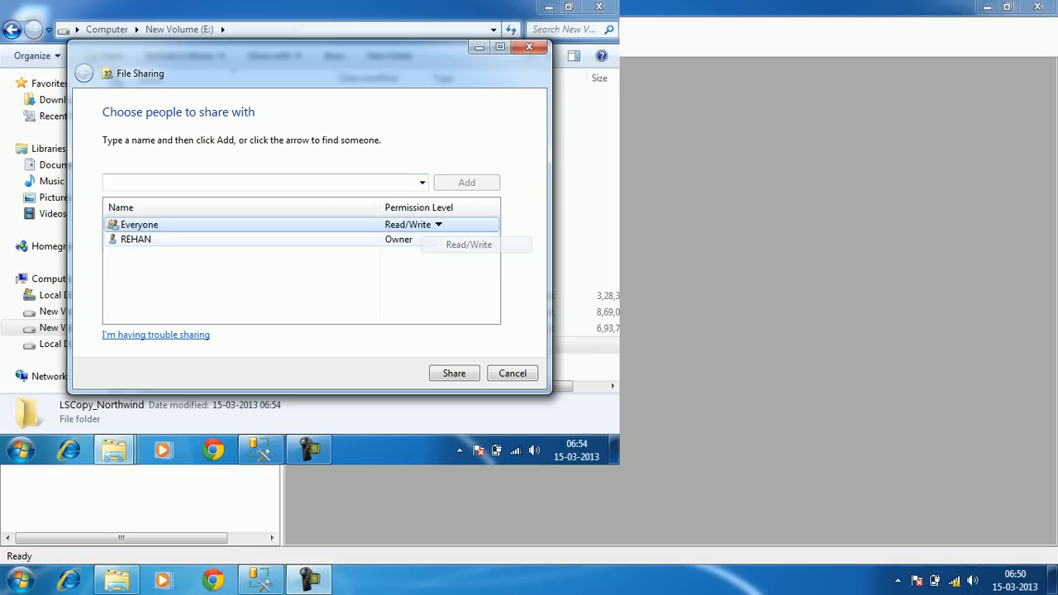
left_click(453, 373)
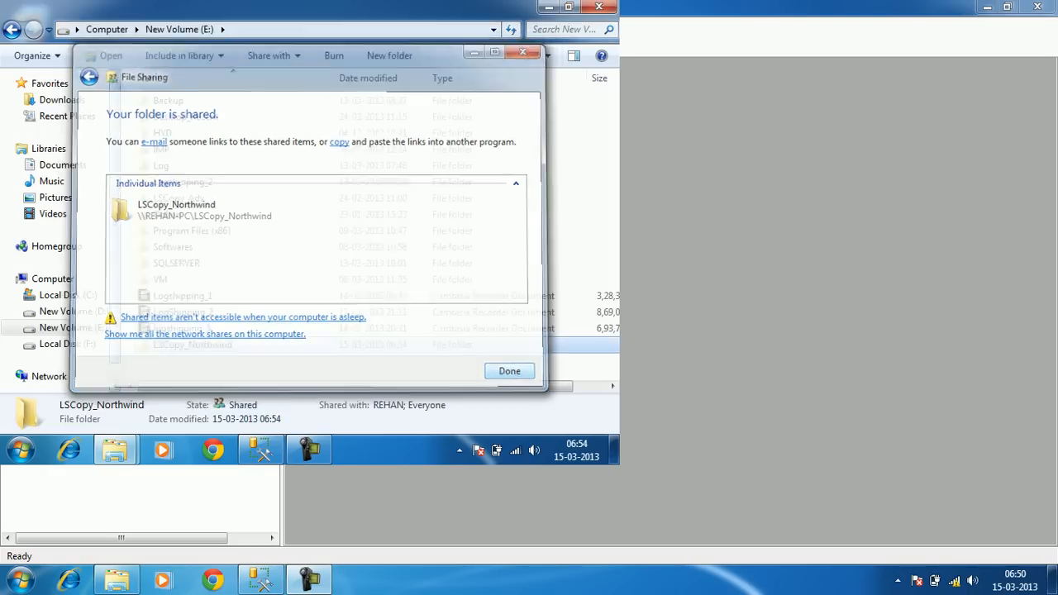
left_click(510, 372)
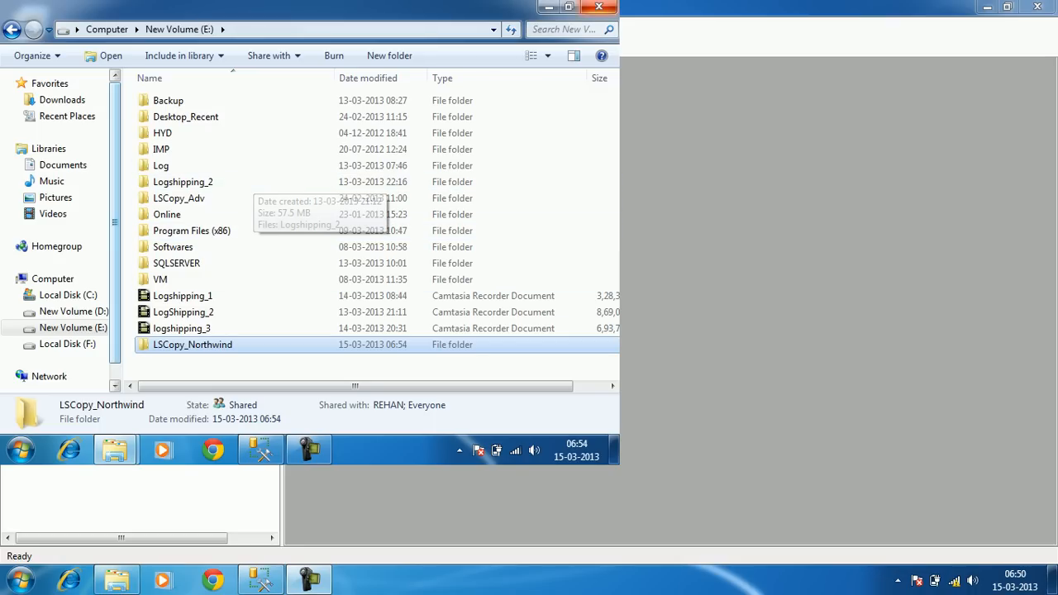
left_click(599, 6)
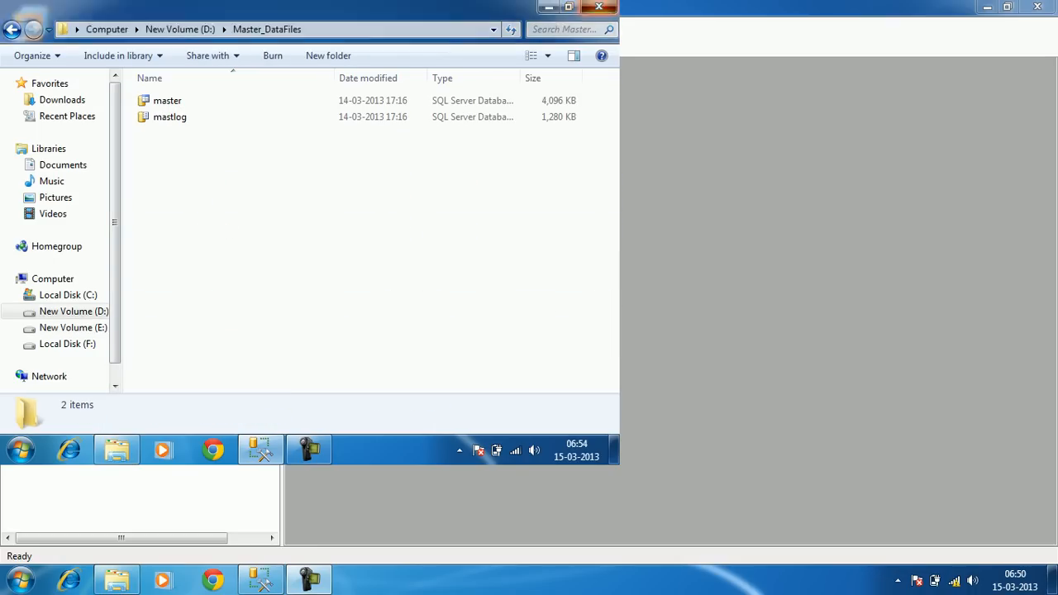
Close the Master_DataFiles window and open \\rehan-pc from the Run prompt
left_click(599, 6)
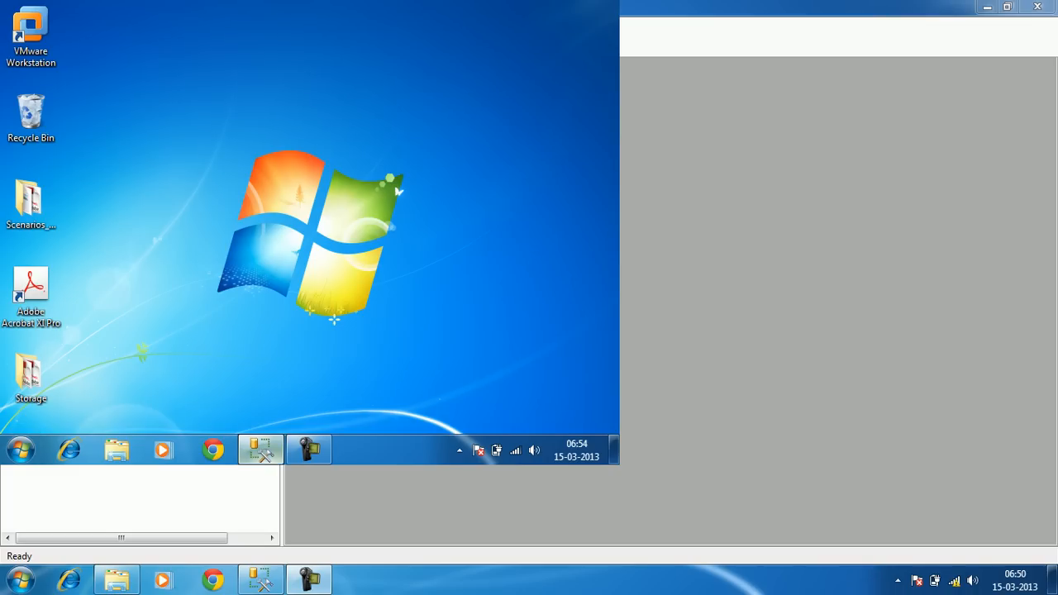
left_click(263, 451)
left_click(20, 450)
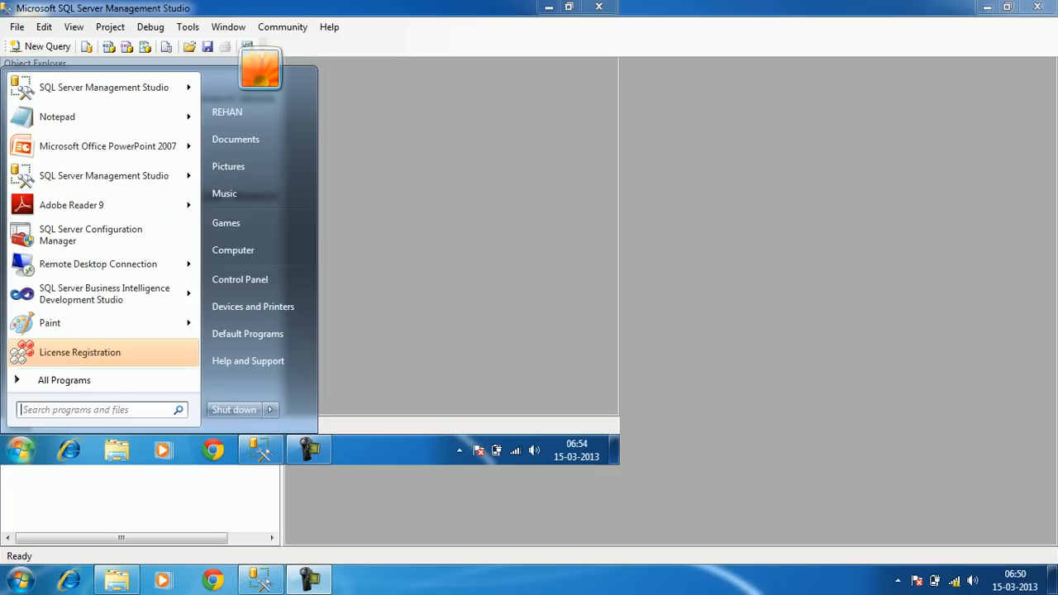
key("super+r")
left_click_drag(157, 277, 322, 87)
type("\\\\")
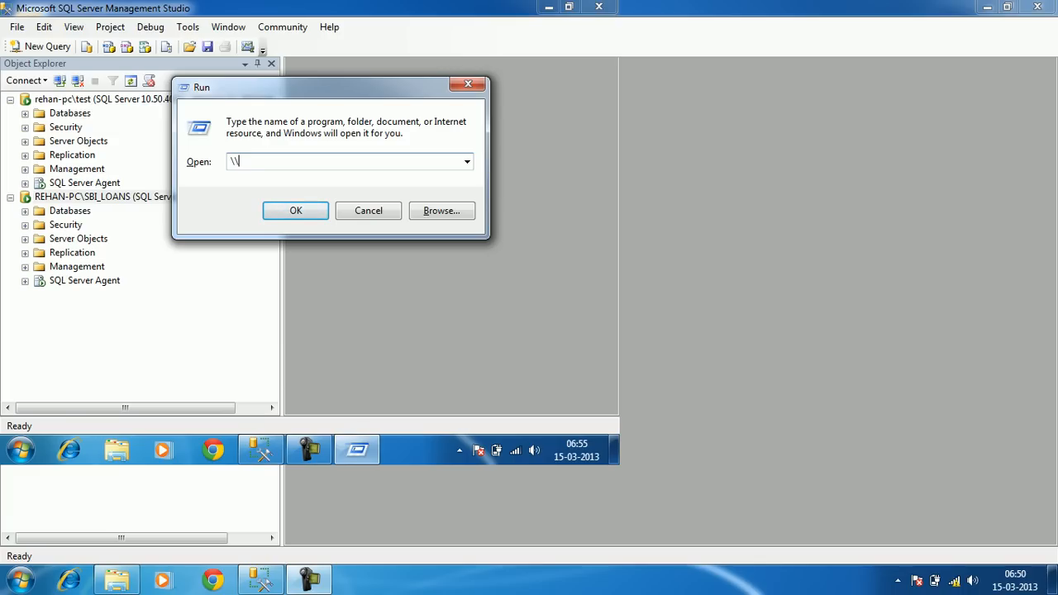
type("rehan-pc")
key("Return")
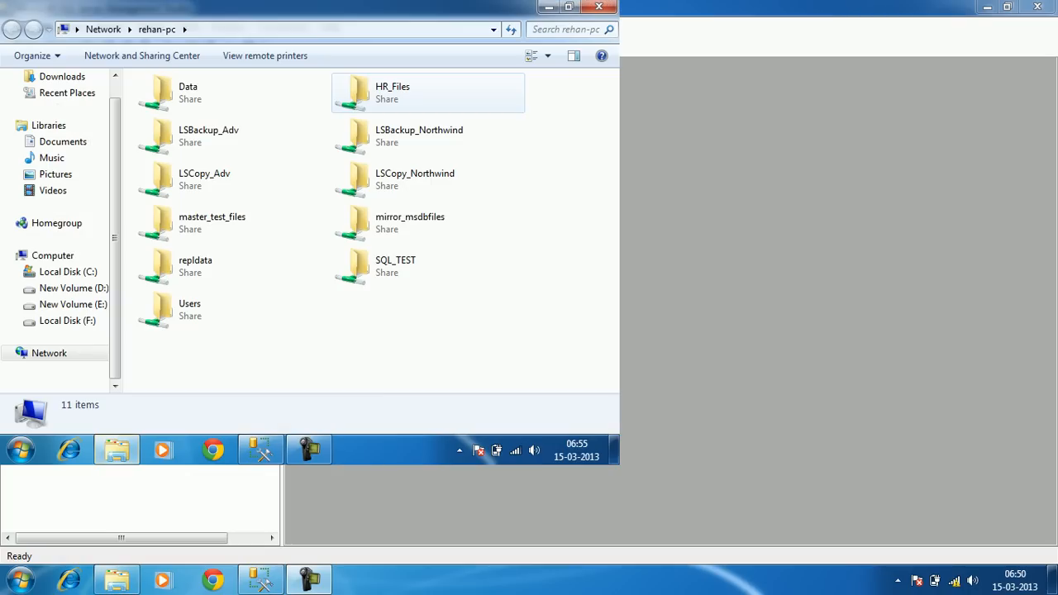
Open the LSBackup_Northwind and LSCopy_Northwind shares to confirm both are empty, then minimize Explorer
left_click(419, 137)
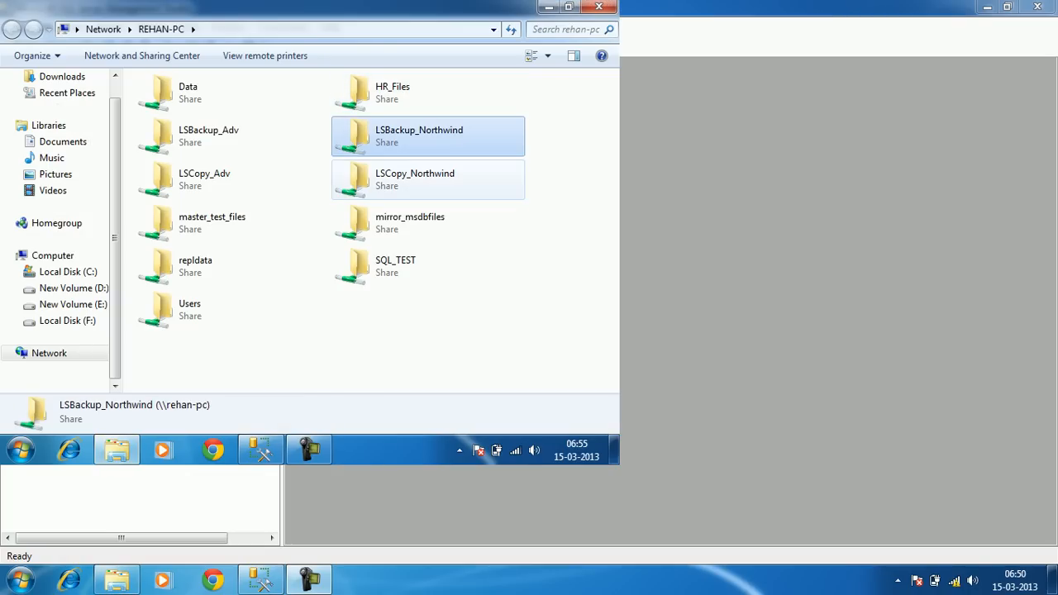
left_click(419, 179)
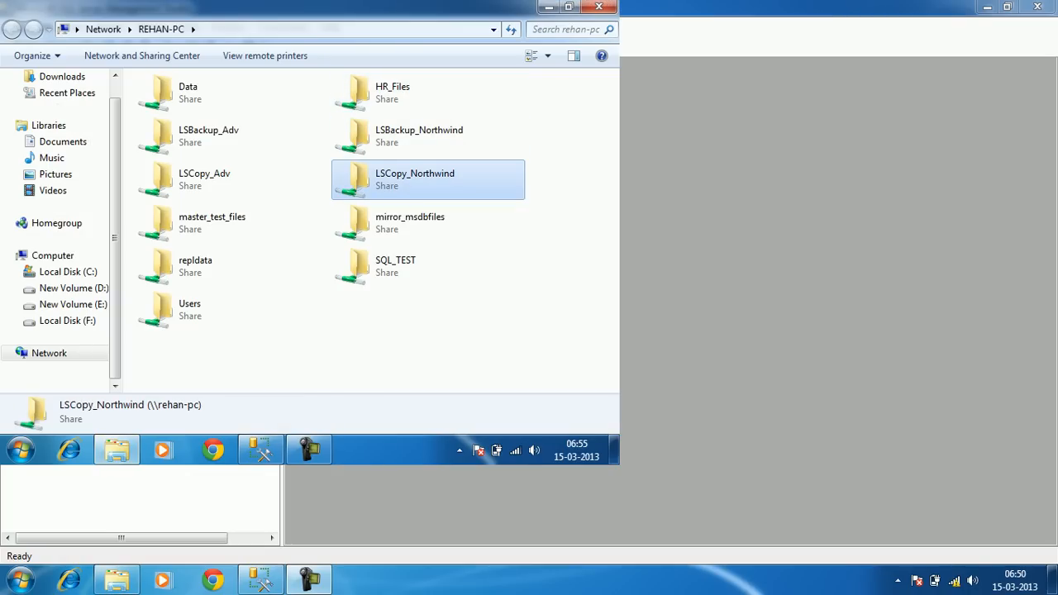
double_click(419, 137)
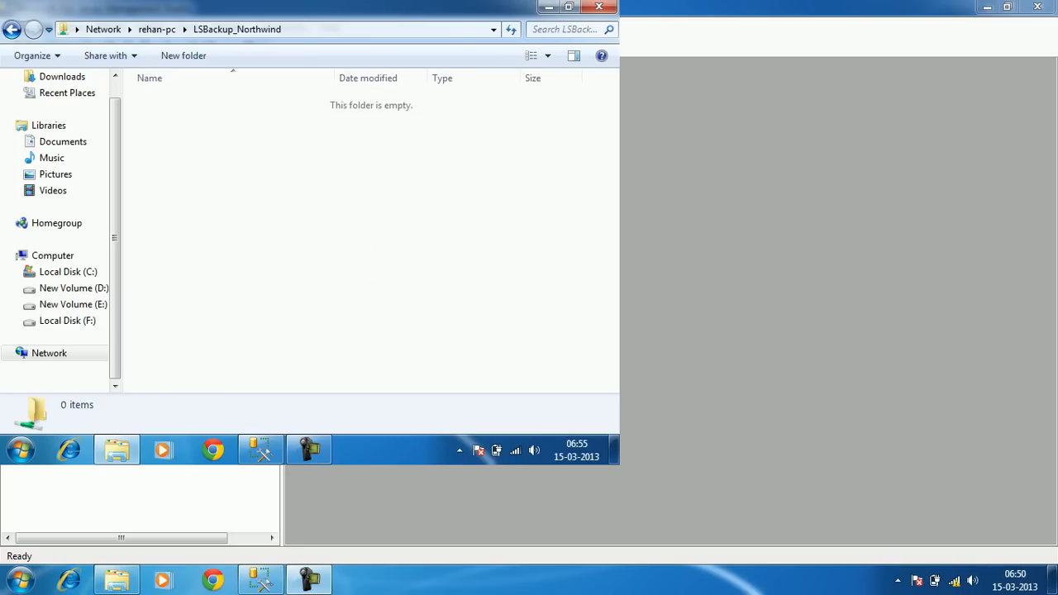
left_click(351, 30)
left_click(11, 29)
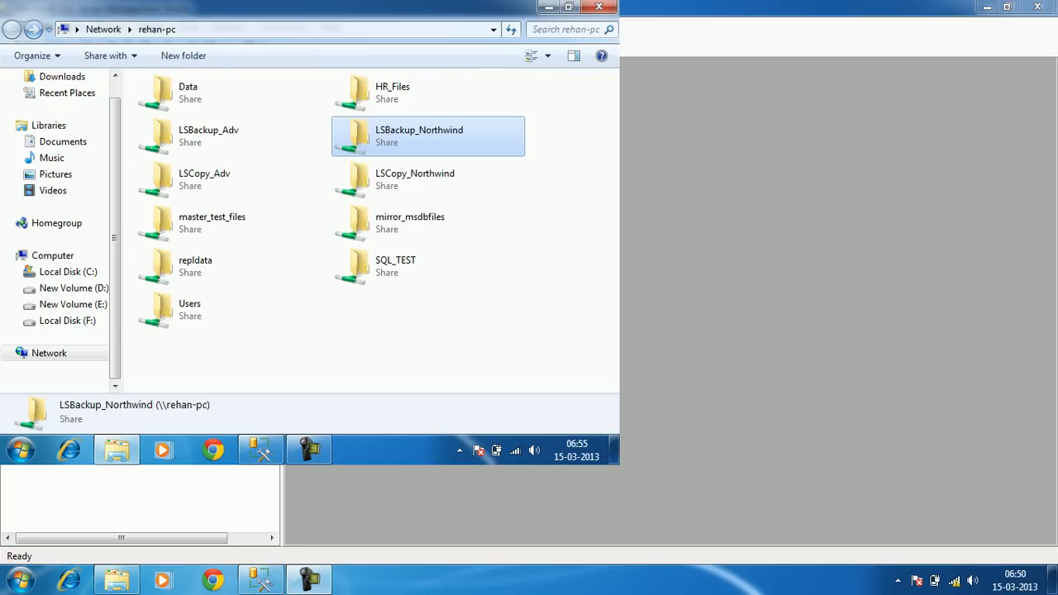
double_click(419, 179)
left_click(347, 30)
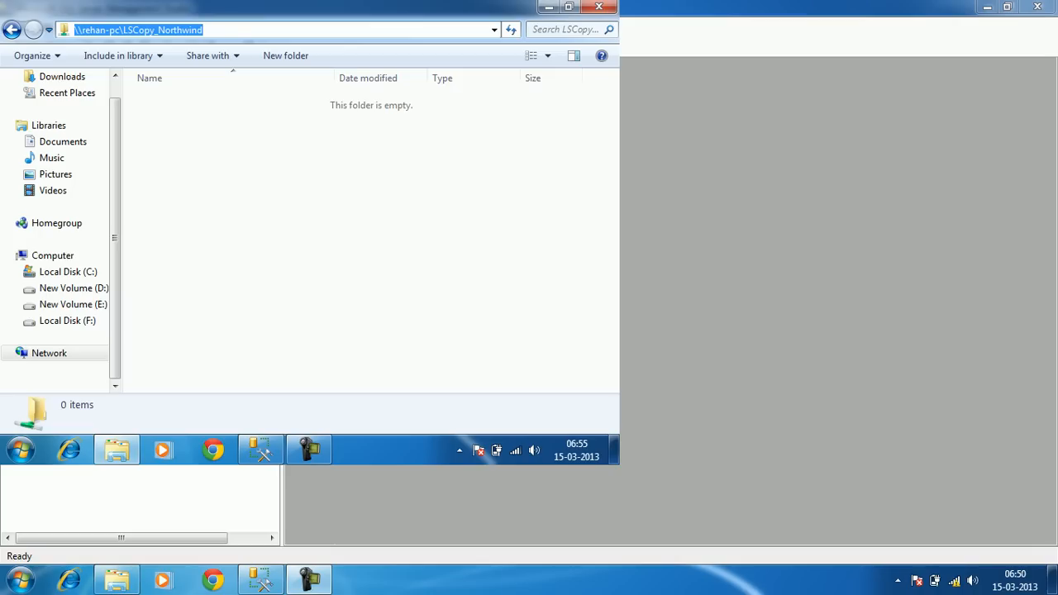
key("Escape")
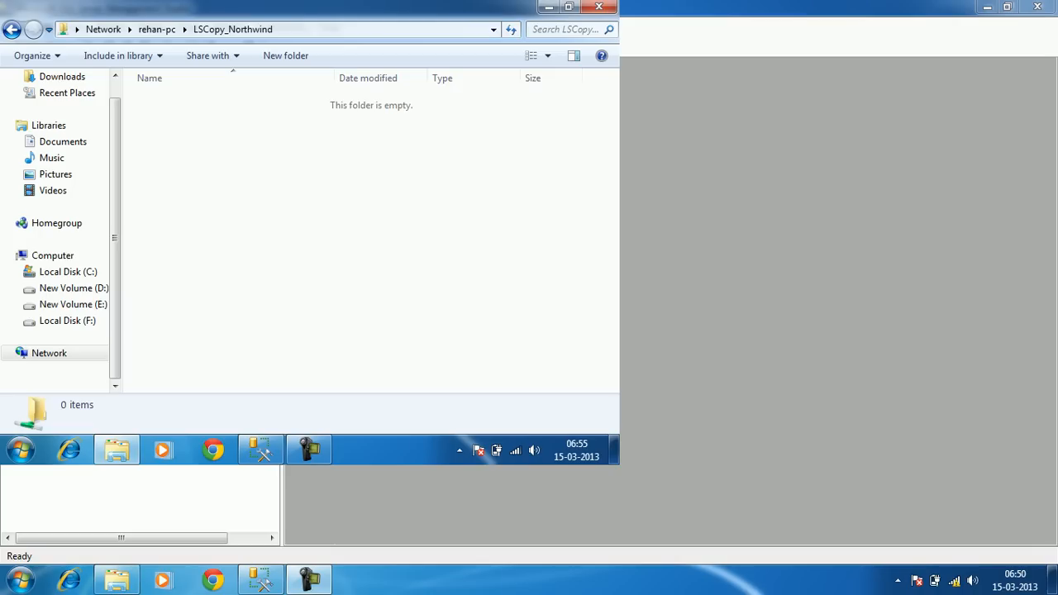
left_click(11, 29)
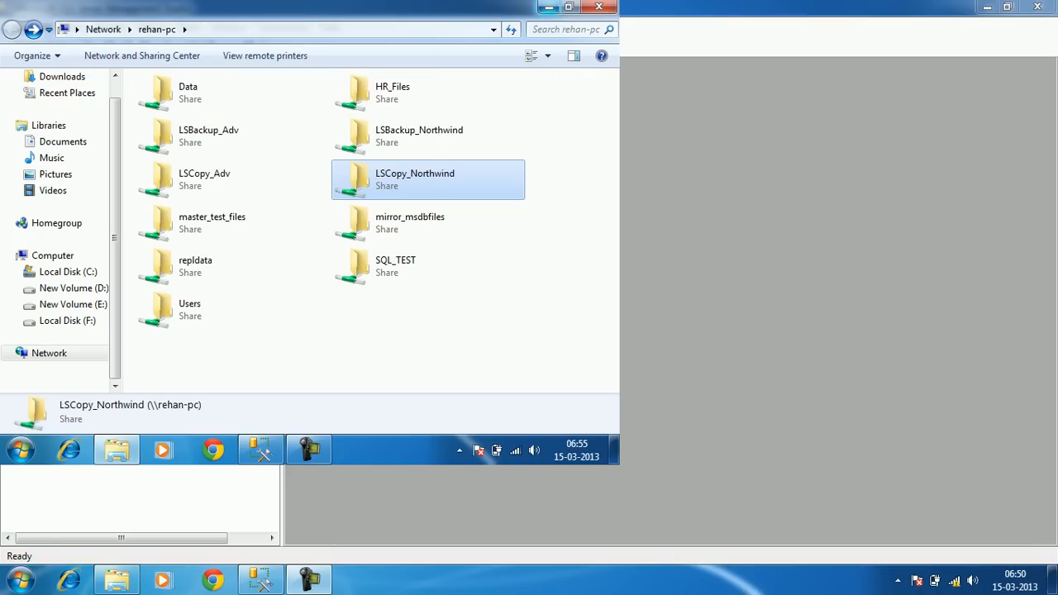
left_click(549, 8)
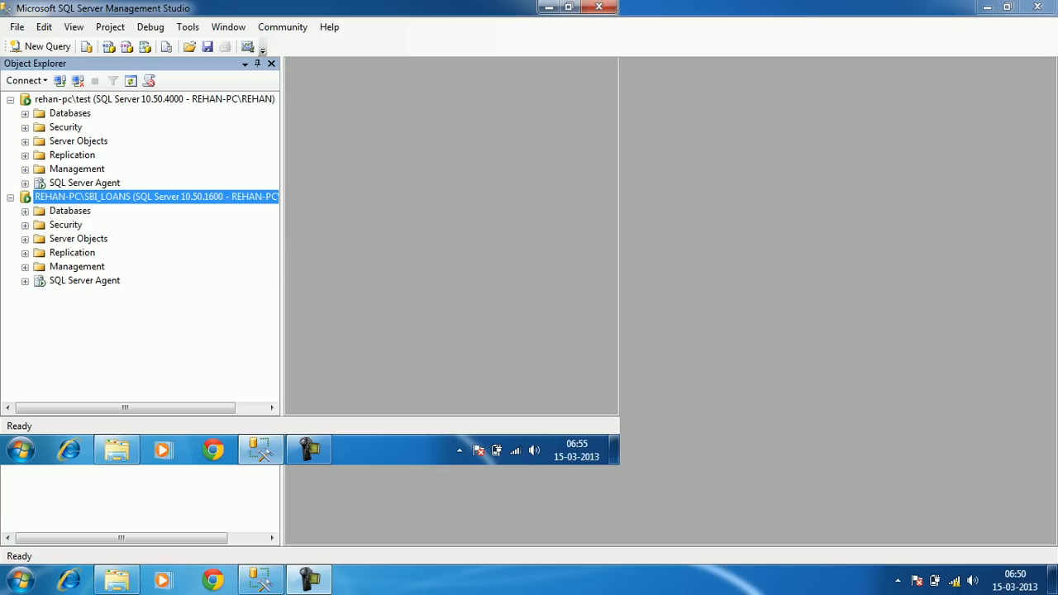
Expand rehan-pc\test's Databases folder and select Northwind
left_click(25, 114)
left_click(86, 169)
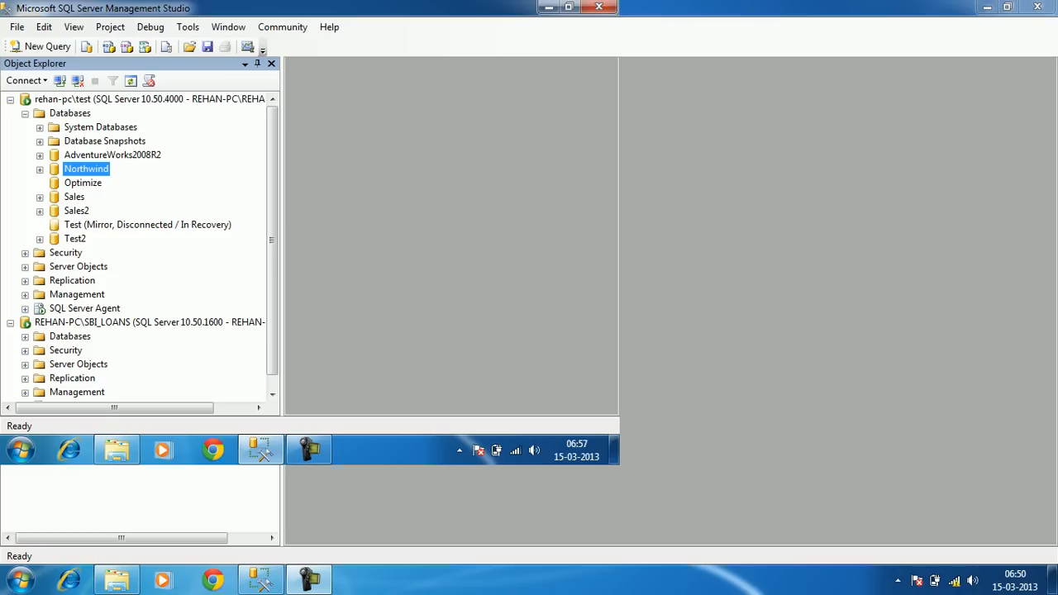
Open Northwind's Transaction Log Shipping properties and select the REHAN-PC\SBI_LOANS secondary
right_click(100, 168)
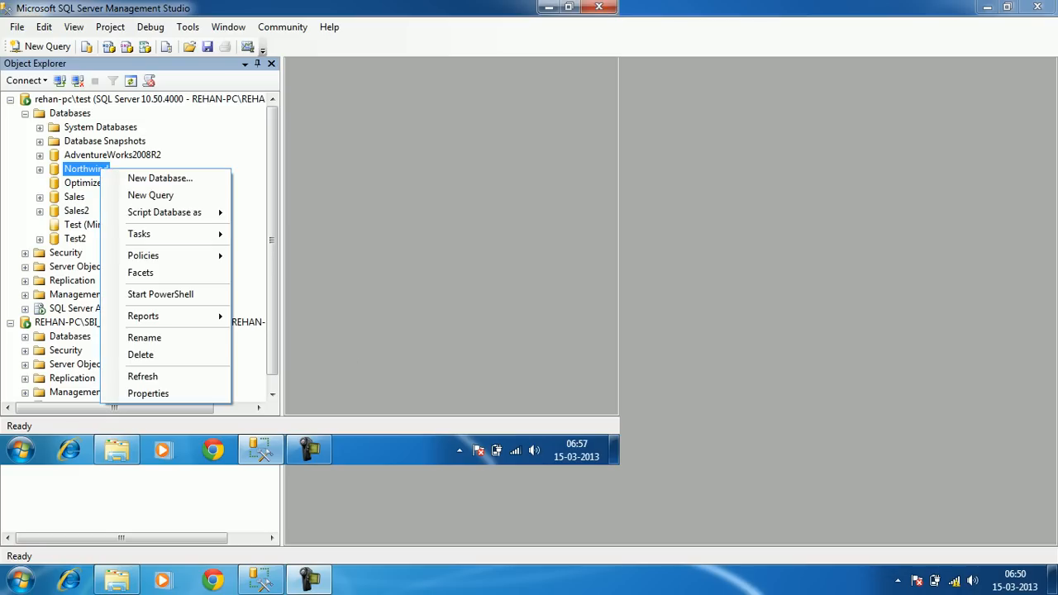
mouse_move(138, 233)
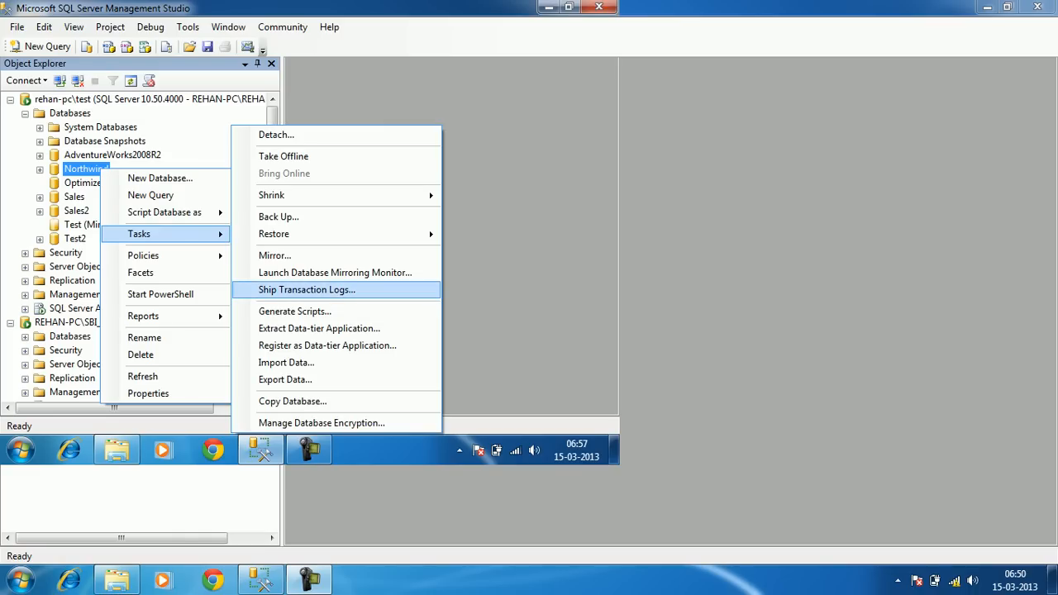
left_click(306, 291)
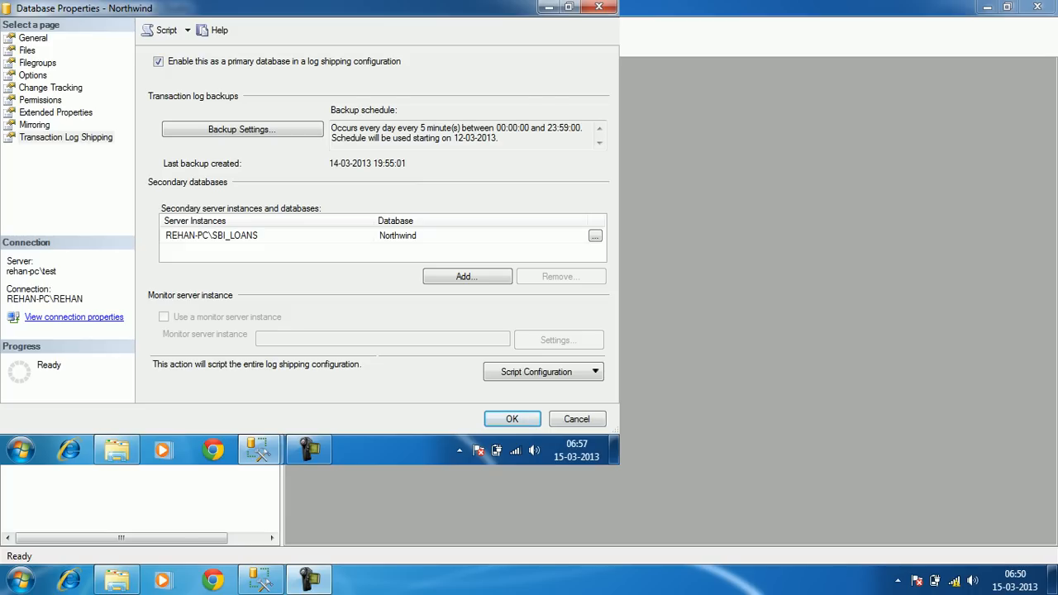
left_click(212, 236)
left_click(569, 7)
left_click_drag(331, 10, 495, 101)
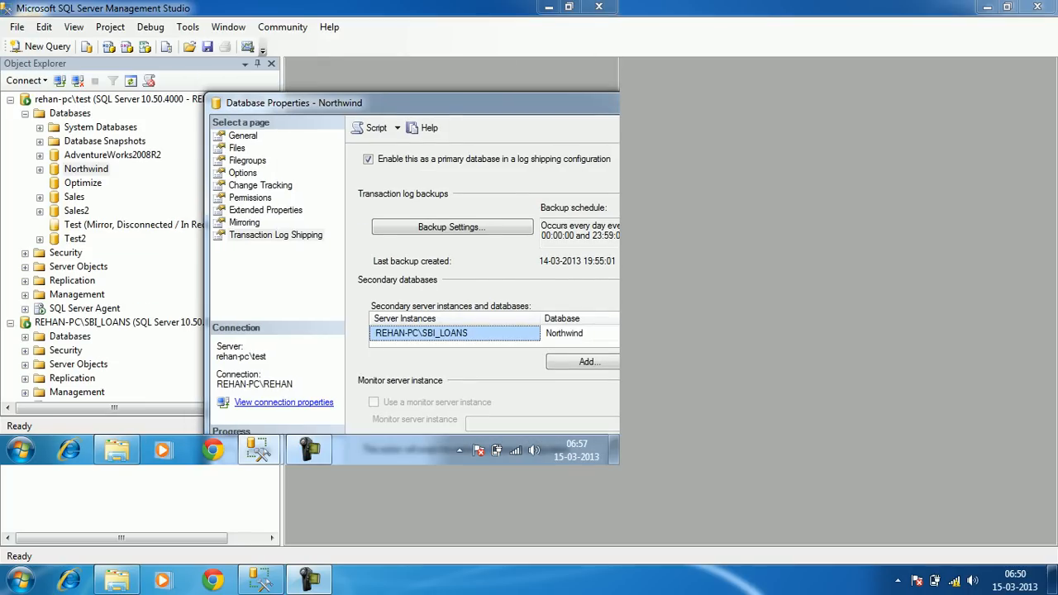
double_click(495, 103)
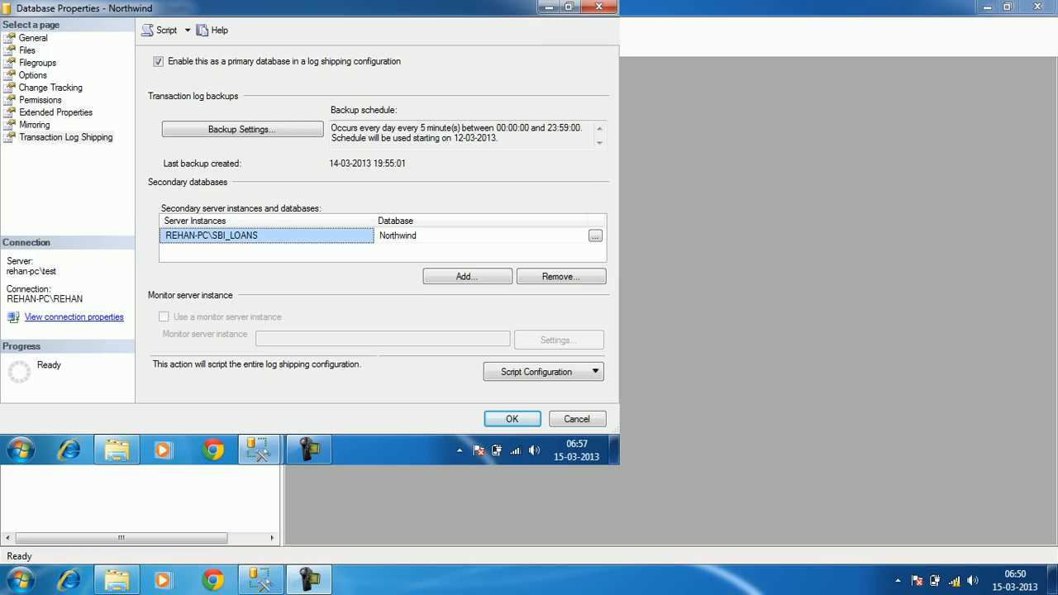
Disable Northwind as a log shipping primary and save, deleting the existing configuration
left_click(158, 61)
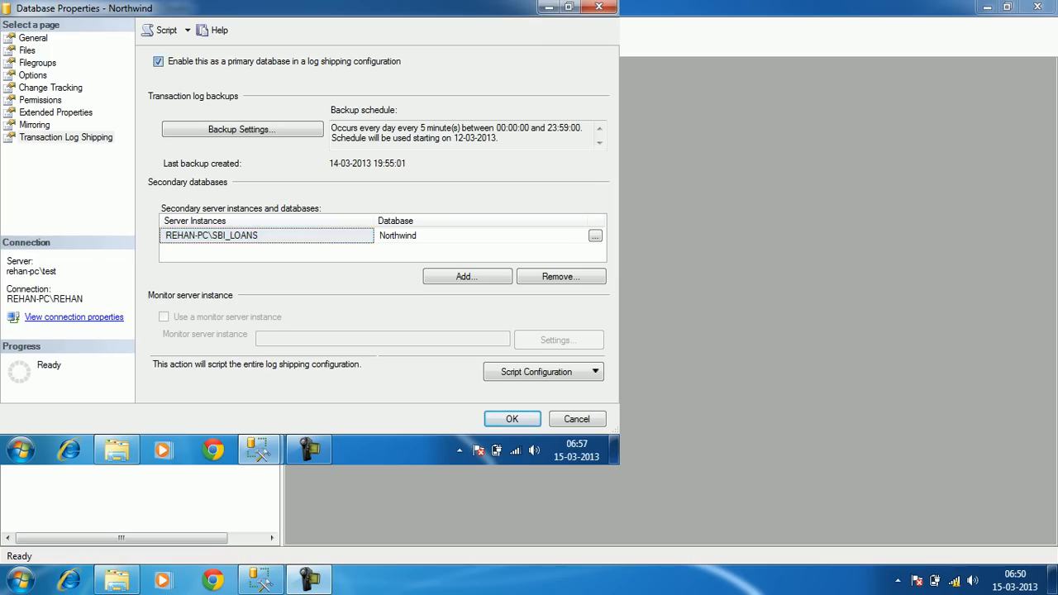
left_click(440, 257)
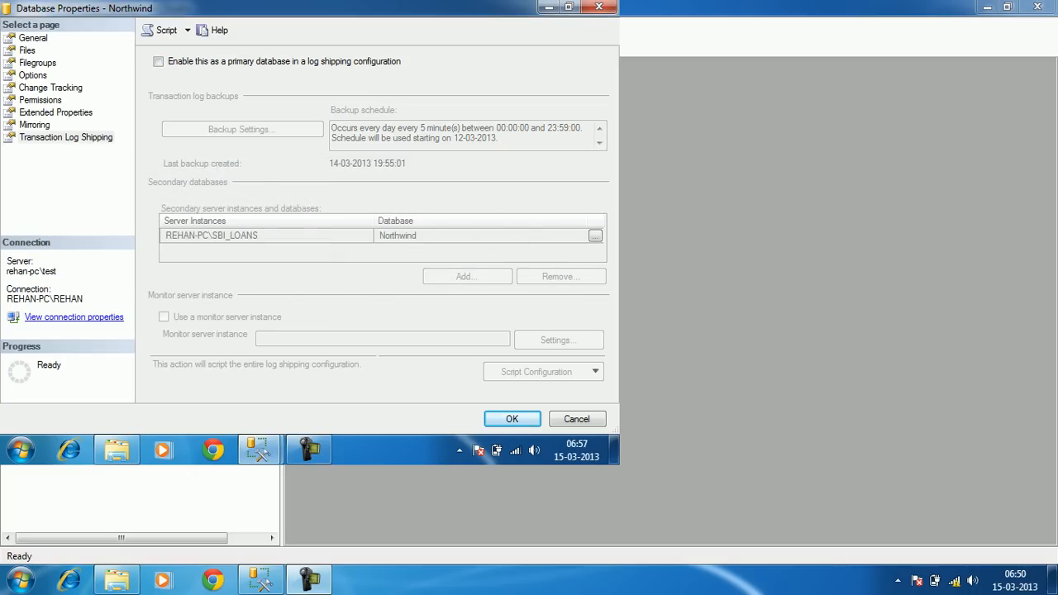
left_click(512, 419)
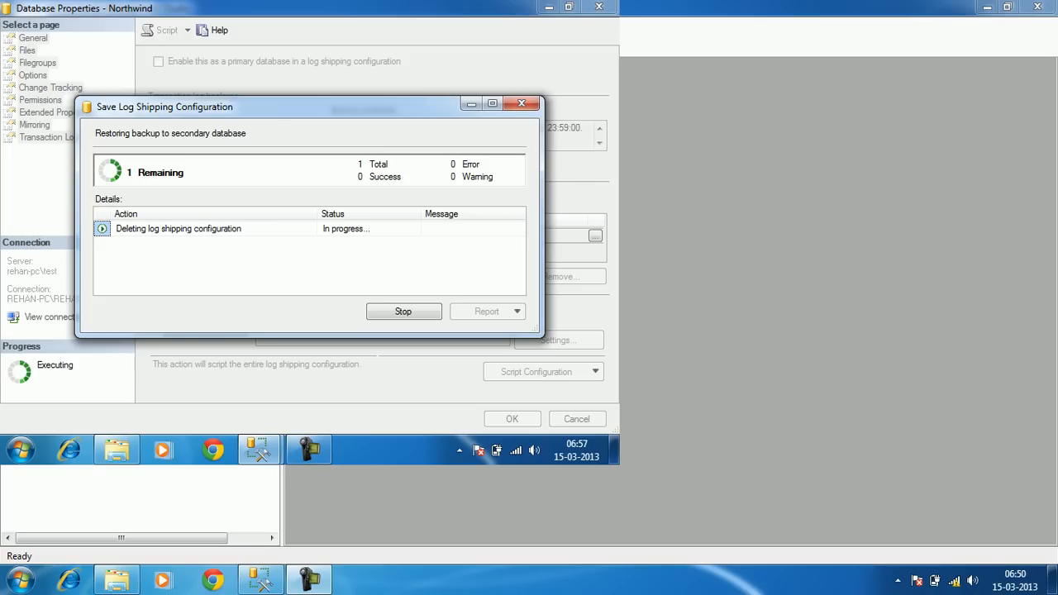
key("Return")
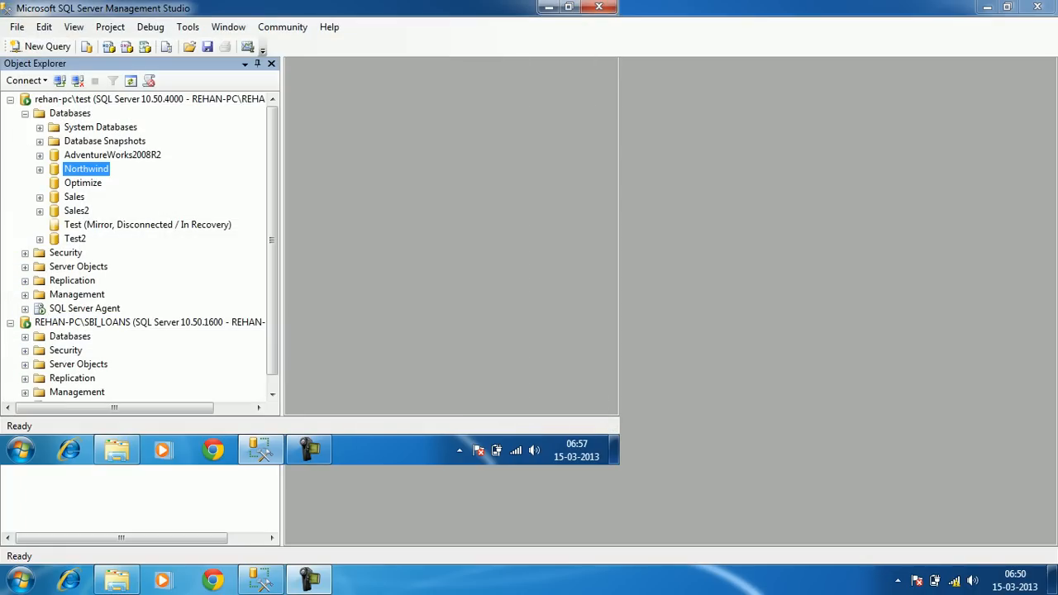
right_click(91, 170)
Re-enable Northwind as a primary database in Transaction Log Shipping and open Backup Settings
mouse_move(149, 234)
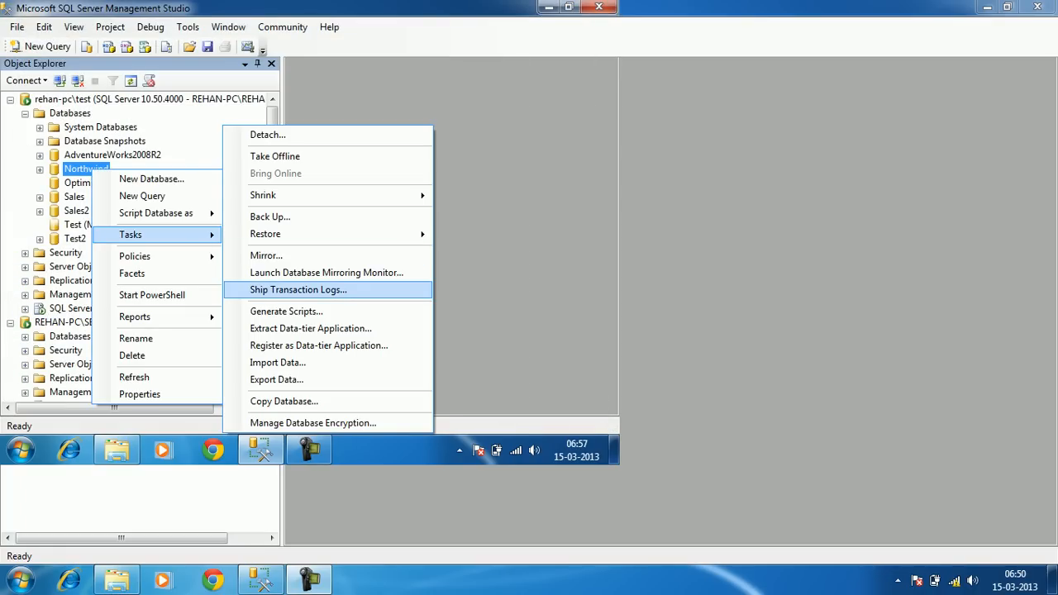
left_click(298, 290)
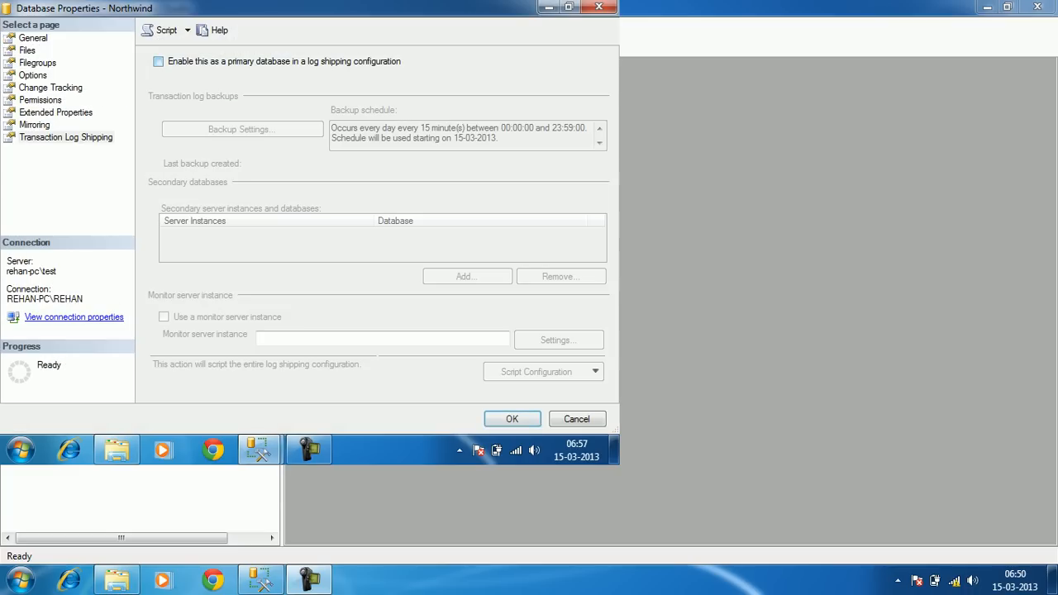
left_click(158, 62)
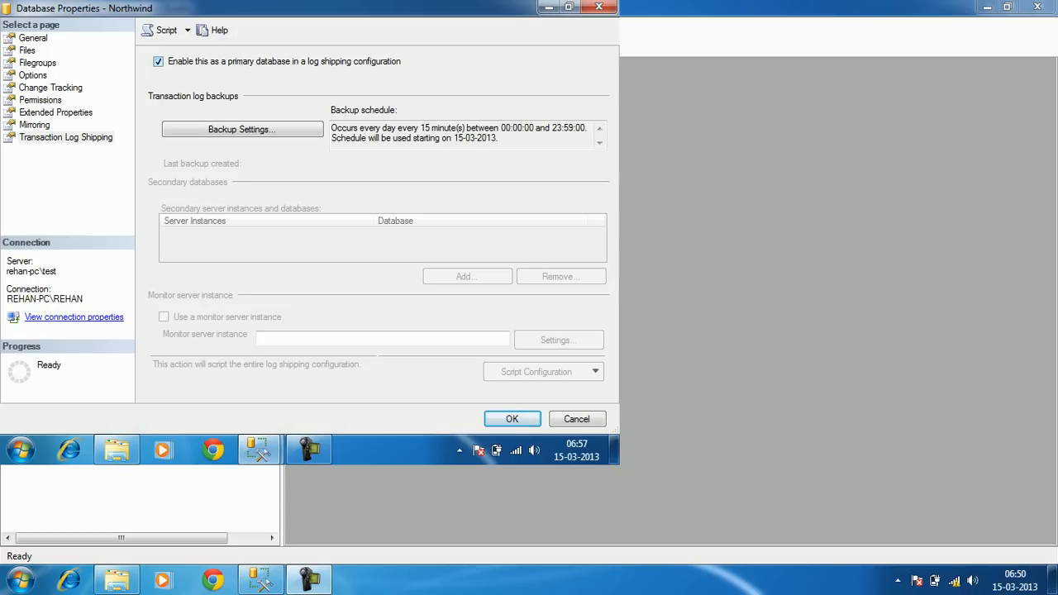
left_click(242, 129)
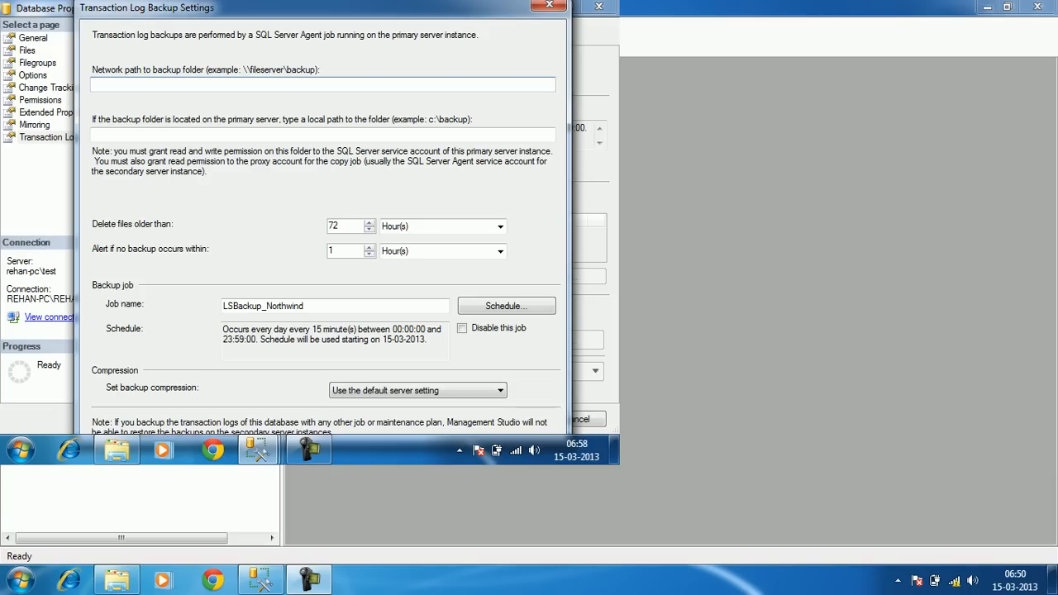
Paste \\rehan-pc\LSBackup_Northwind from Explorer into the network path to backup folder field
left_click(117, 450)
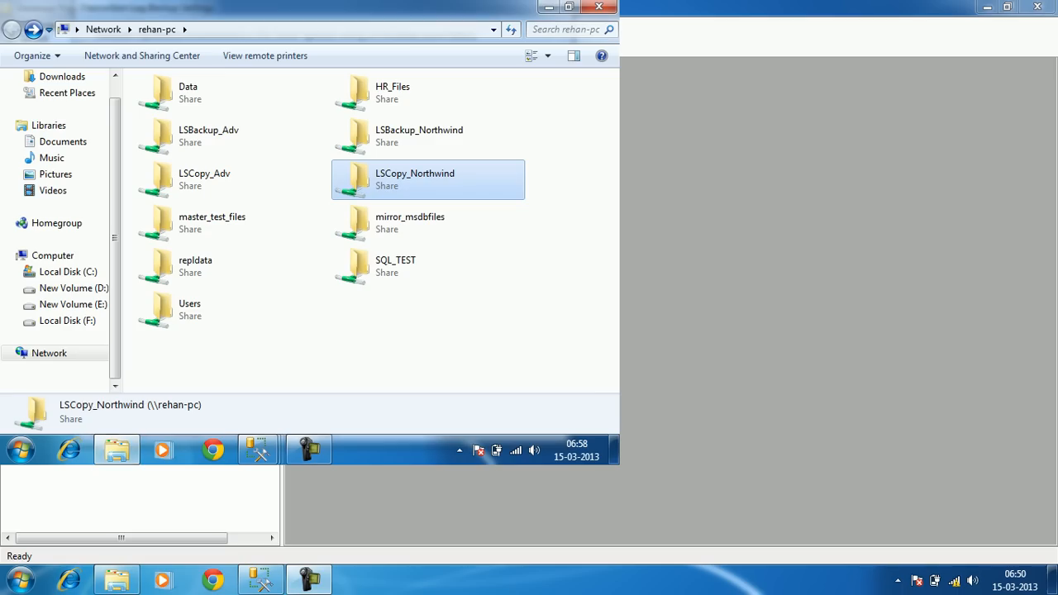
double_click(427, 136)
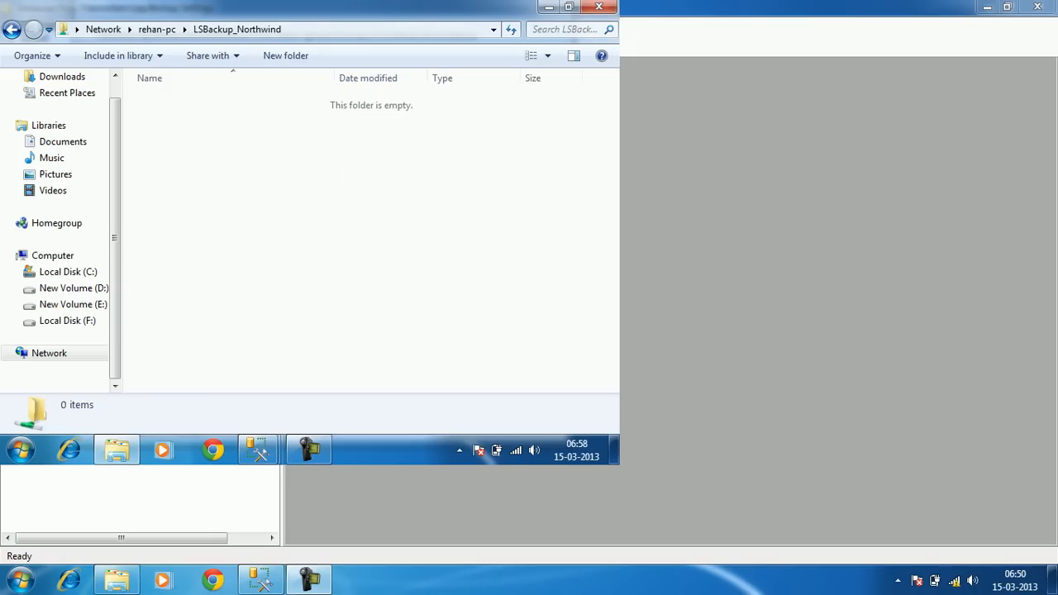
left_click(355, 30)
key("ctrl+c")
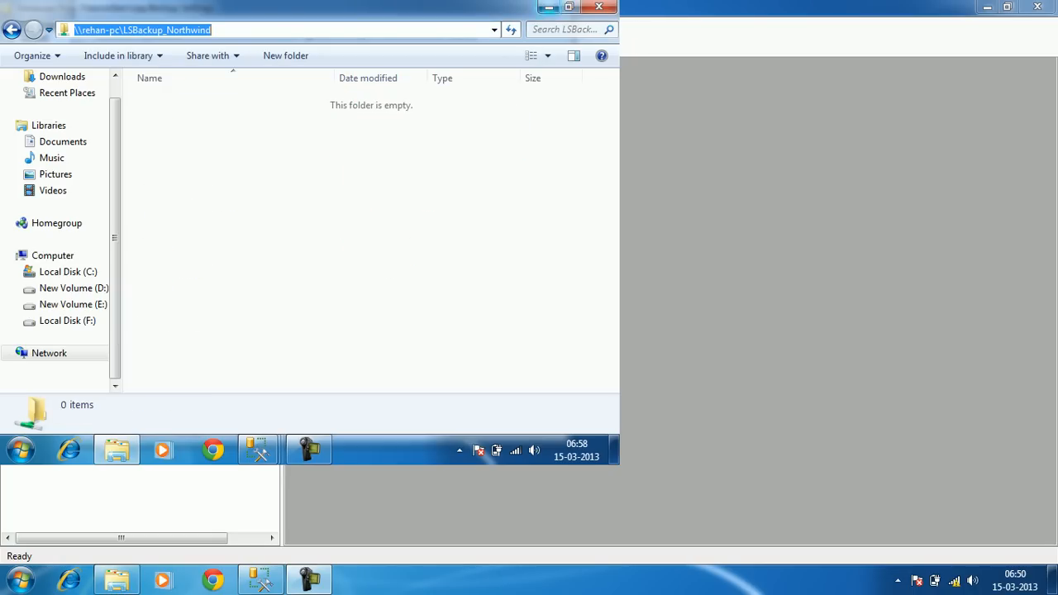
left_click(549, 7)
key("ctrl+v")
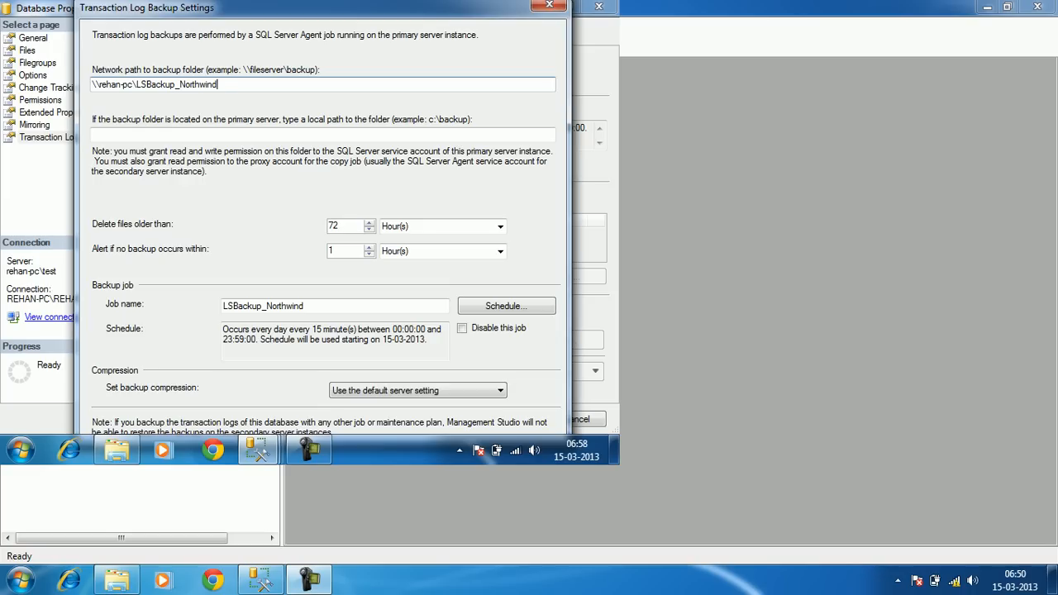
key("Tab")
key("Tab")
key("Tab")
key("Tab")
left_click(334, 251)
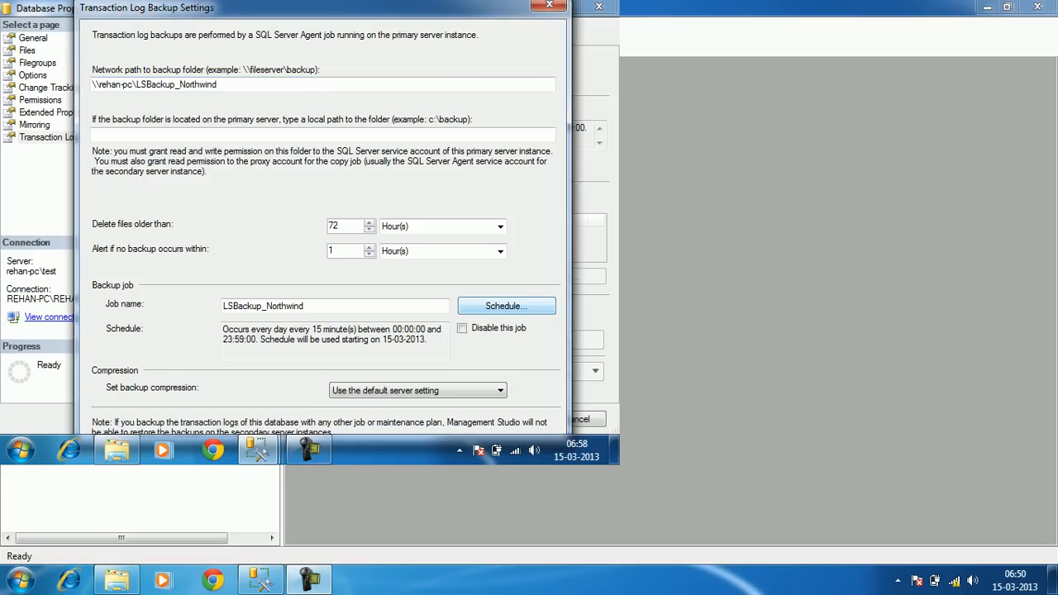
left_click(506, 306)
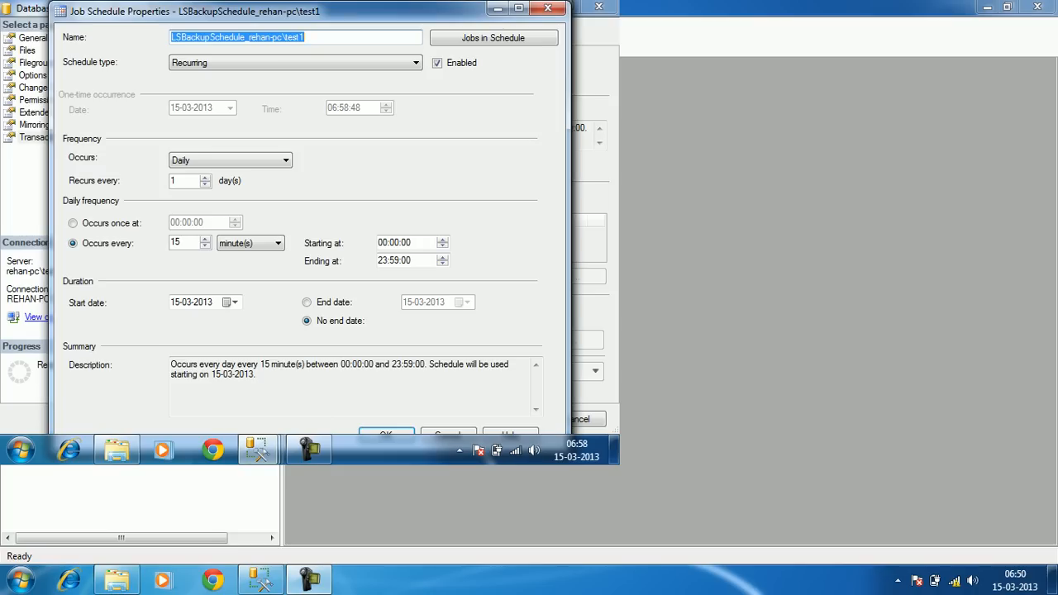
double_click(180, 242)
left_click(180, 242)
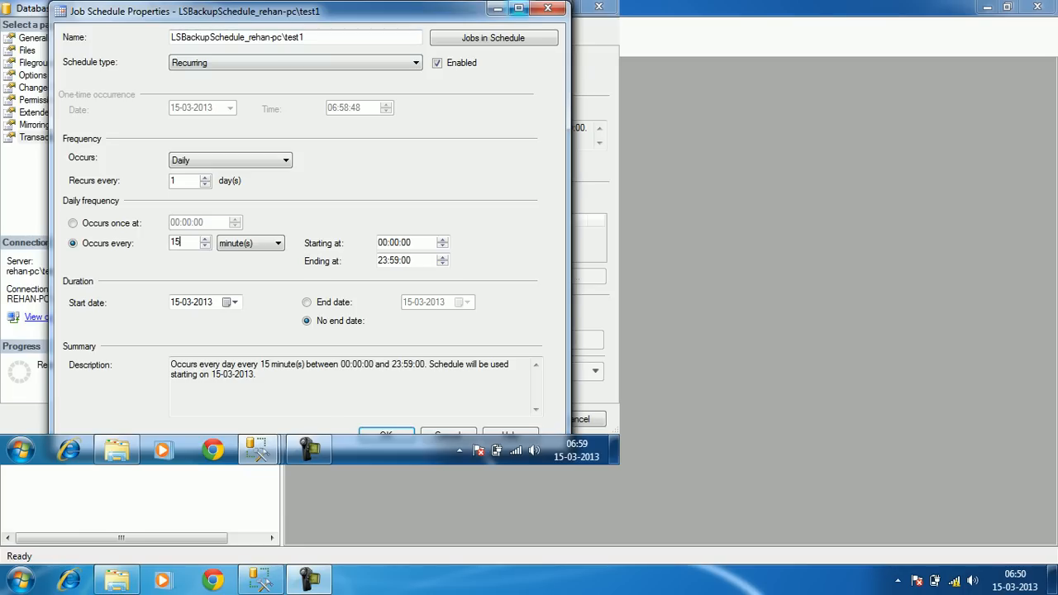
left_click(548, 9)
double_click(331, 251)
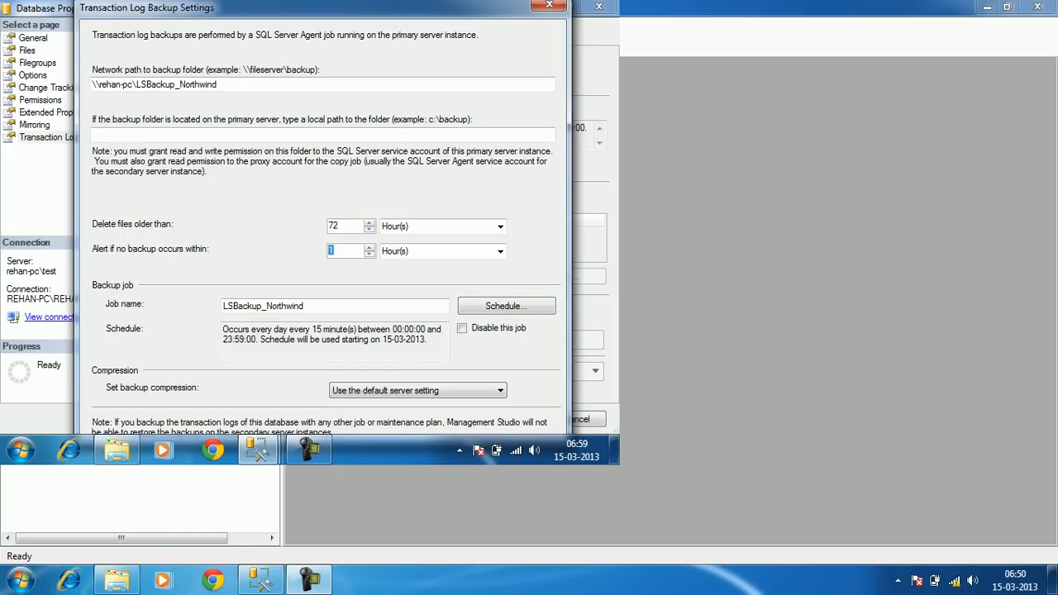
Set the log backup alert to 30 minutes, leaving compression at the default server setting
type("30")
left_click(500, 251)
left_click(430, 276)
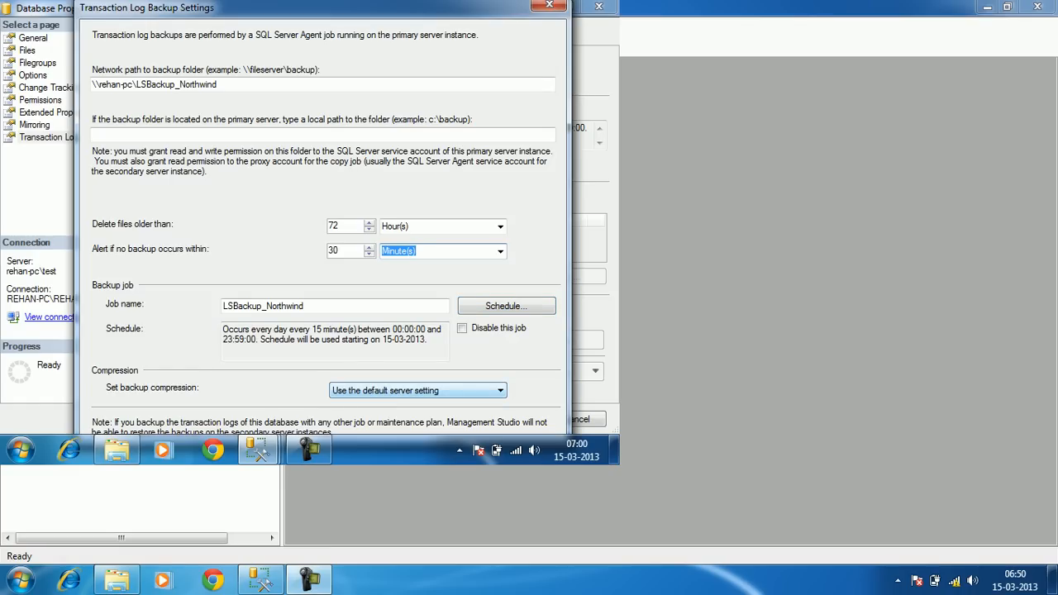
left_click(418, 390)
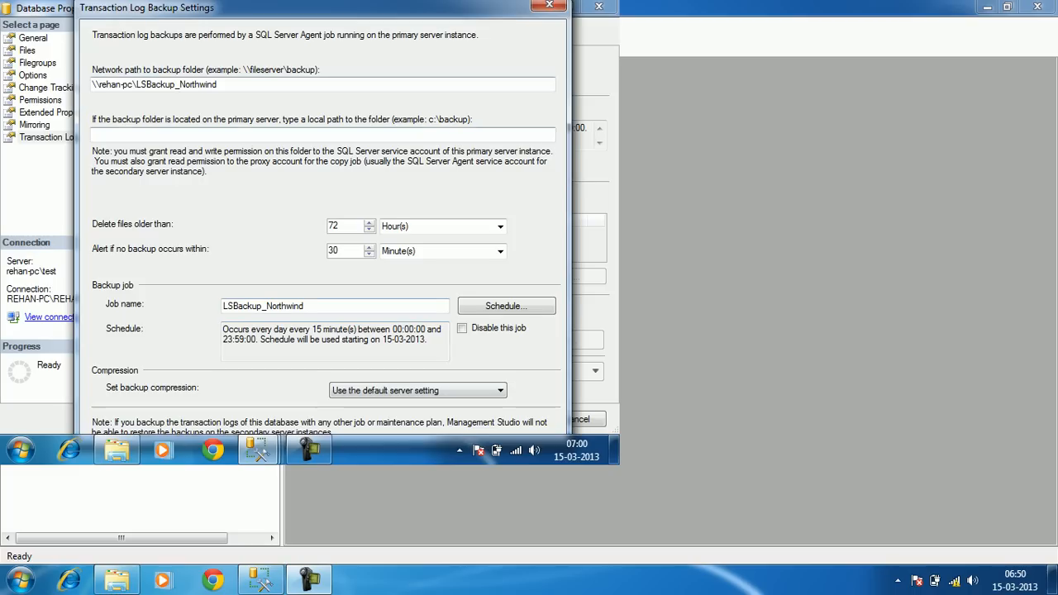
left_click(218, 85)
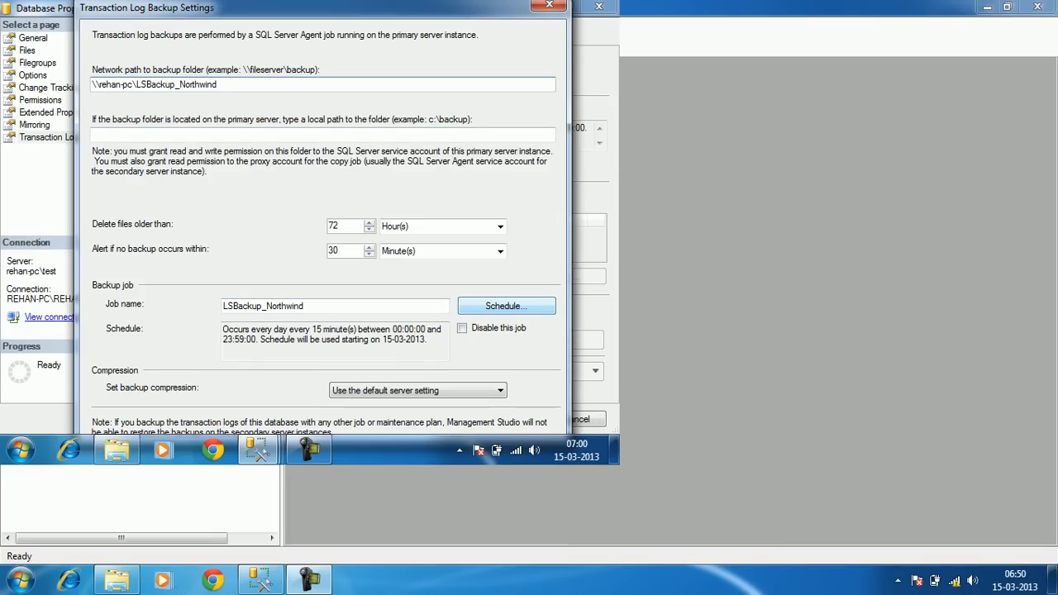
Save the transaction log backup settings and add a secondary database under Secondary databases
key("Return")
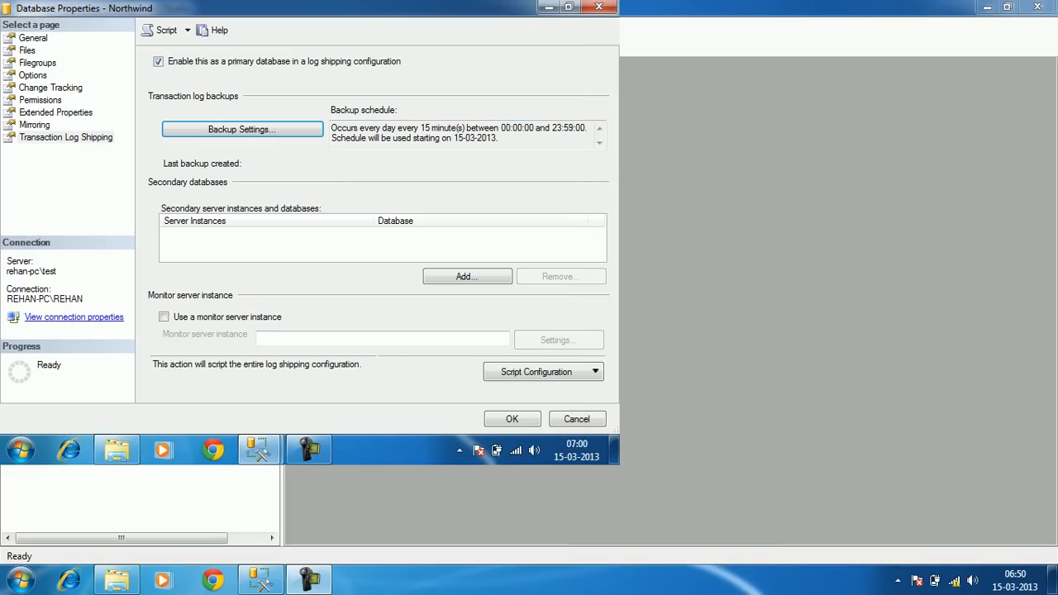
key("Tab")
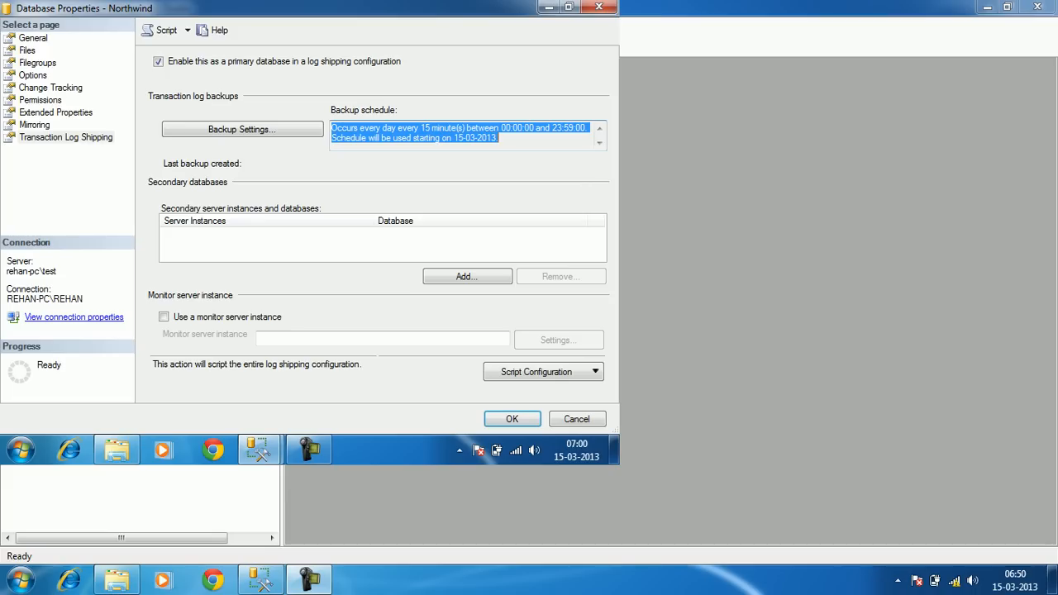
left_click(500, 138)
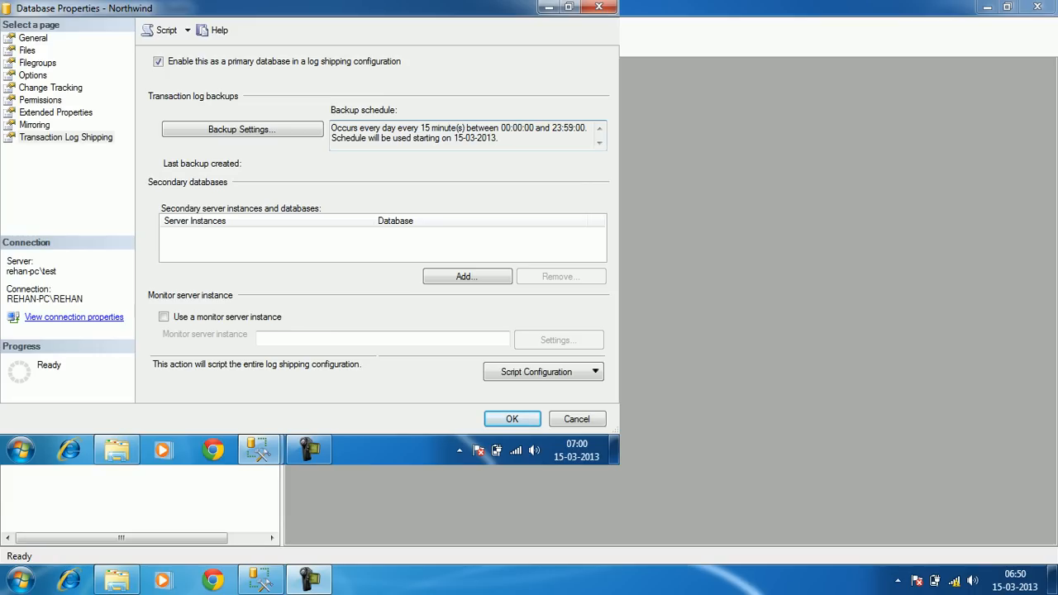
left_click(467, 276)
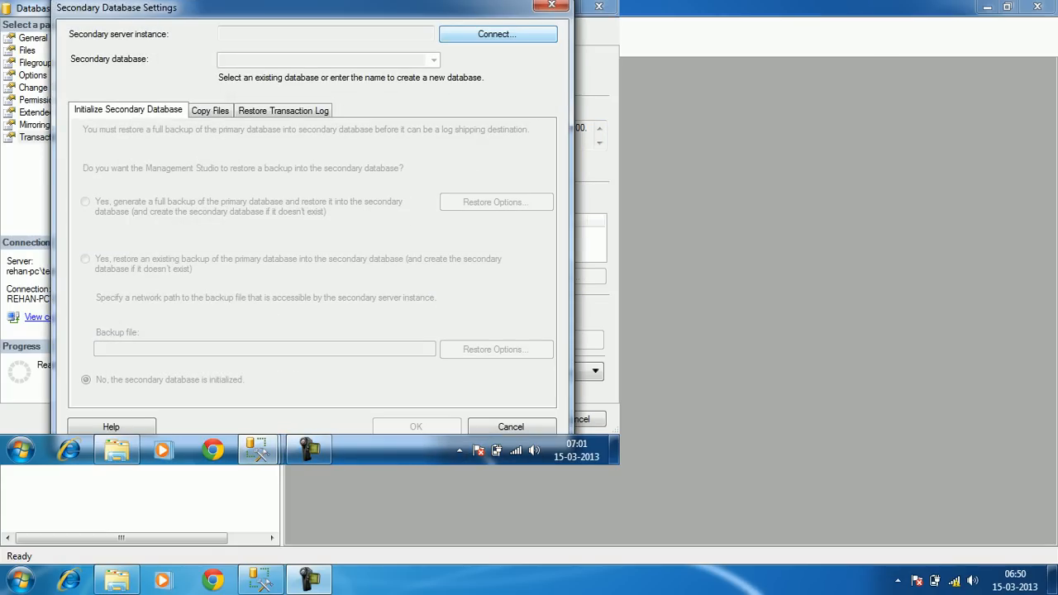
Connect to REHAN-PC\SBI_LOANS as the secondary server and check its databases in Object Explorer
left_click(498, 34)
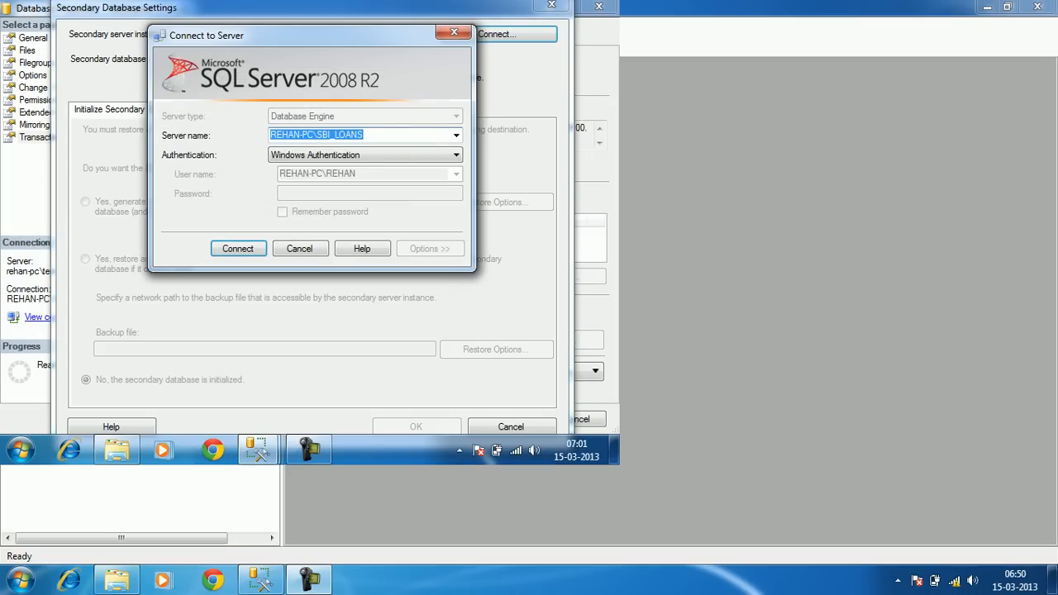
left_click(369, 135)
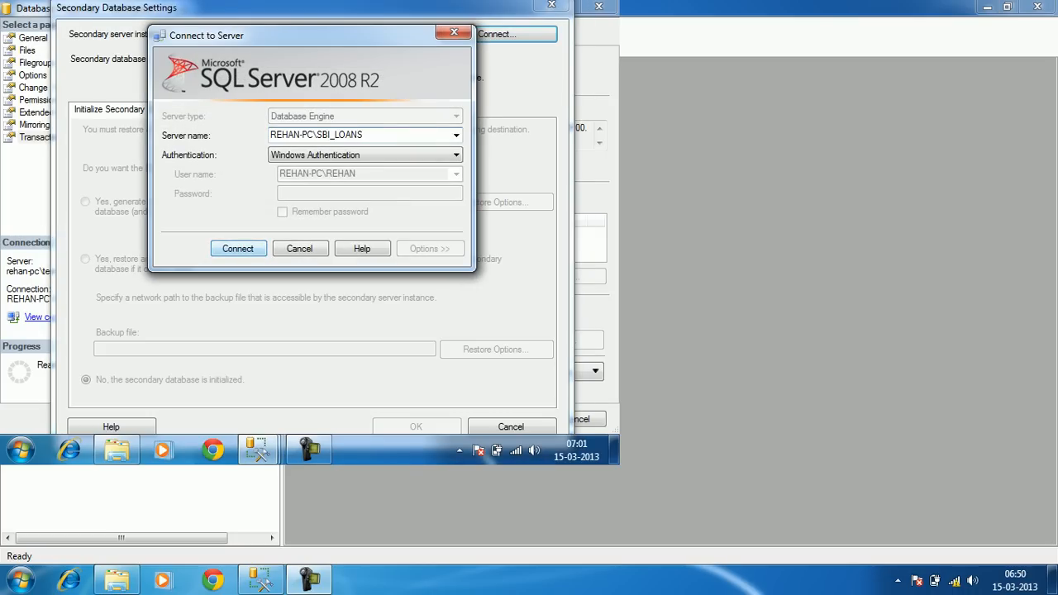
key("Return")
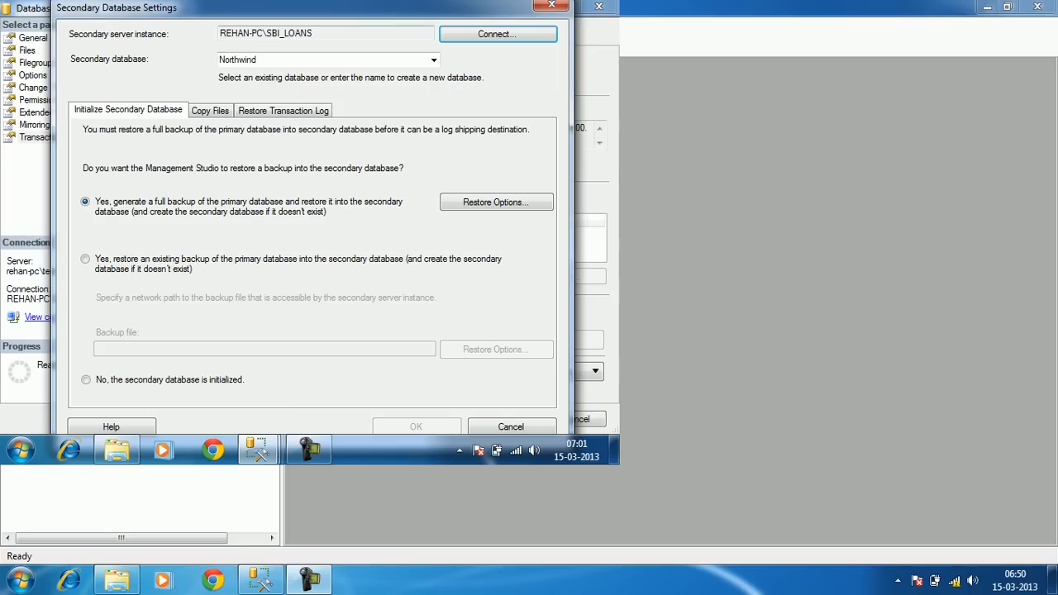
mouse_move(263, 450)
left_click(99, 356)
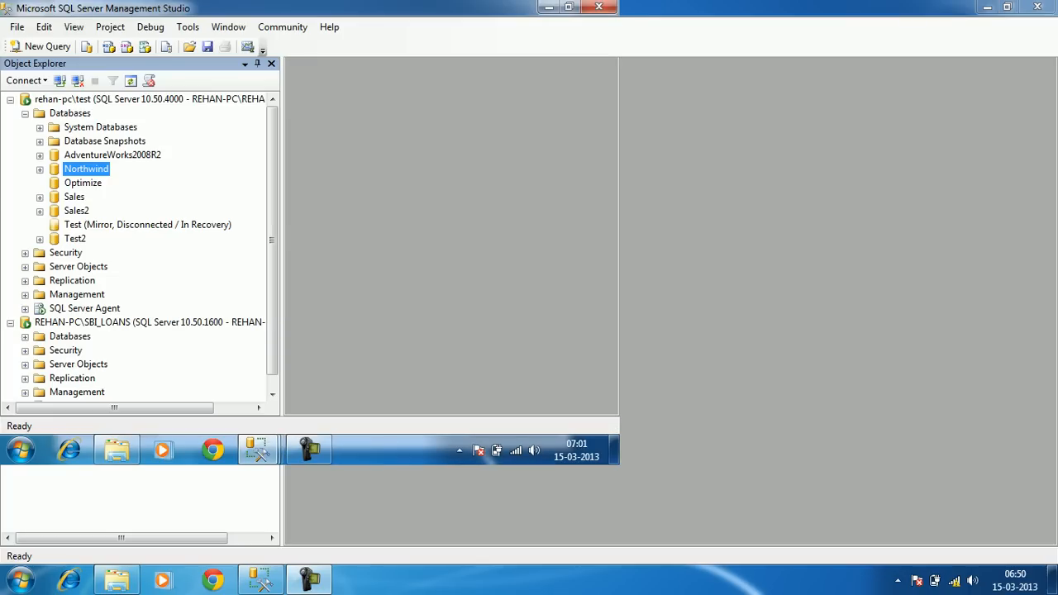
left_click(25, 114)
left_click(25, 212)
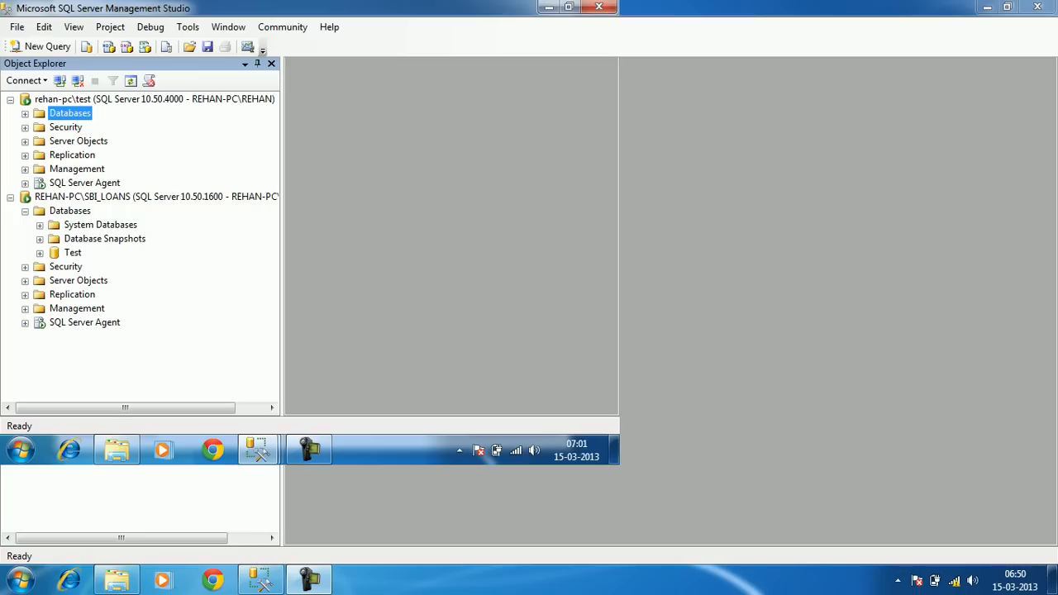
left_click(549, 7)
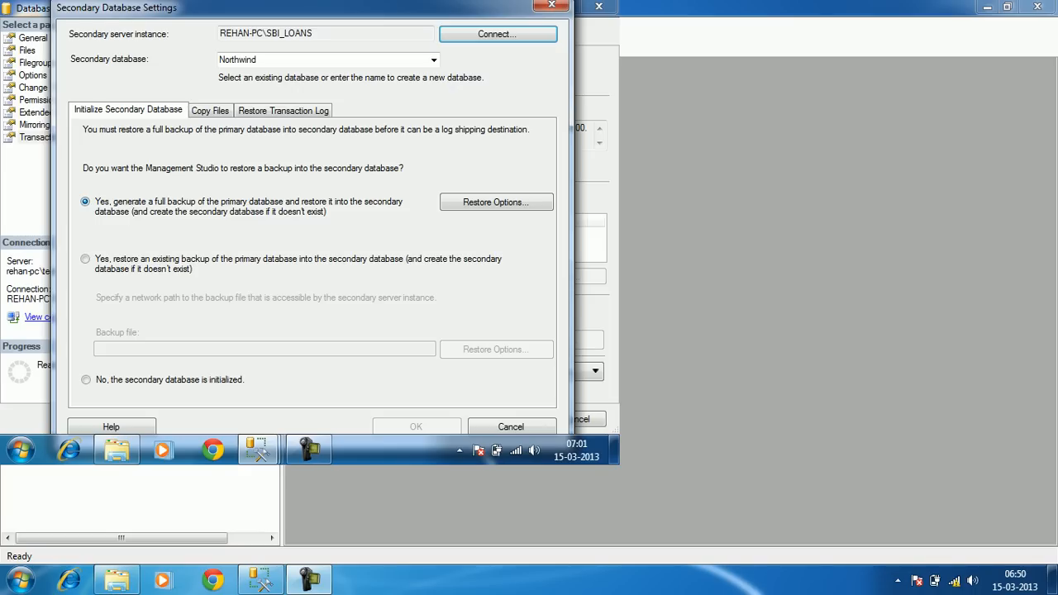
Initialize the secondary from a new full backup of Northwind and bring up Restore Options
left_click(86, 381)
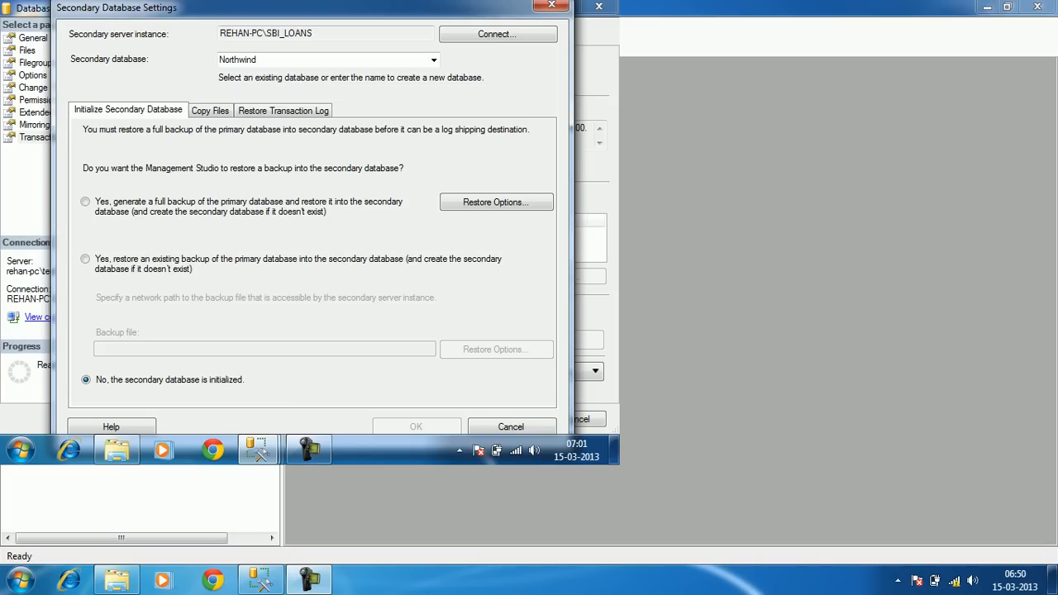
left_click(85, 260)
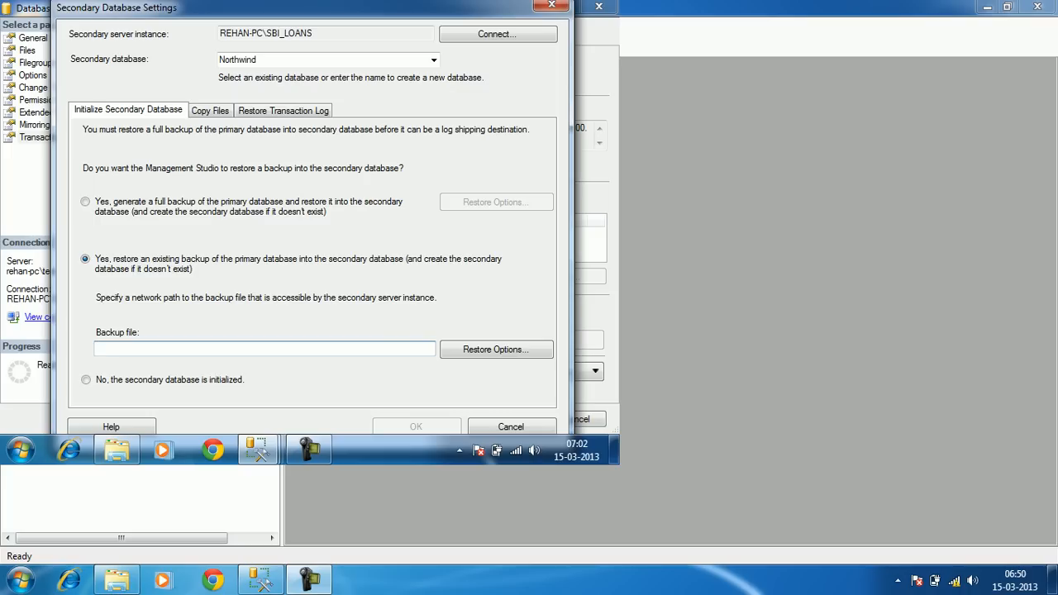
left_click(85, 202)
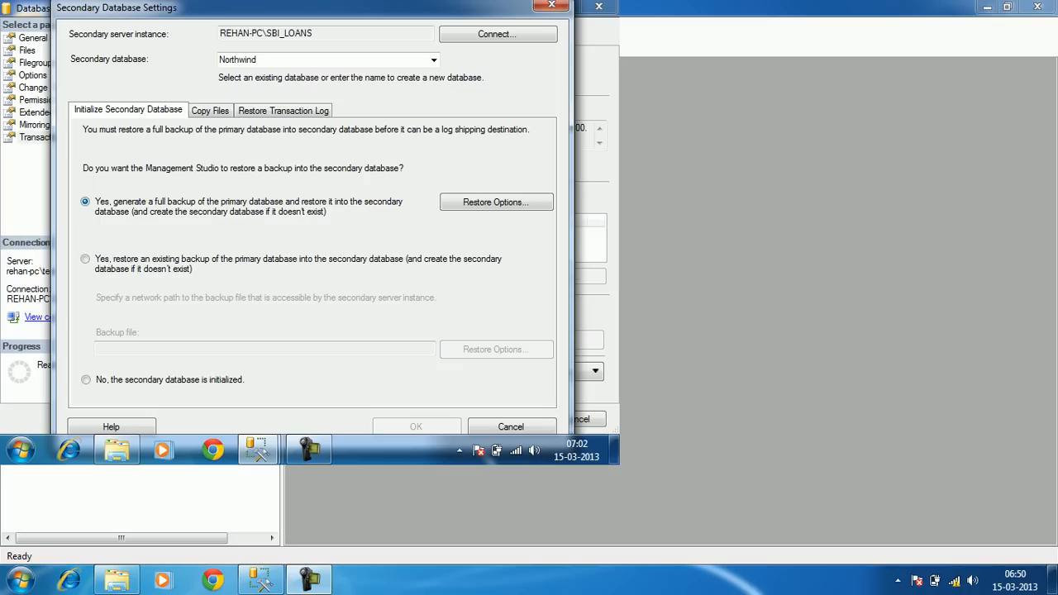
left_click(496, 202)
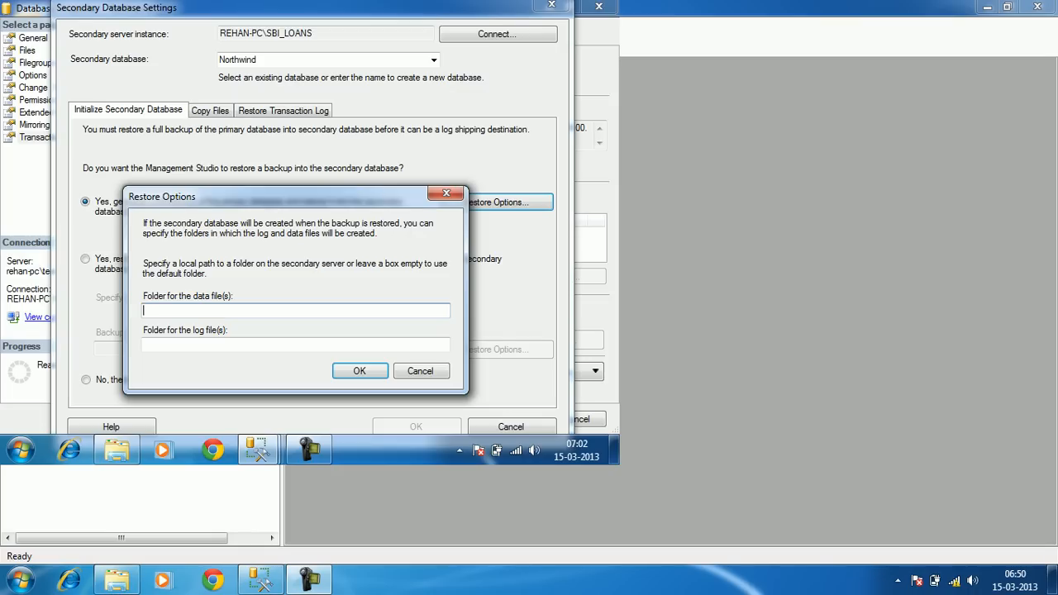
Look up SBI_LOANS's default data and log locations (D:\Master_DataFiles) in its Server Properties
mouse_move(258, 451)
left_click(82, 355)
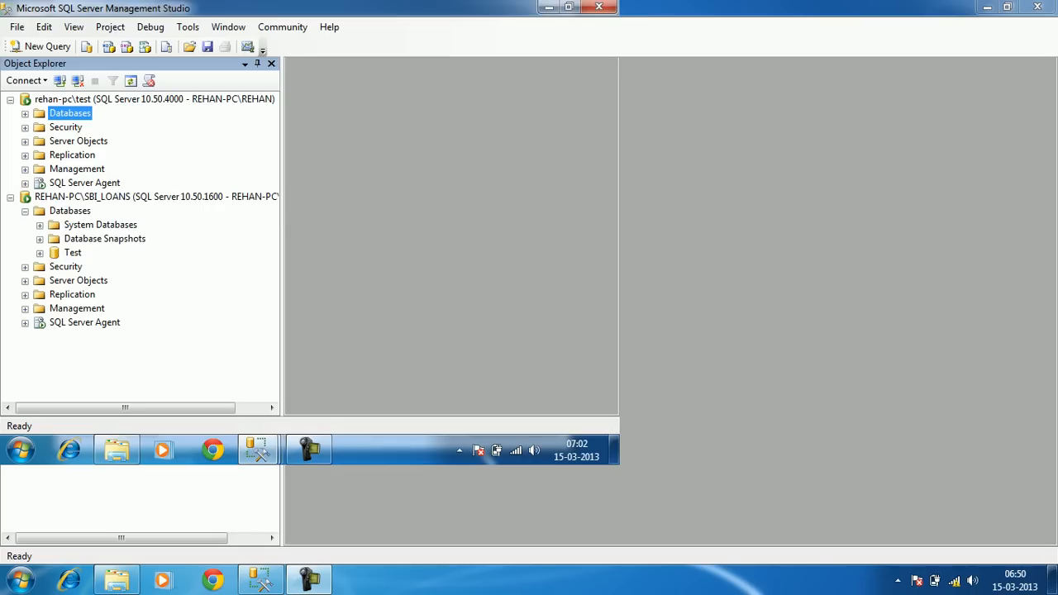
left_click(25, 211)
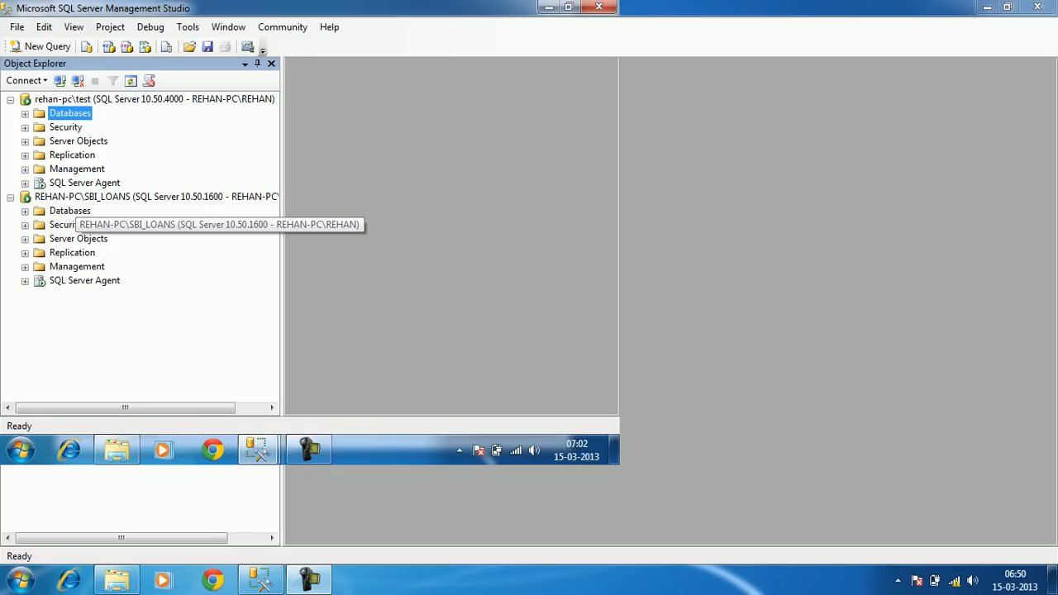
right_click(199, 197)
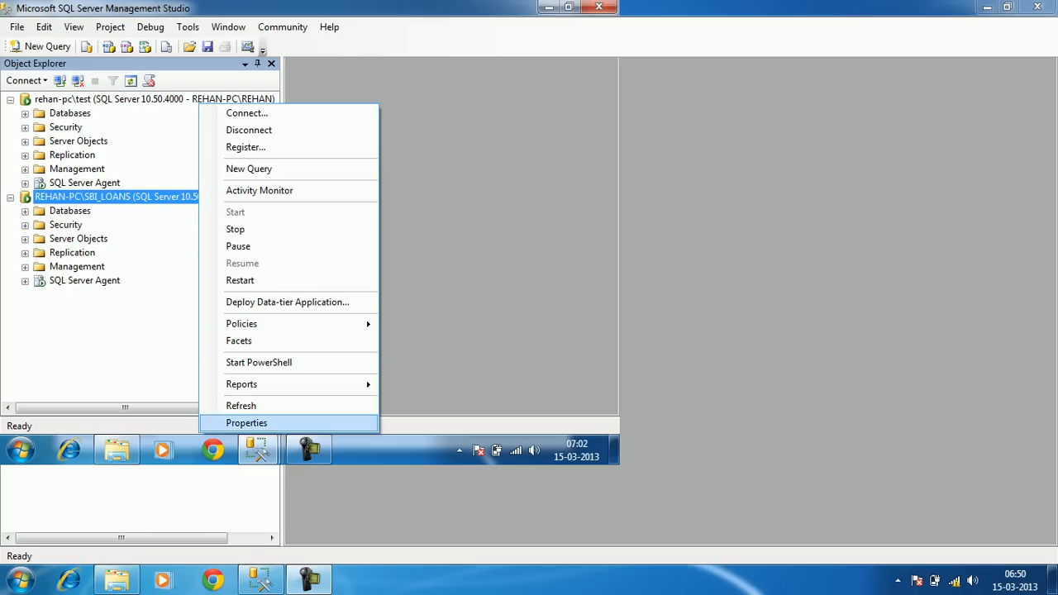
left_click(247, 423)
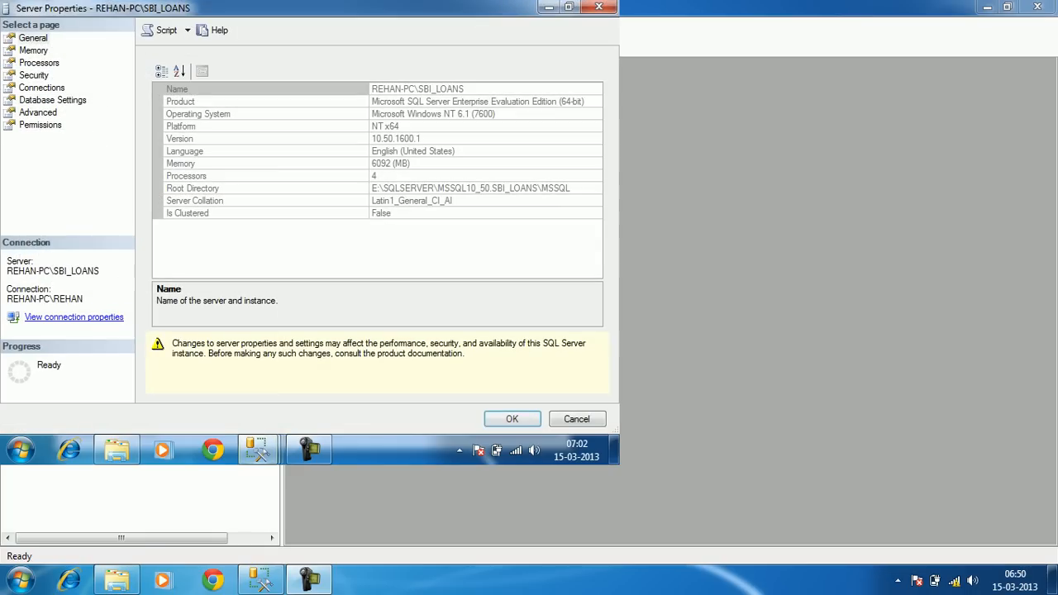
left_click(53, 100)
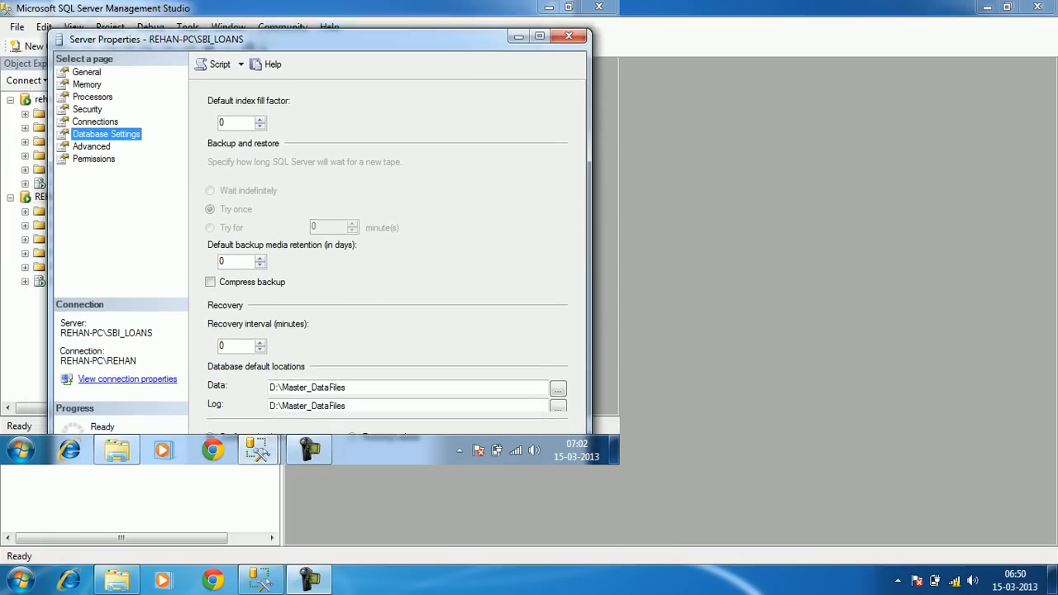
left_click_drag(349, 379, 268, 379)
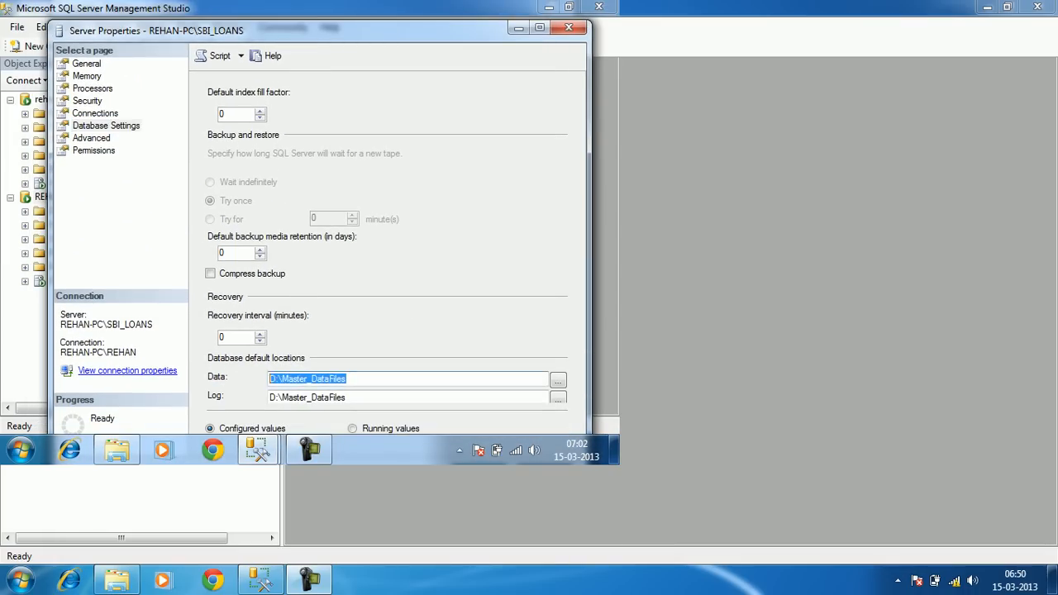
left_click_drag(349, 397, 268, 398)
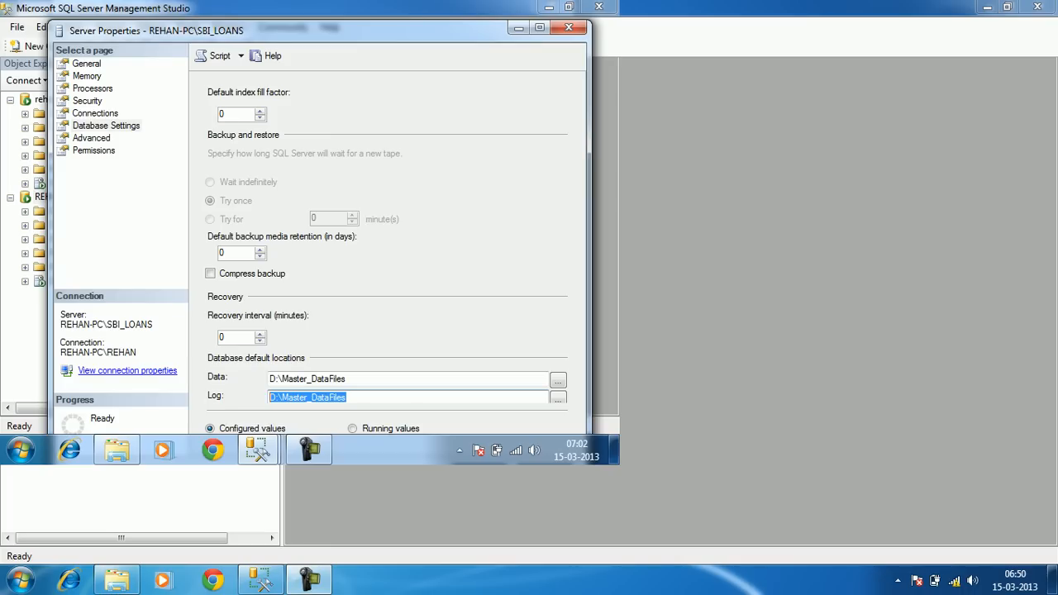
left_click(569, 28)
Cancel Restore Options, go to the Copy Files destination folder, and return to the rehan-pc shares in Explorer
left_click(258, 450)
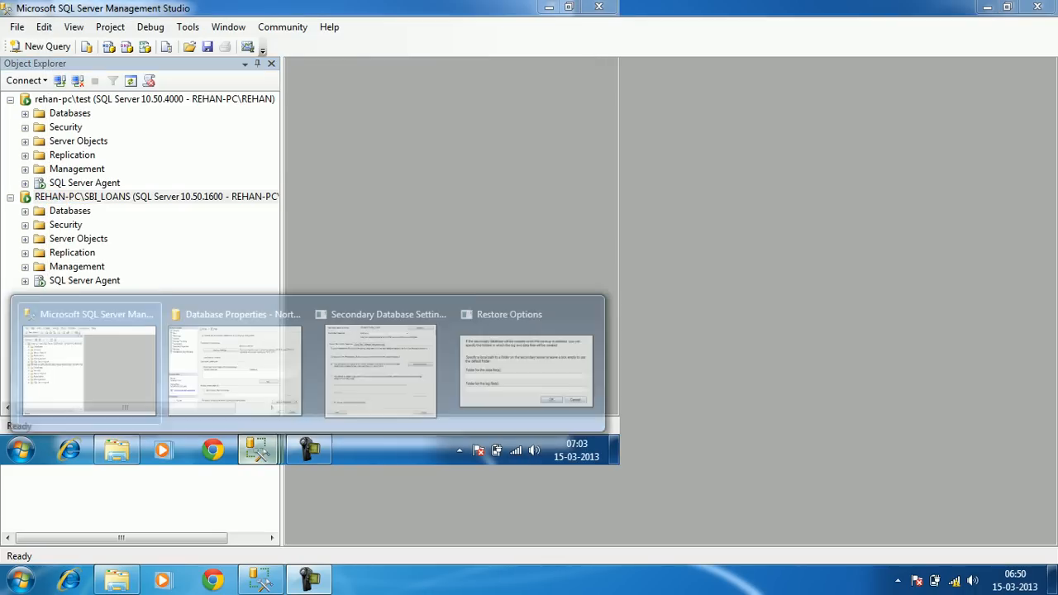
left_click(526, 371)
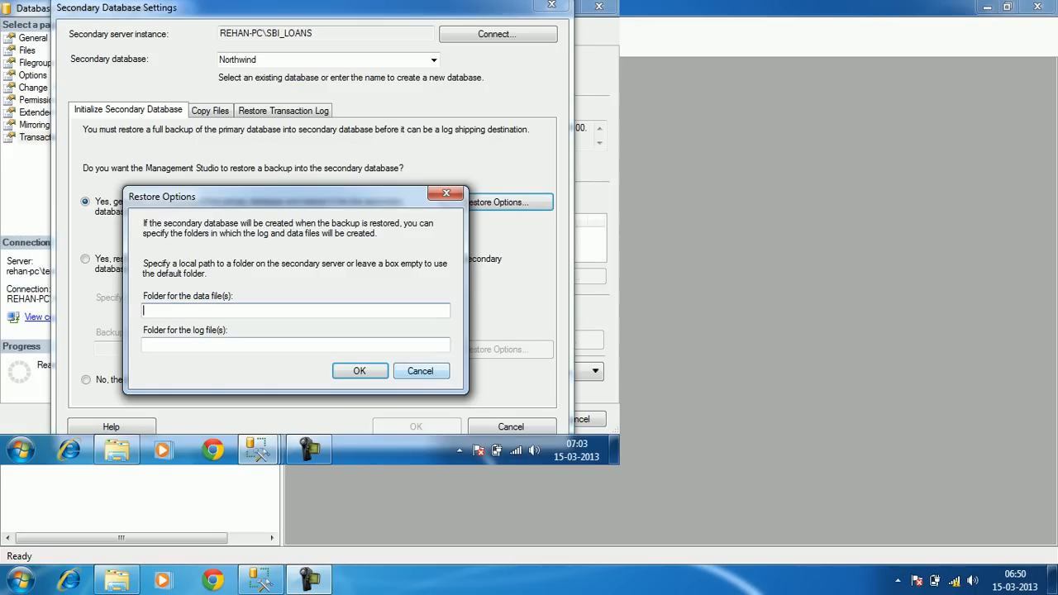
left_click(421, 371)
left_click(210, 110)
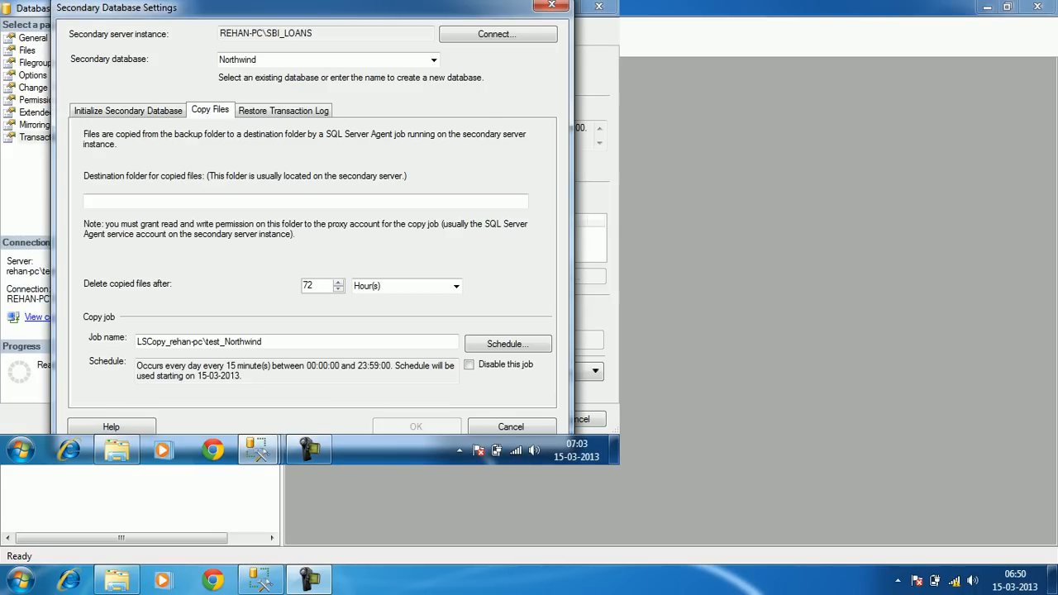
left_click(206, 202)
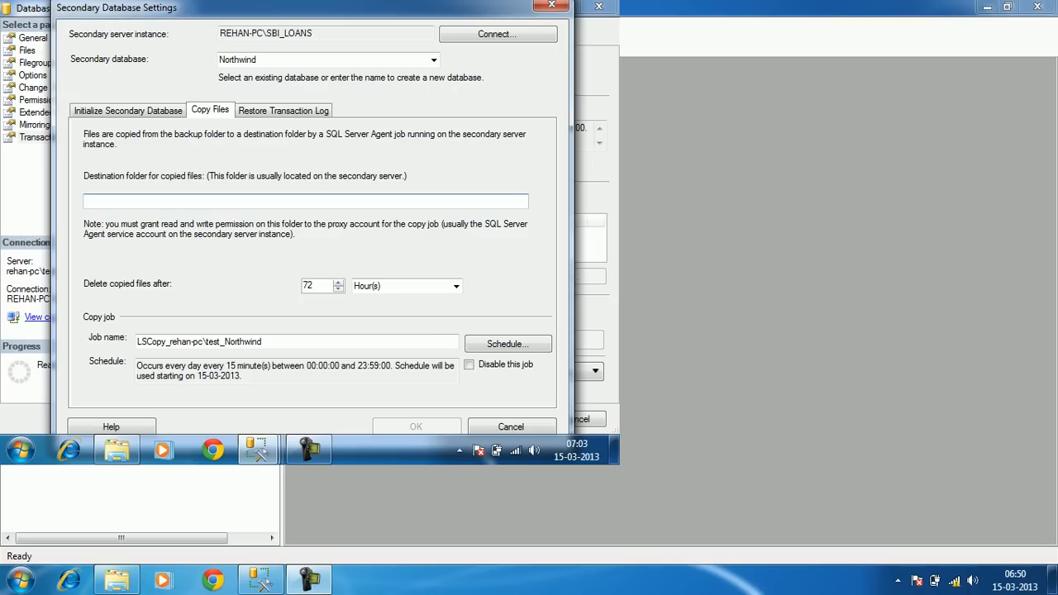
left_click(117, 450)
left_click(157, 29)
Set the copy destination folder to the \\rehan-pc\LSCopy_Northwind share path
left_click(415, 177)
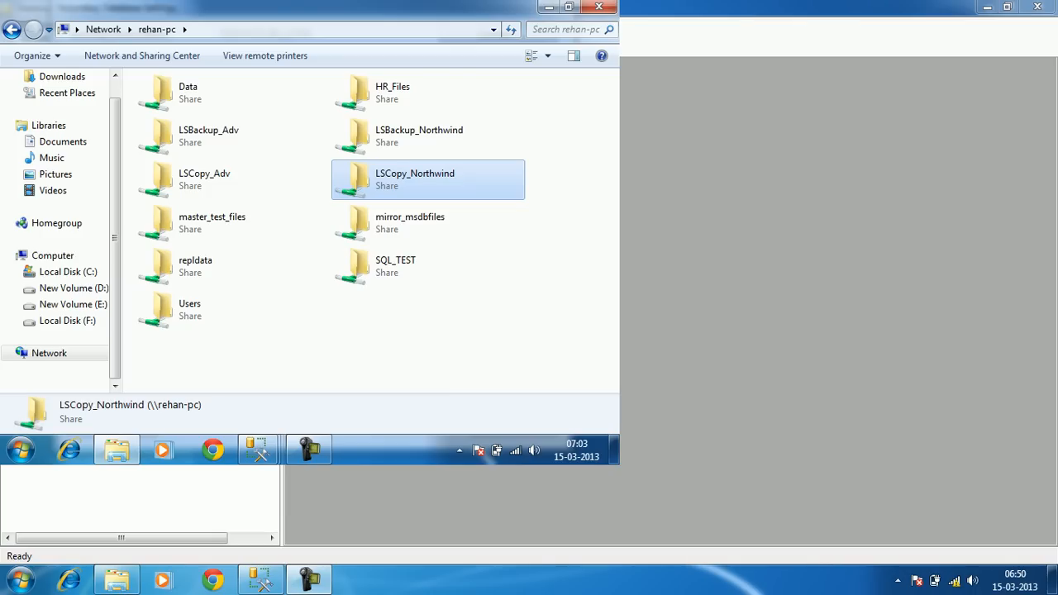
double_click(415, 178)
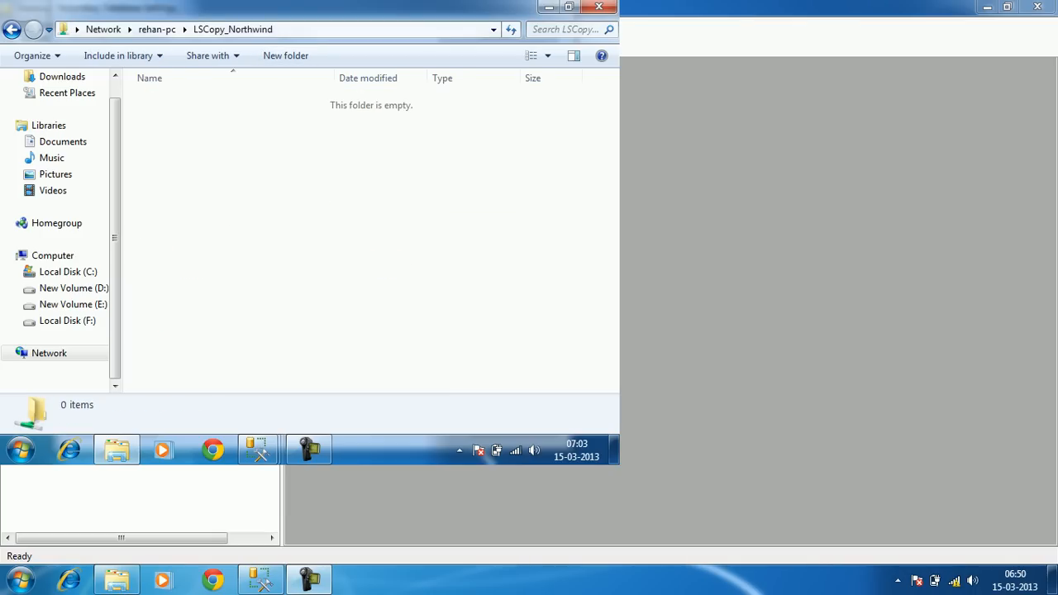
left_click(297, 30)
key("ctrl+c")
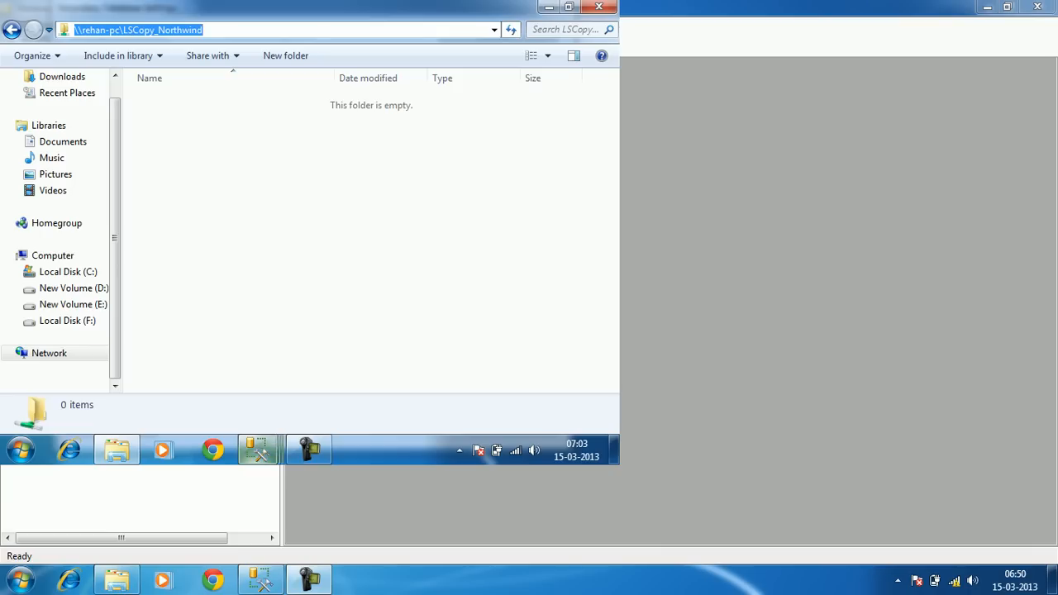
left_click(256, 449)
left_click(437, 343)
key("ctrl+v")
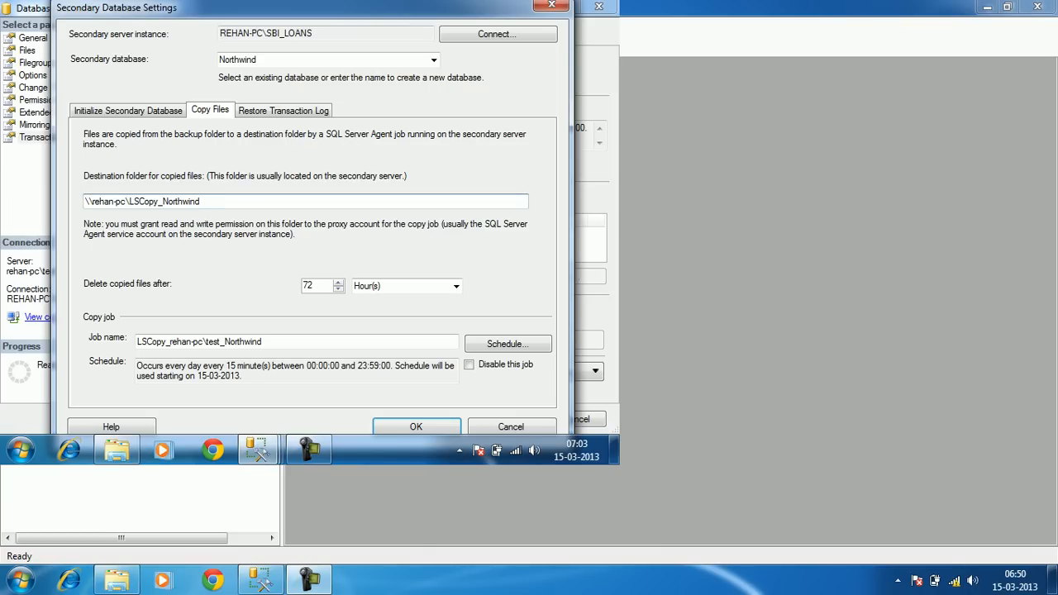
Review the initialization and destination folder settings, then view the Restore Transaction Log page
left_click(128, 111)
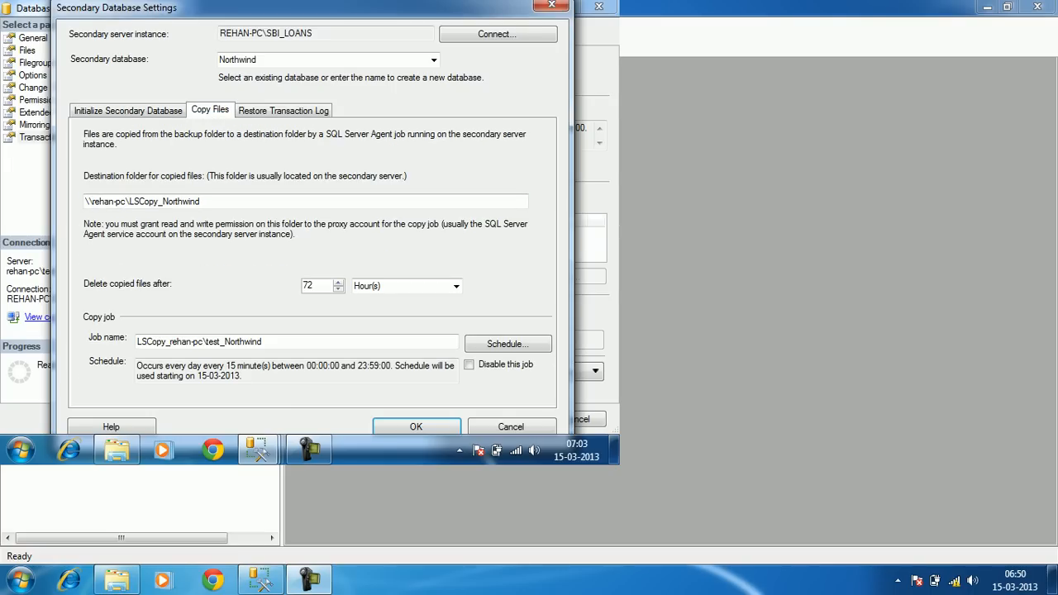
left_click(200, 201)
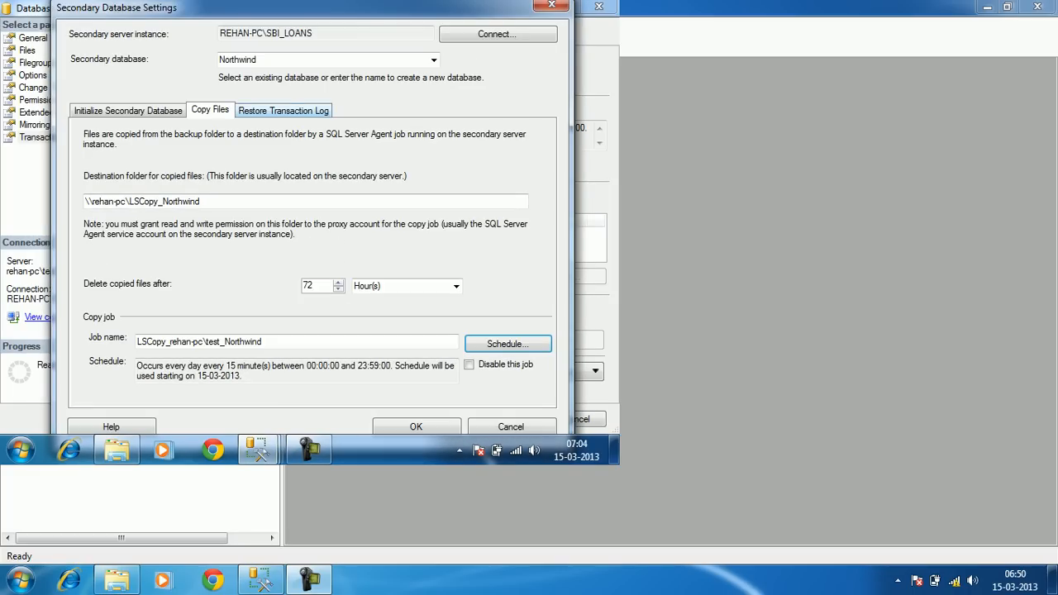
left_click(283, 110)
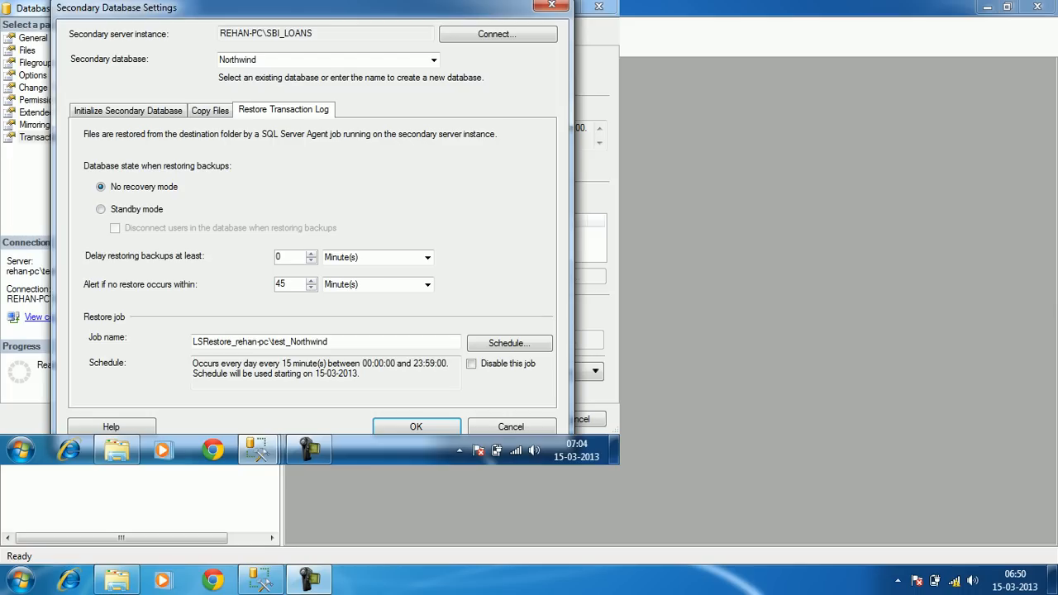
Choose Standby mode for restoring the secondary Northwind database
left_click(101, 209)
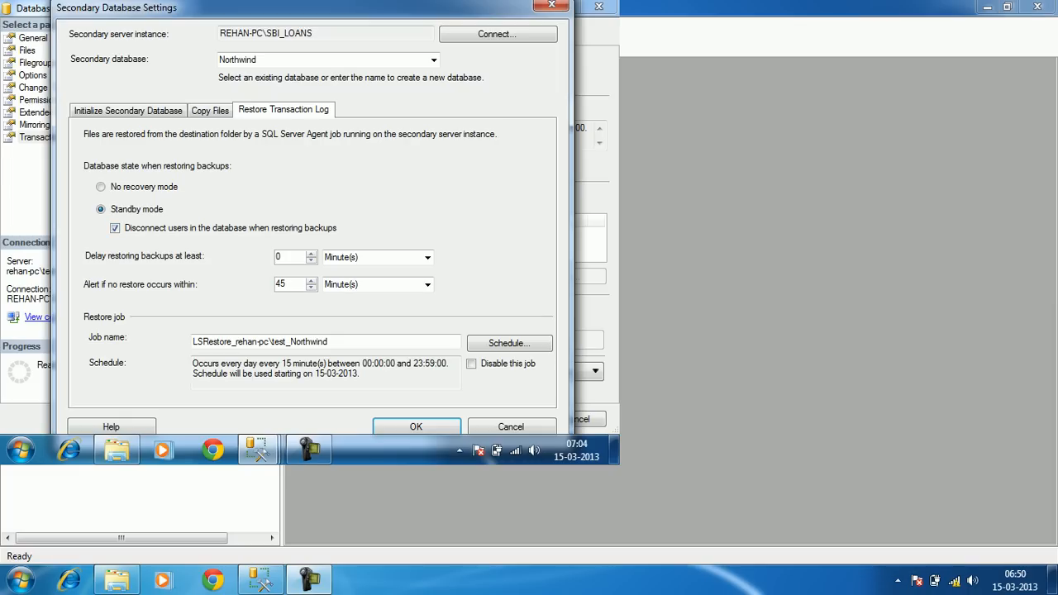
Keep the restore delay at 0 and set the no-restore alert threshold to 30 minutes
left_click(509, 343)
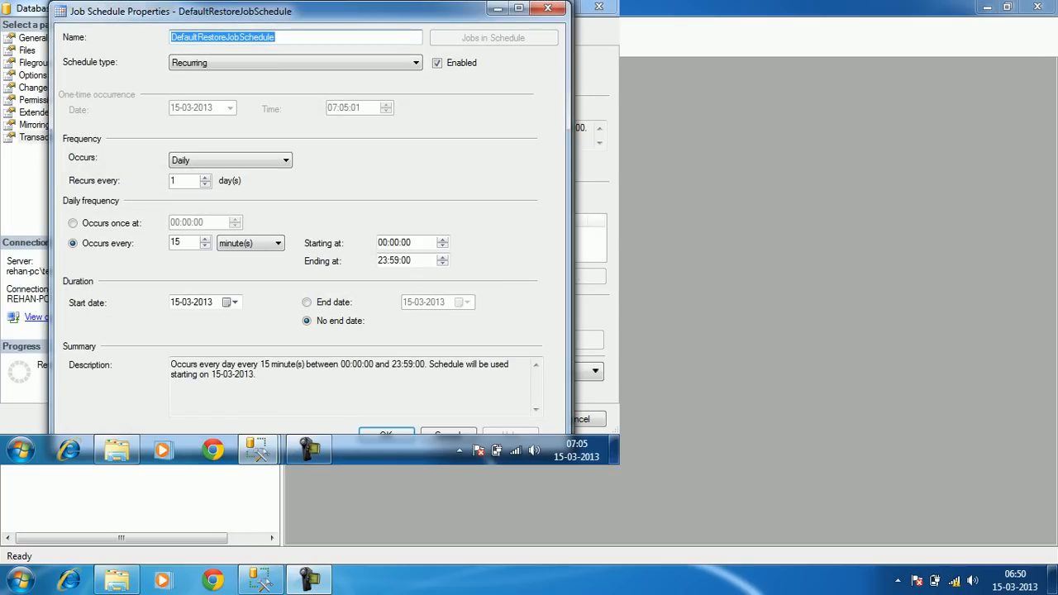
key("Escape")
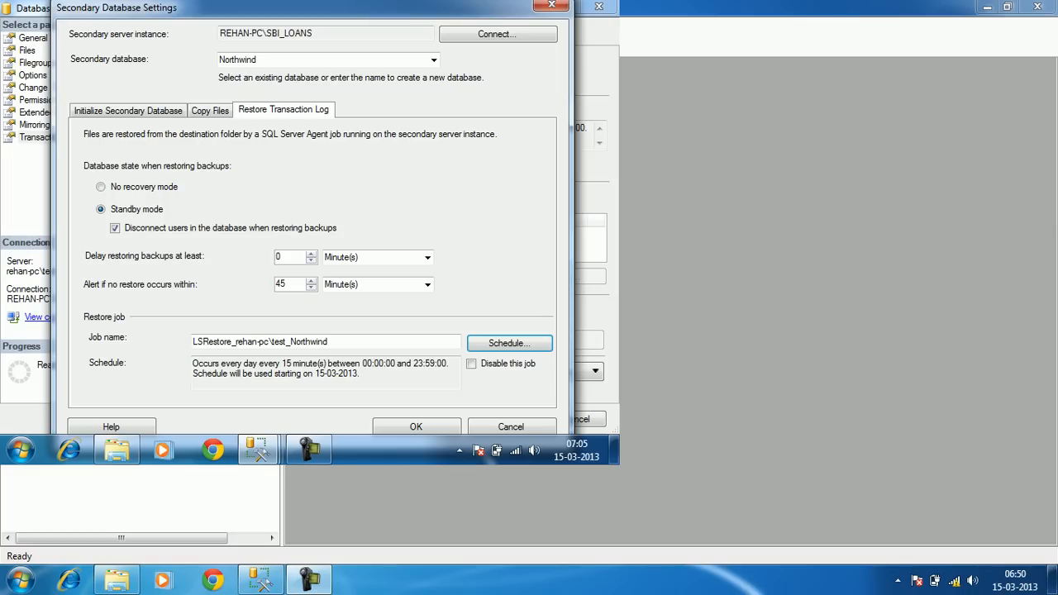
left_click(287, 257)
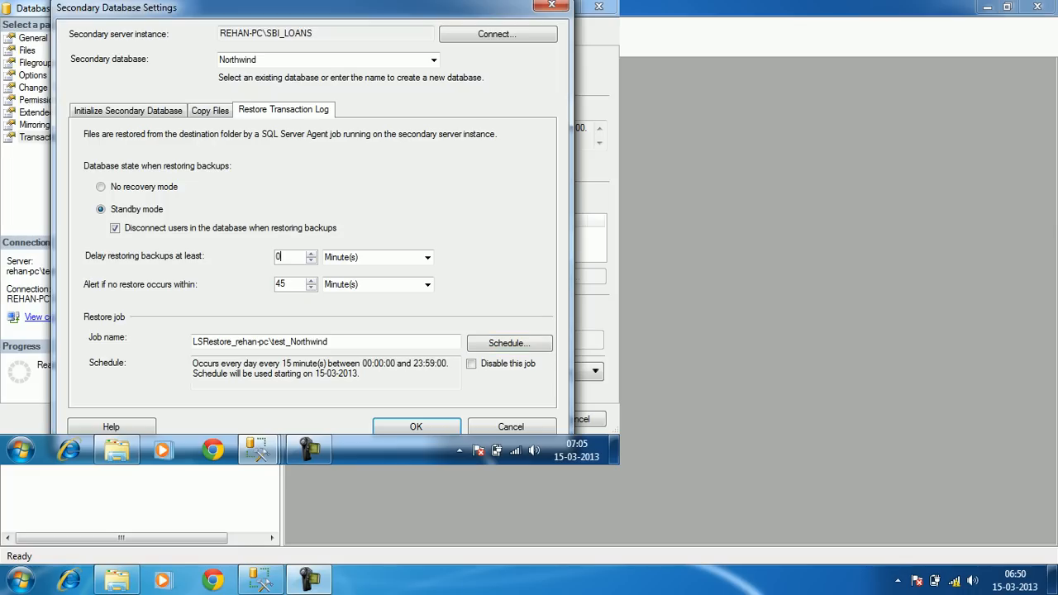
left_click_drag(287, 257, 275, 258)
left_click(283, 257)
left_click_drag(282, 257, 275, 257)
key("Tab")
type("30")
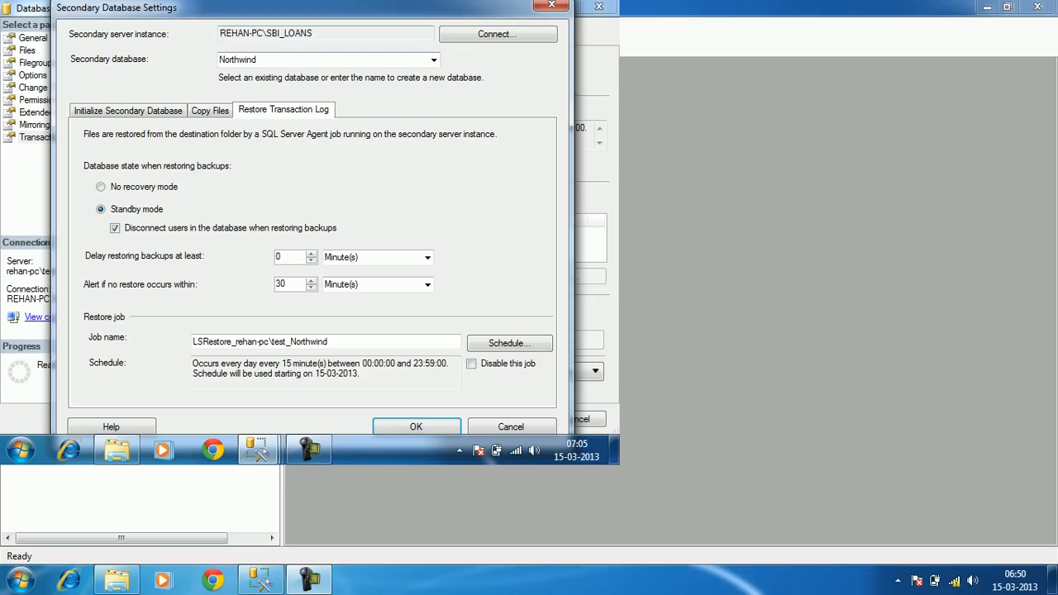
left_click_drag(314, 7, 316, 7)
Review the Initialize, Copy Files and Restore Transaction Log settings, then confirm SBI_LOANS Northwind as secondary
left_click(128, 111)
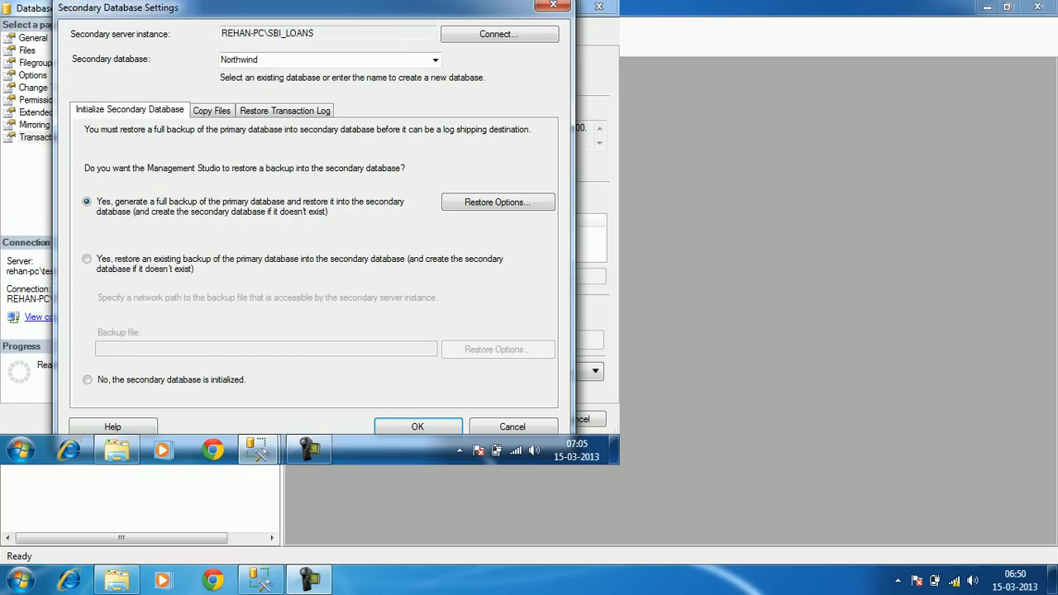
left_click(212, 110)
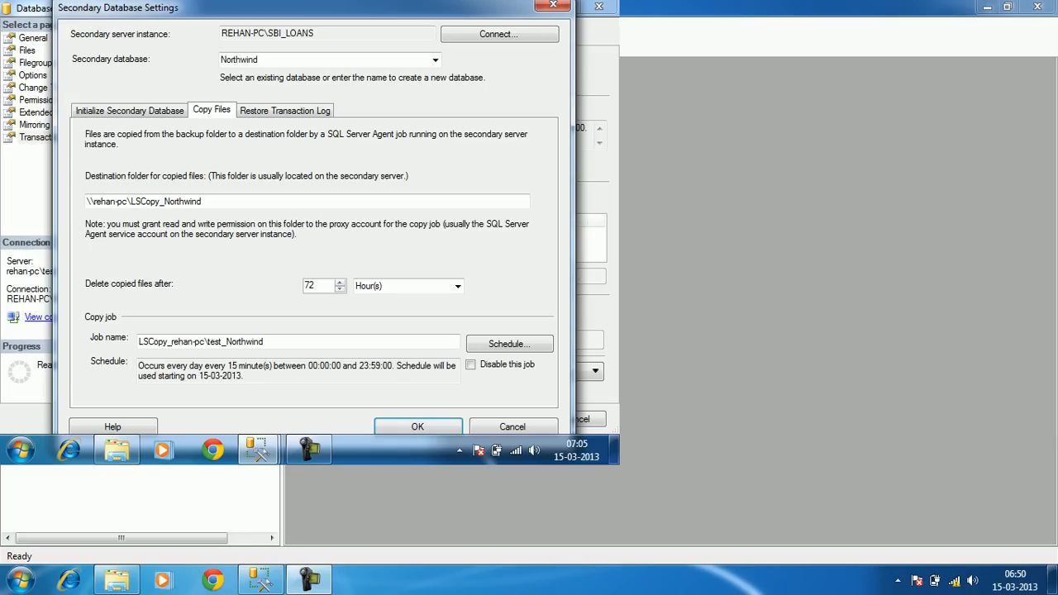
left_click(286, 111)
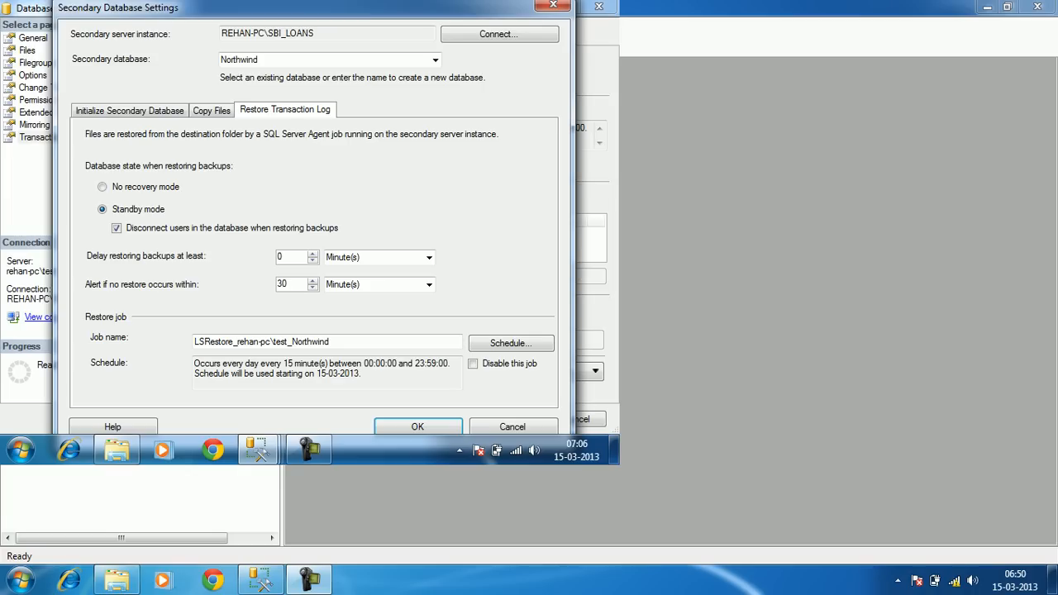
left_click_drag(314, 8, 306, 2)
left_click(411, 426)
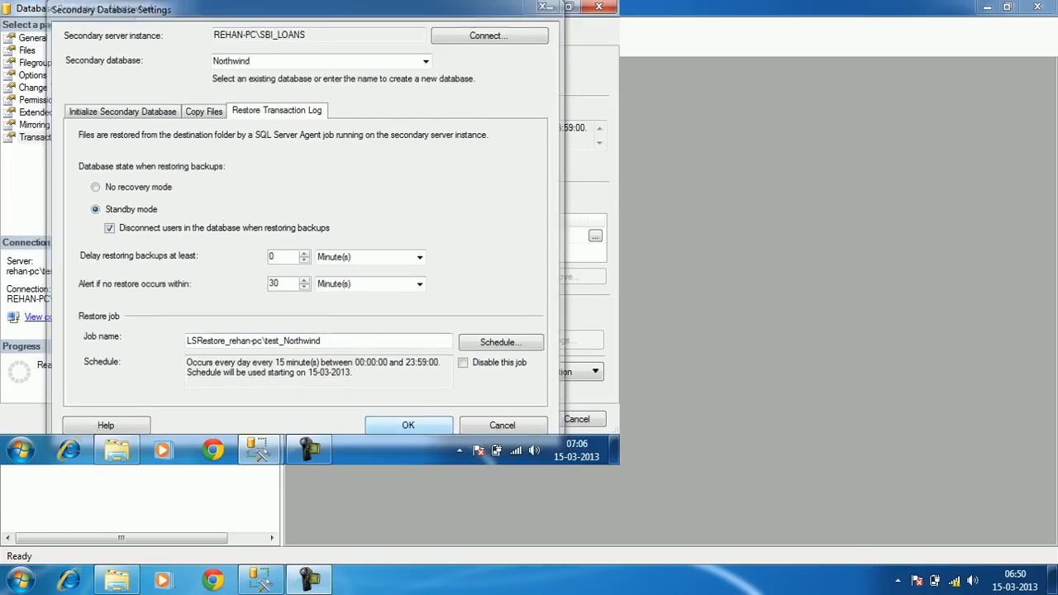
left_click(164, 317)
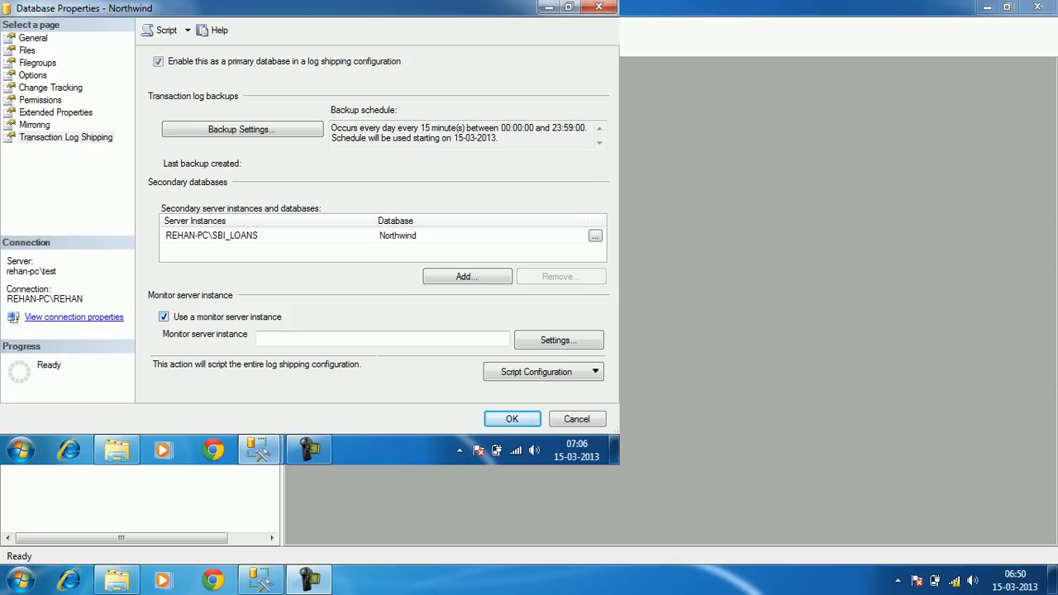
Disable the monitor server and script the log shipping configuration to Logshipping_Config.sql
left_click(163, 317)
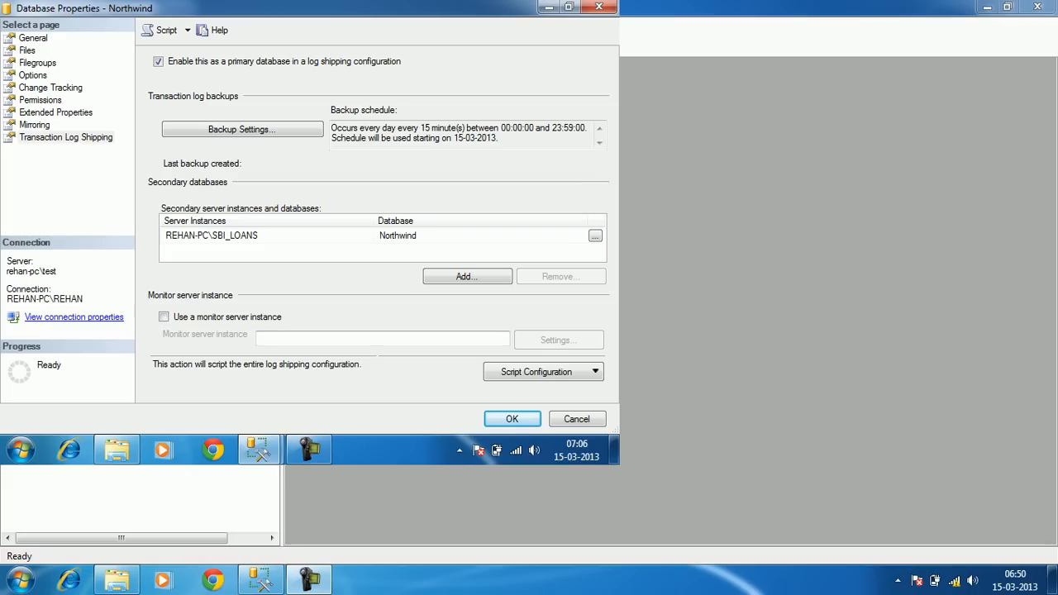
left_click(543, 372)
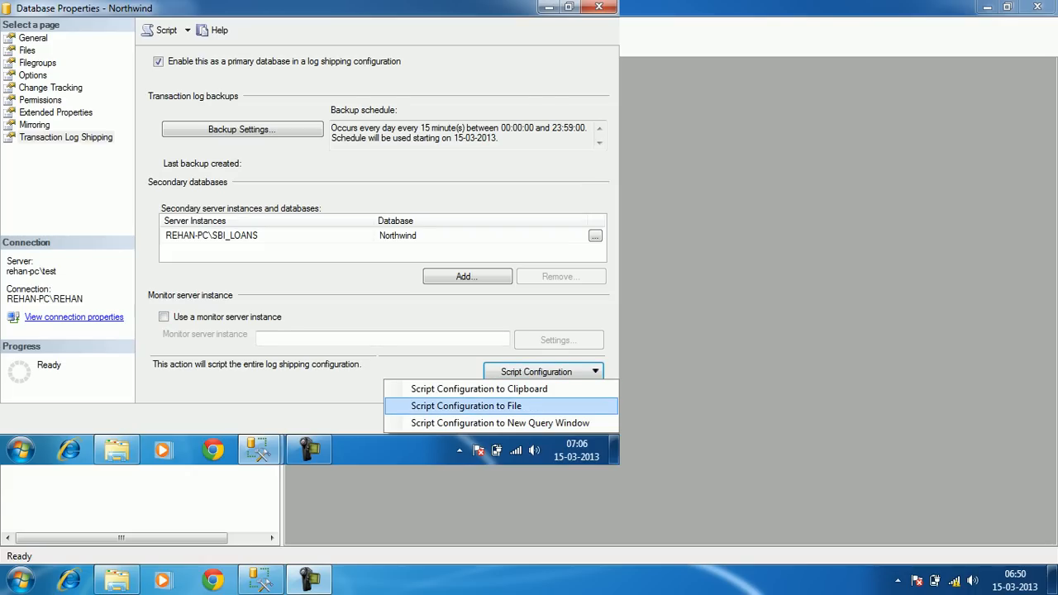
left_click(467, 406)
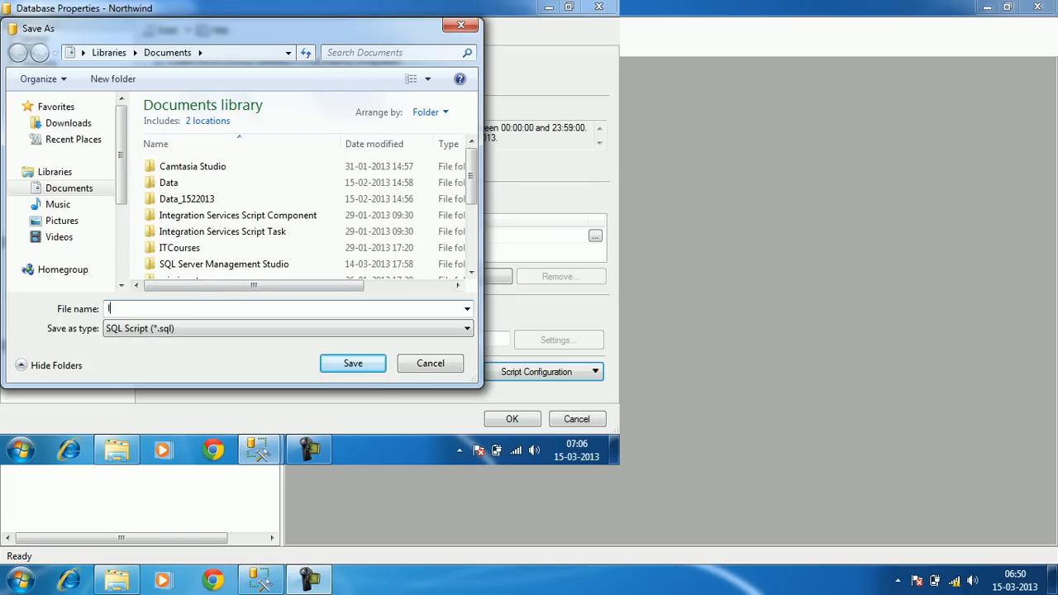
type("log")
key("Down")
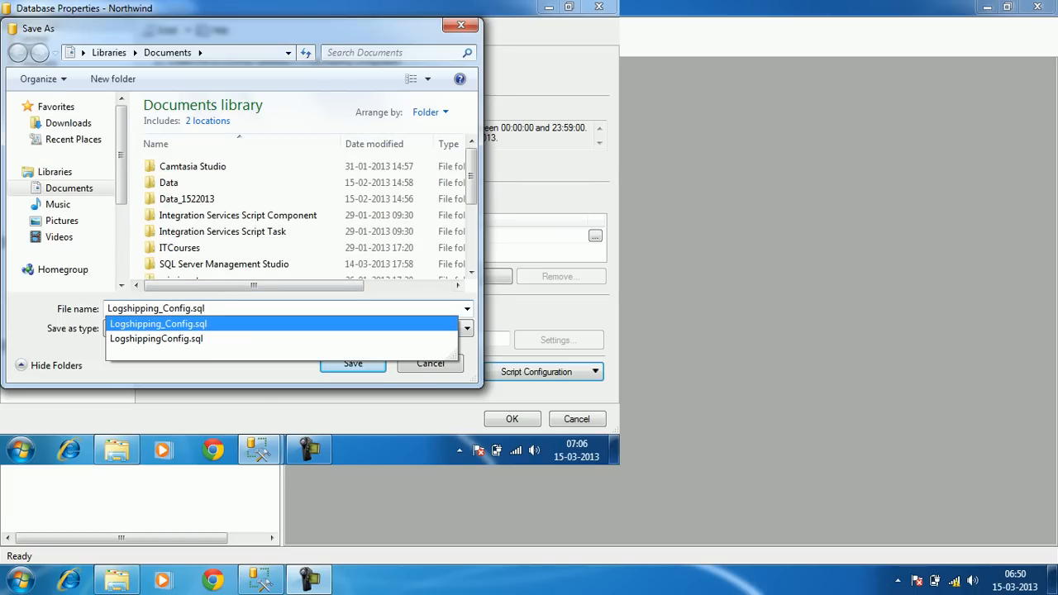
key("Return")
key("Return")
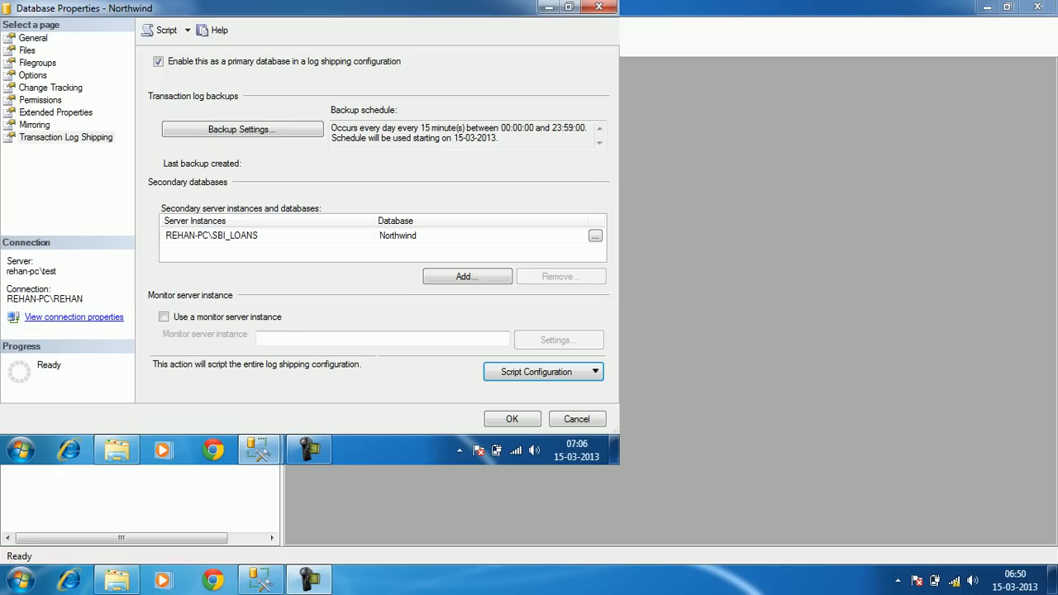
Apply the log shipping configuration and expand SBI_LOANS databases to find the standby Northwind
left_click(512, 419)
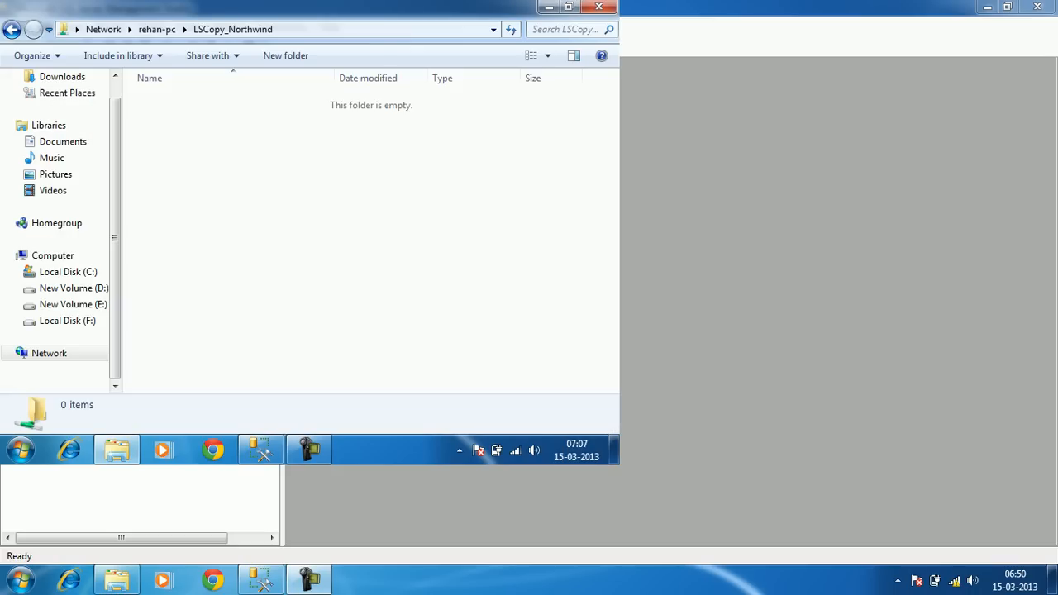
left_click(261, 451)
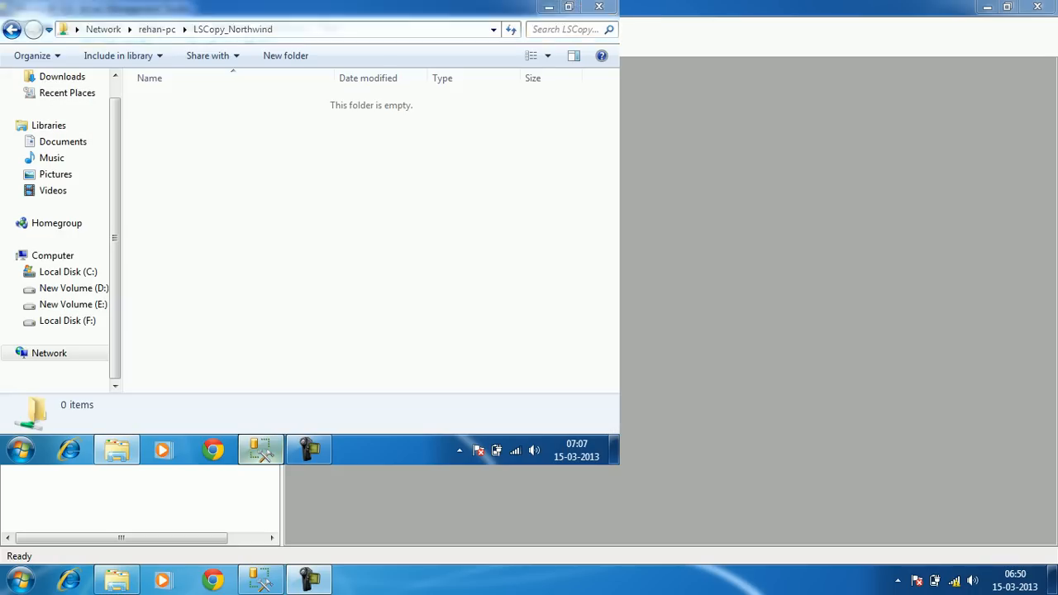
left_click(25, 211)
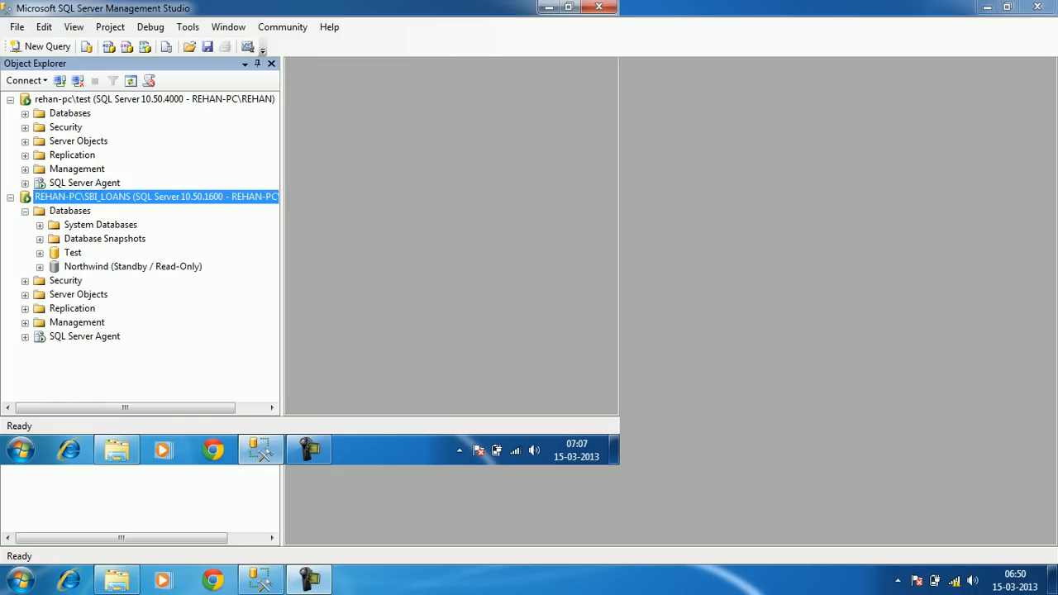
Select the standby Northwind, then inspect the LSBackup_Northwind job under the test server's Agent jobs
left_click(132, 267)
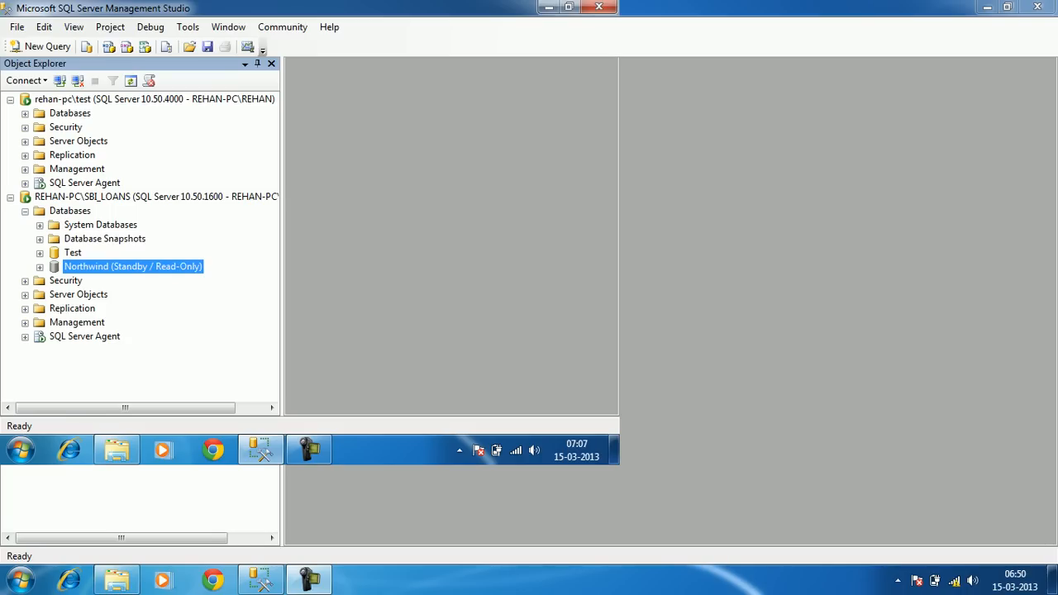
left_click(25, 212)
left_click(25, 183)
left_click(40, 197)
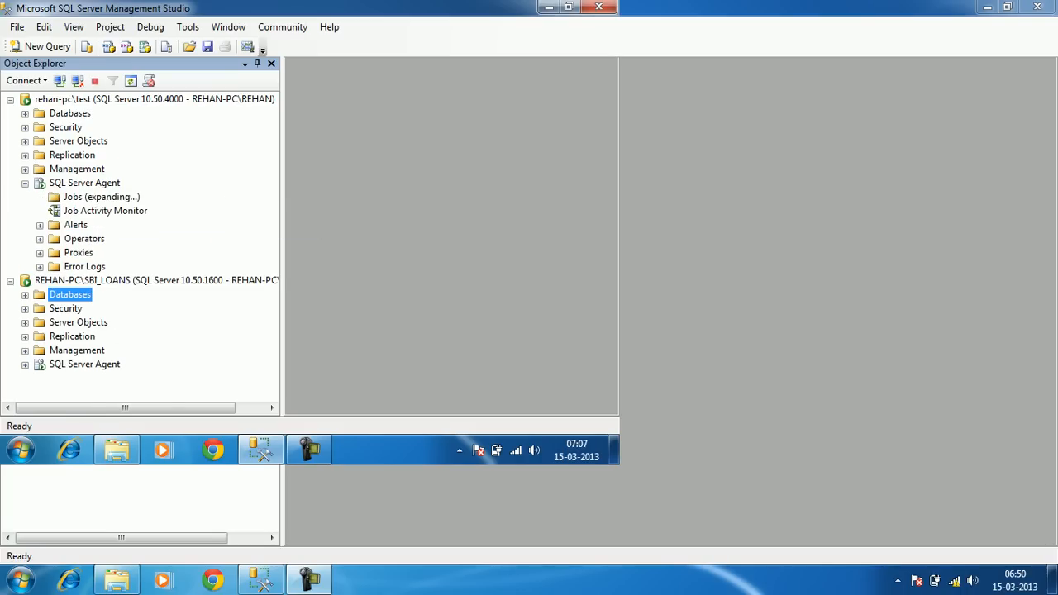
left_click(73, 183)
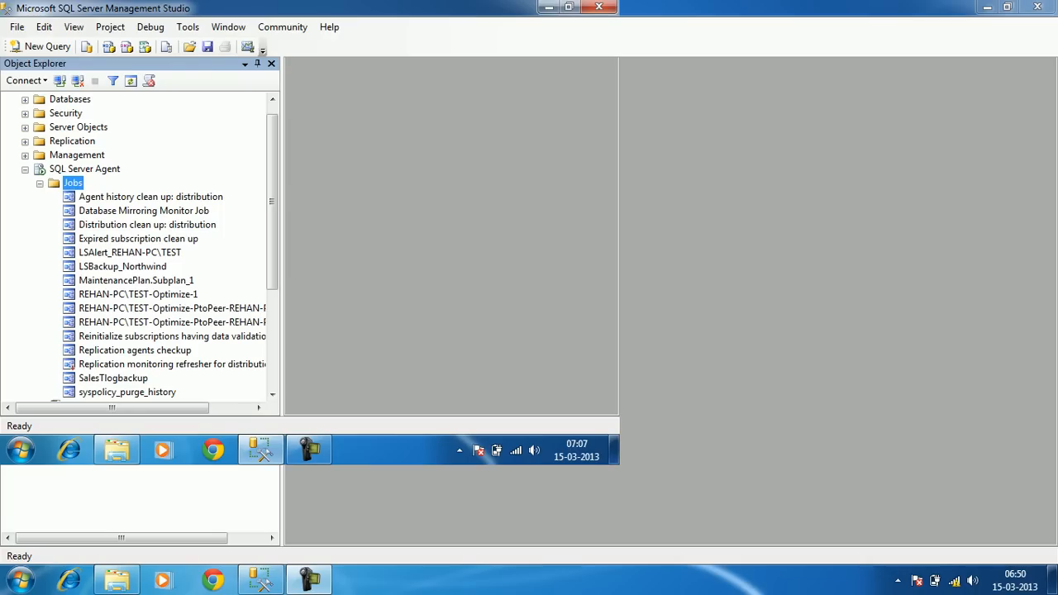
left_click(123, 266)
scroll(213, 165, "down", 4)
scroll(213, 165, "up", 2)
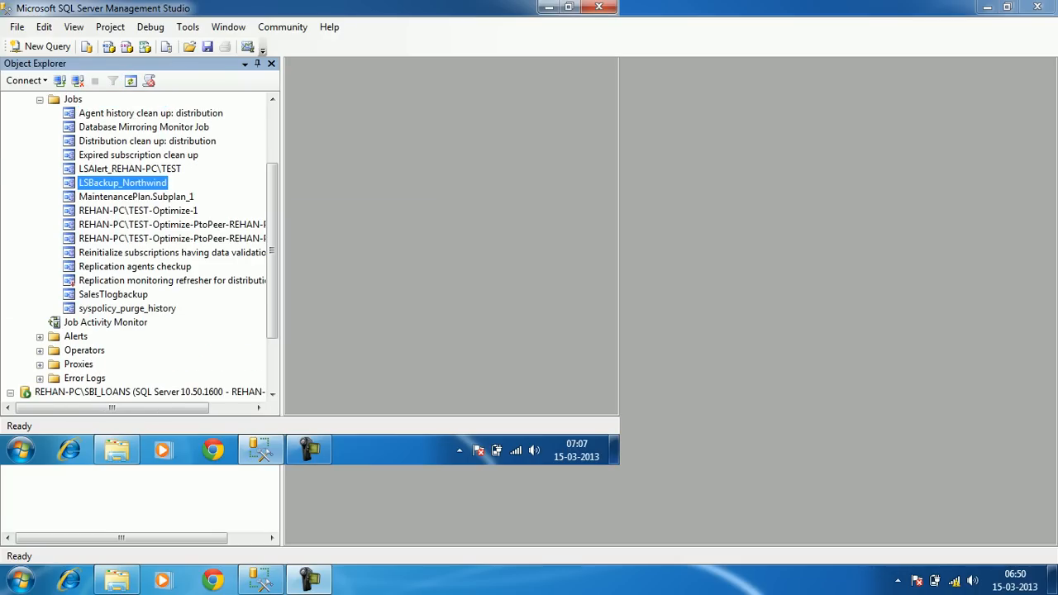
scroll(136, 248, "up", 2)
left_click(25, 169)
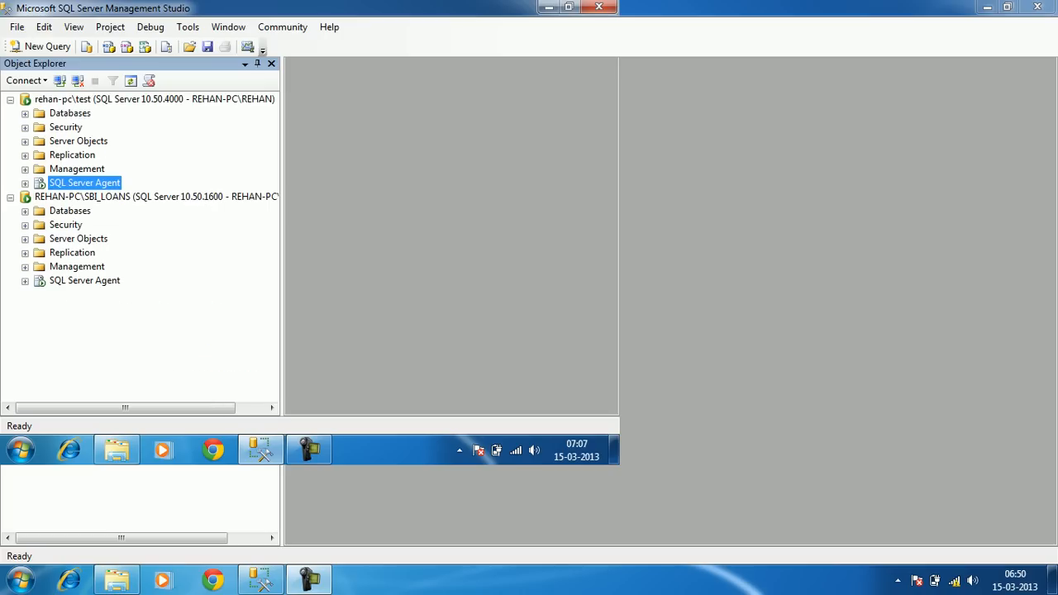
Inspect the LSCopy and LSRestore Northwind jobs on SBI_LOANS, then expand the test server's databases
left_click(24, 281)
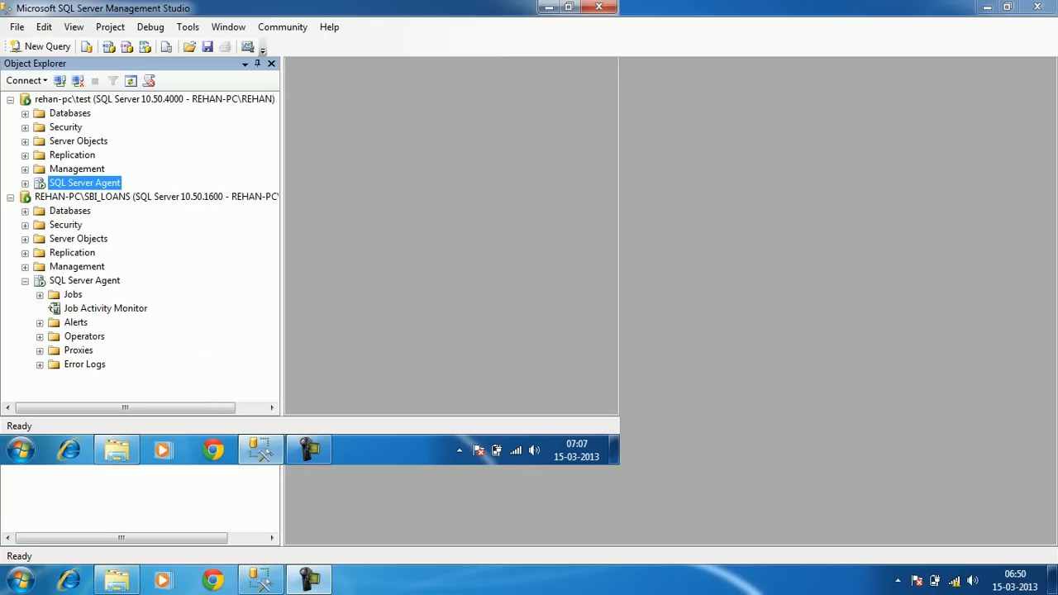
left_click(40, 295)
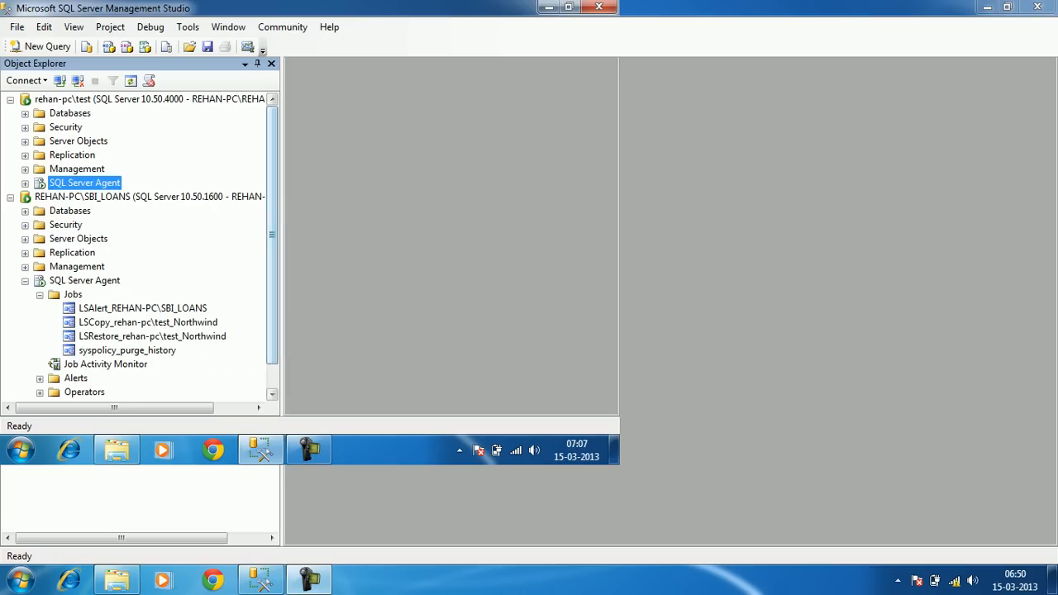
left_click_drag(272, 281, 271, 306)
left_click(148, 294)
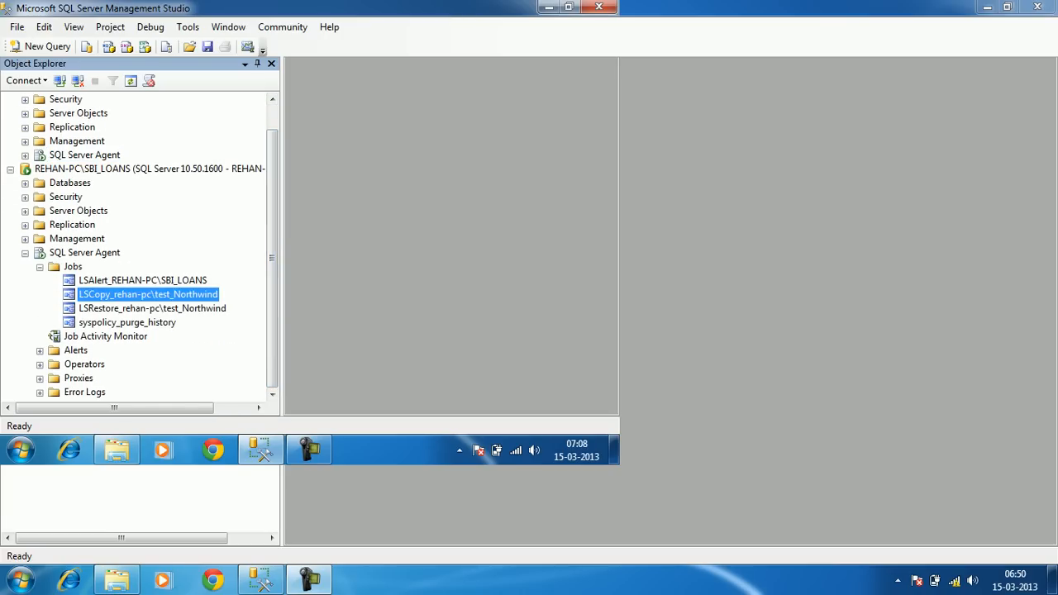
left_click(153, 309)
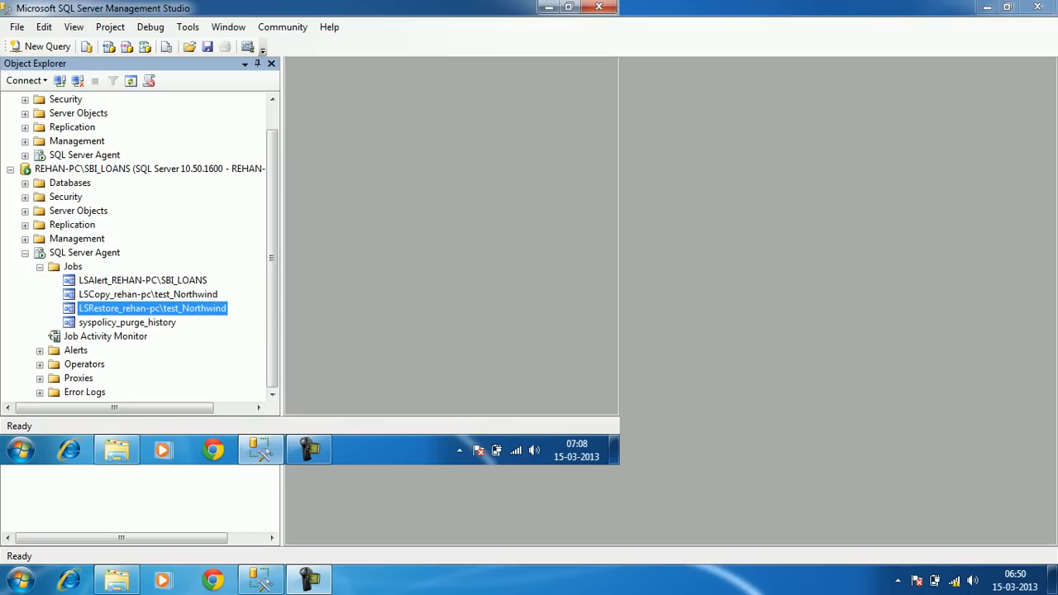
key("F2")
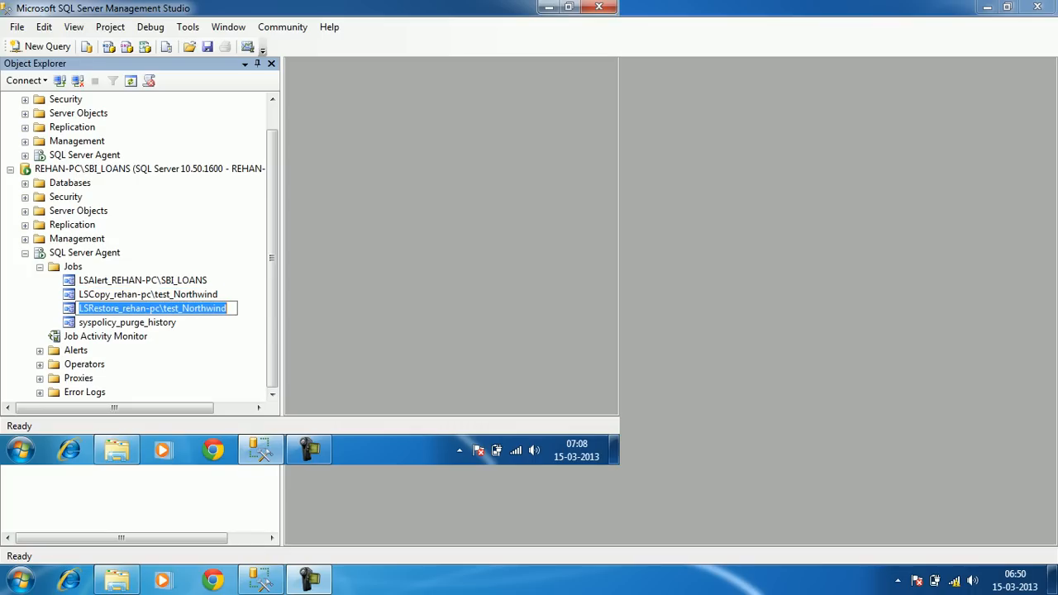
left_click(149, 295)
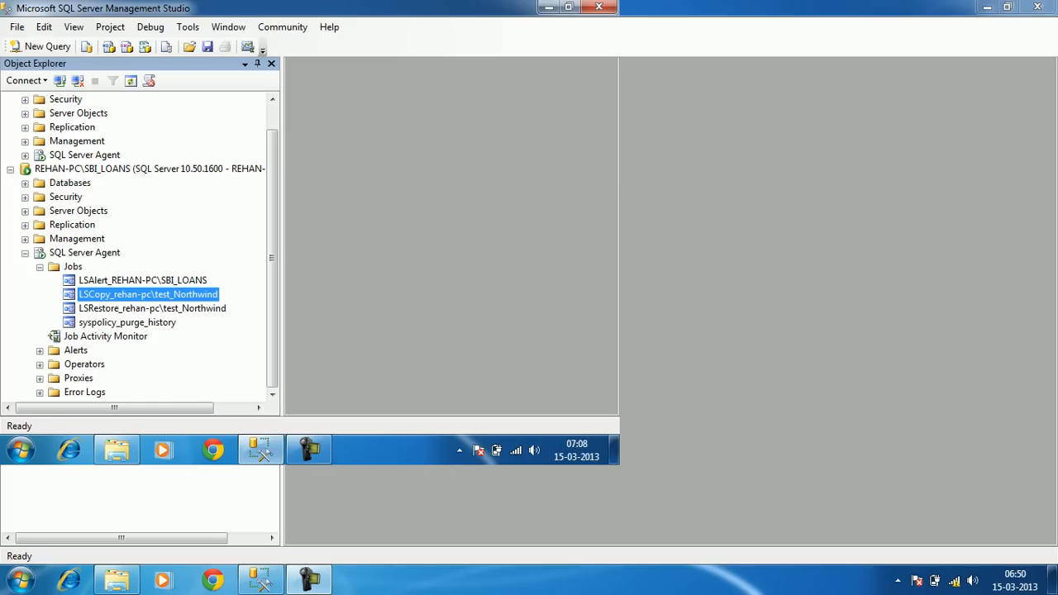
left_click(24, 253)
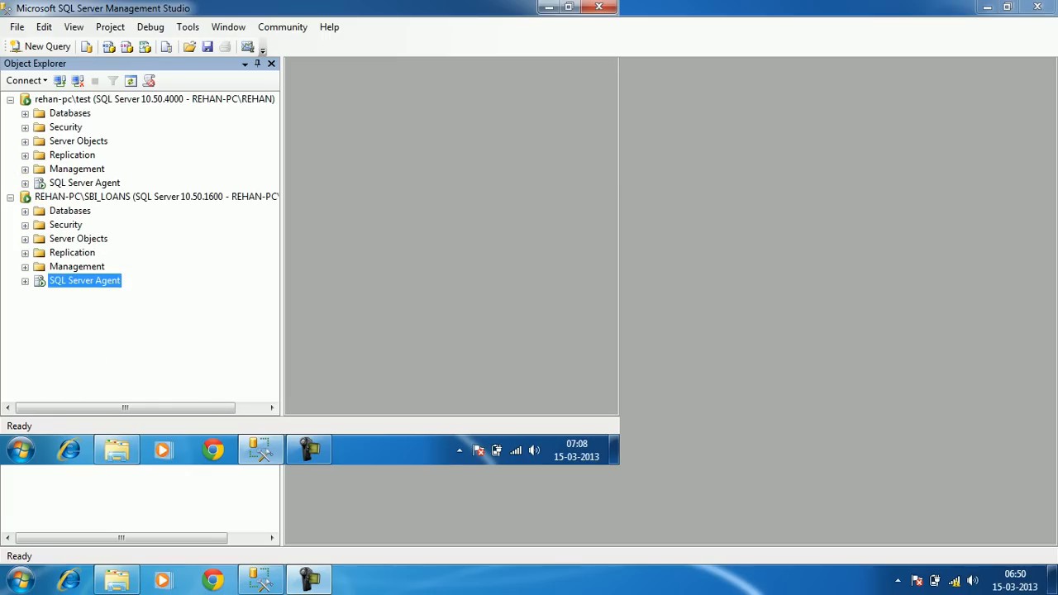
left_click(25, 114)
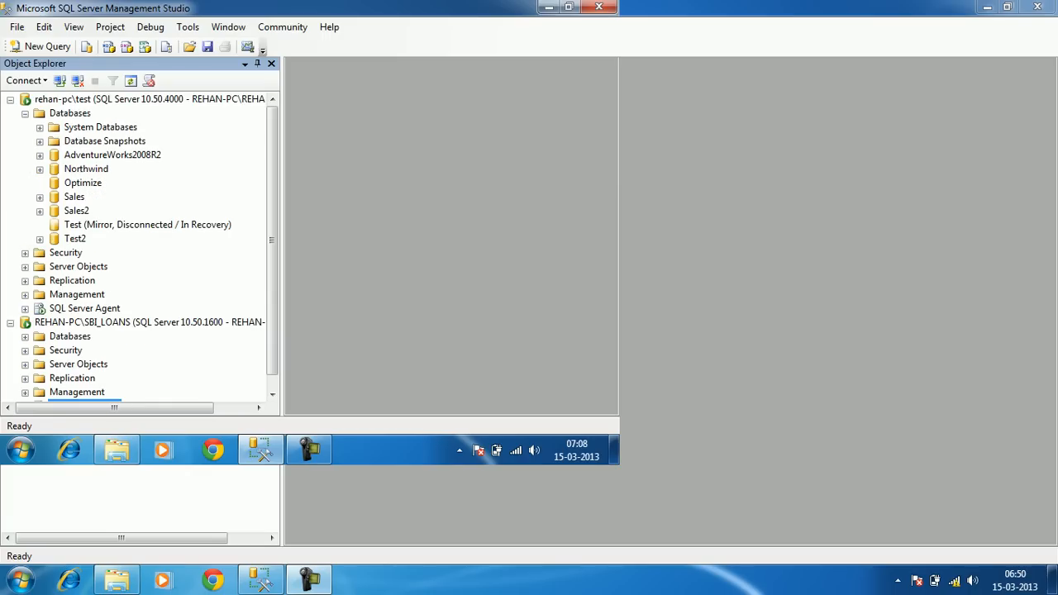
Open Northwind's dbo.book table on rehan-pc\test with Edit Top 200 Rows
double_click(86, 169)
double_click(92, 196)
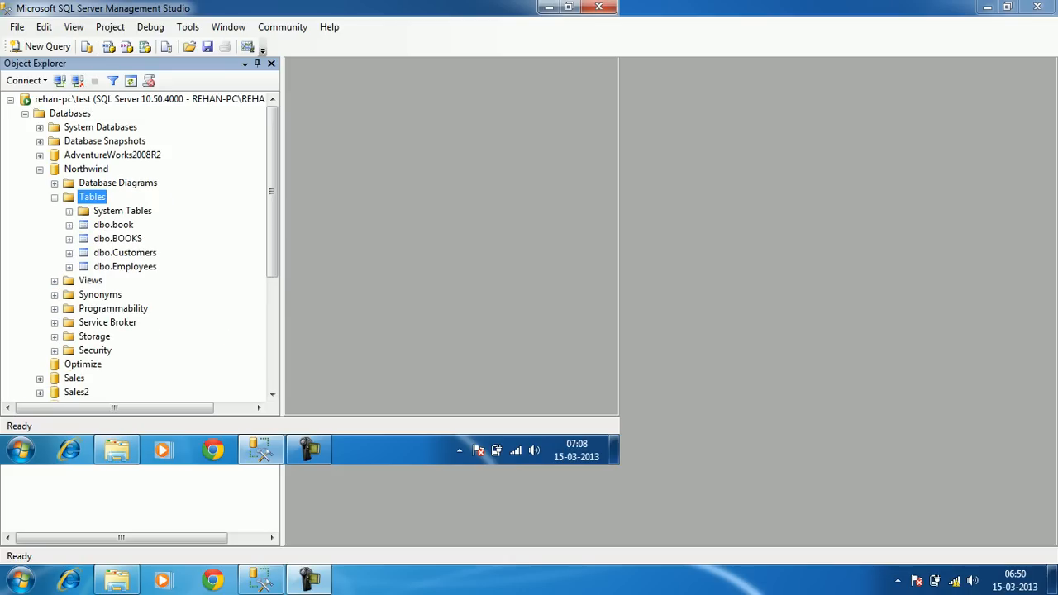
left_click(114, 225)
right_click(130, 225)
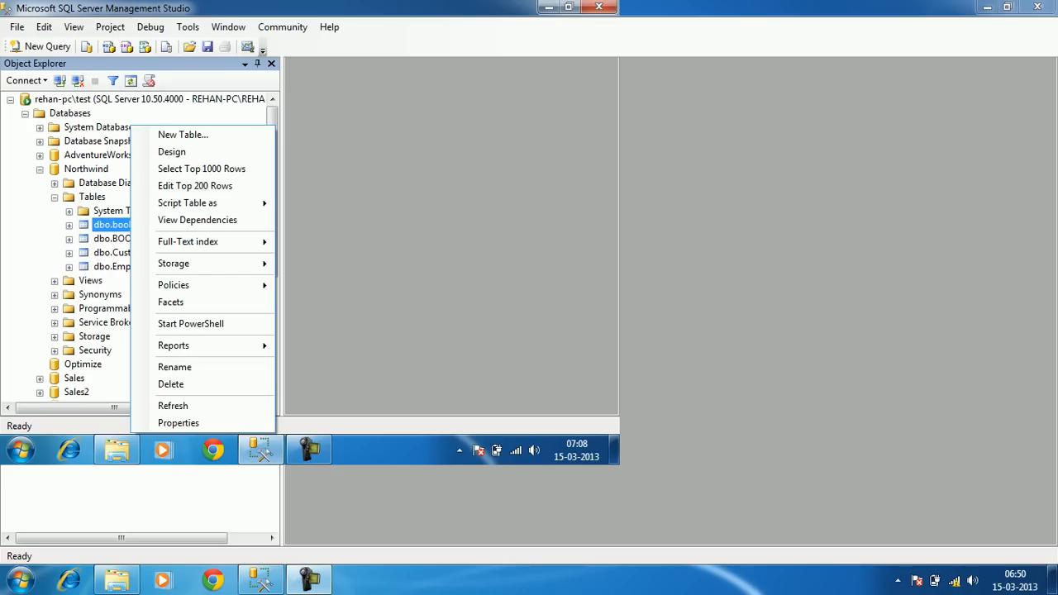
left_click(195, 186)
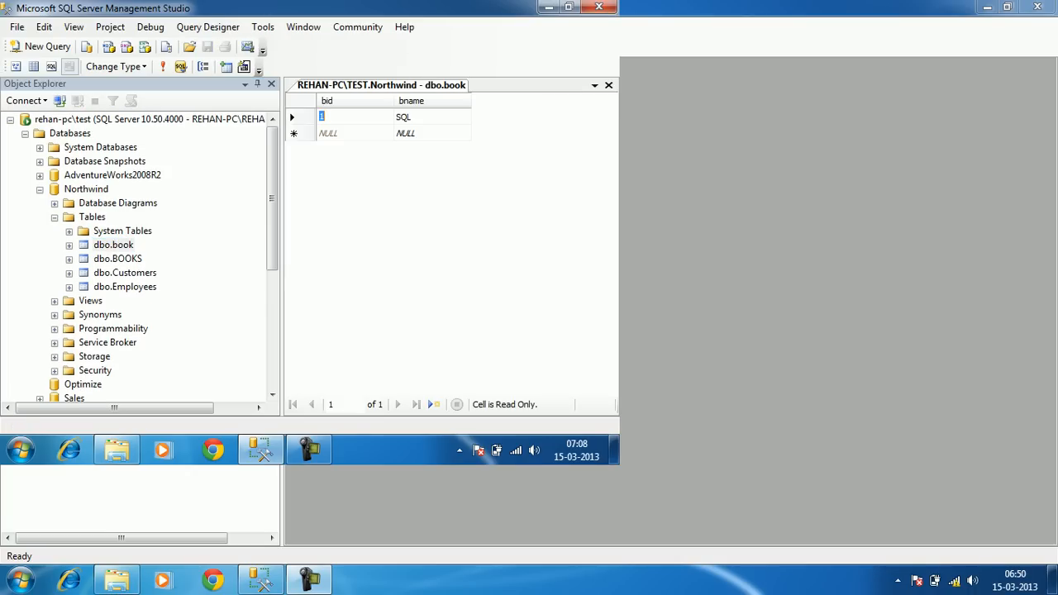
Enter 'SQL Server' as the bname of the new row, commit it, and close the table
left_click(257, 84)
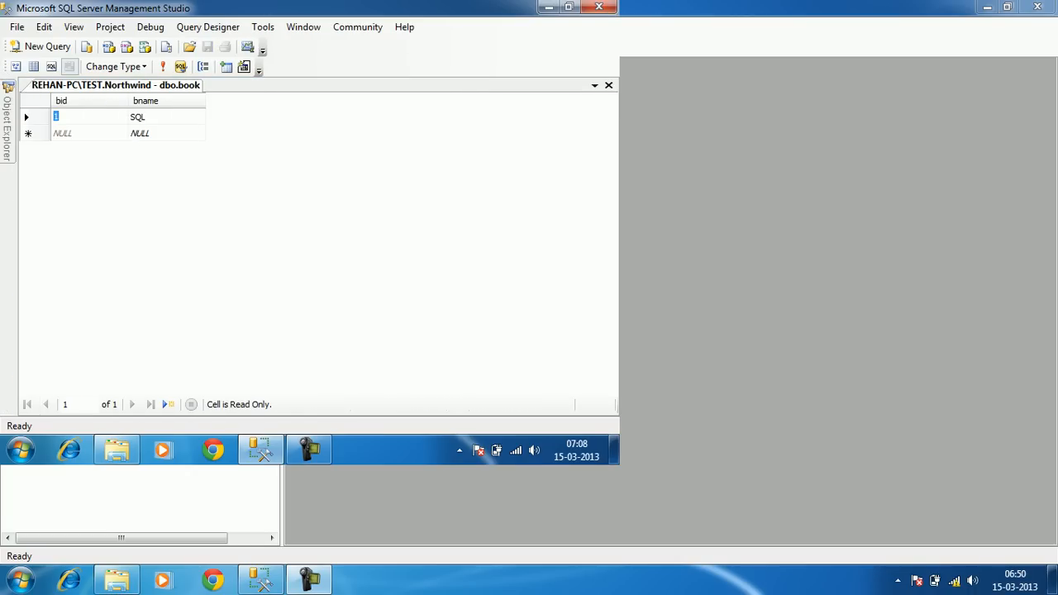
left_click(62, 133)
left_click(141, 133)
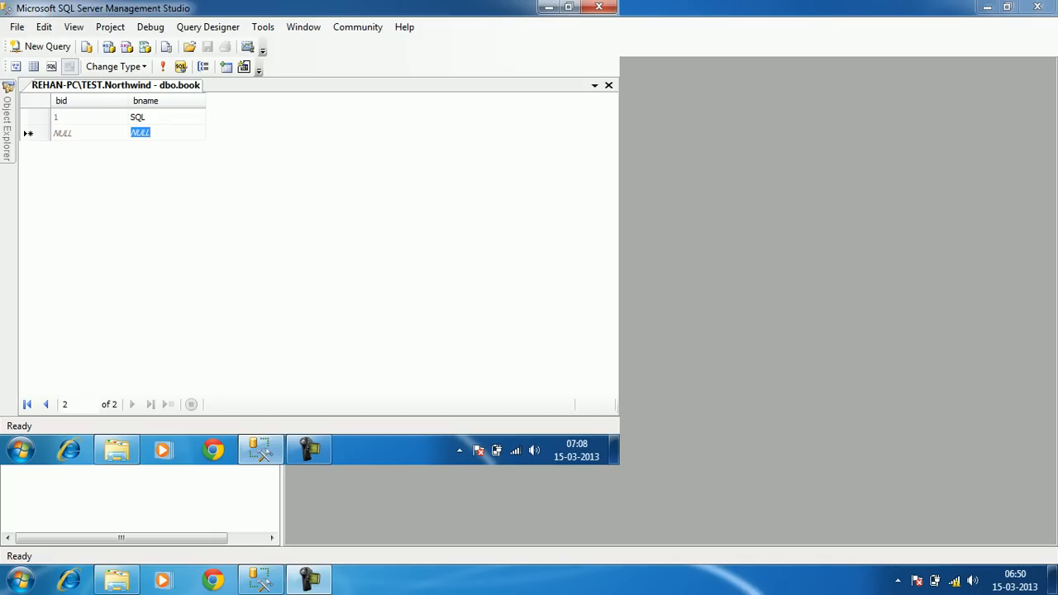
type("SQ")
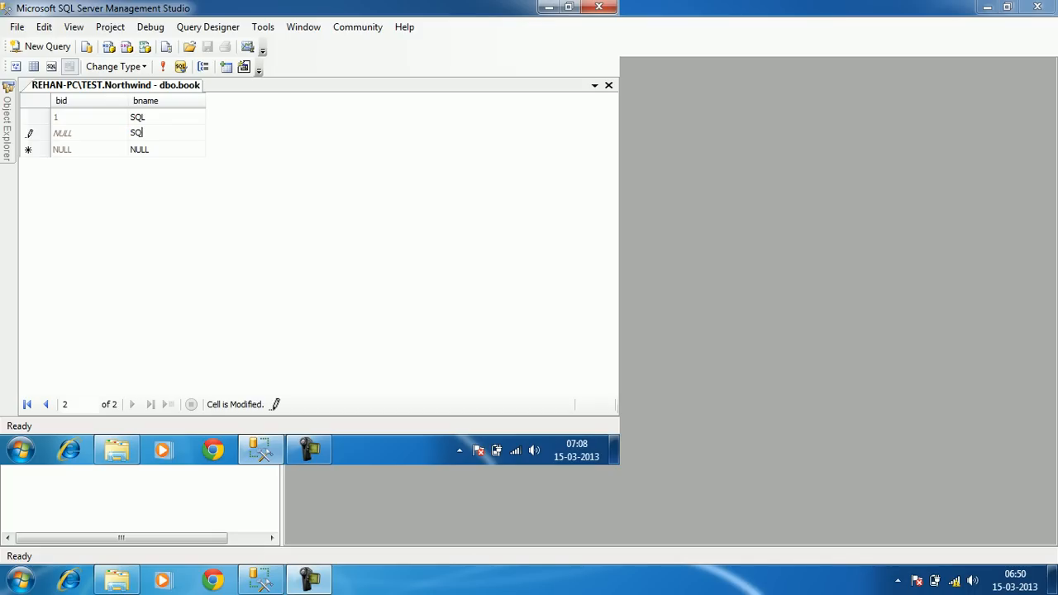
type("L Server")
key("BackSpace")
key("BackSpace")
key("BackSpace")
key("BackSpace")
key("BackSpace")
key("BackSpace")
key("BackSpace")
key("BackSpace")
key("BackSpace")
key("BackSpace")
key("Return")
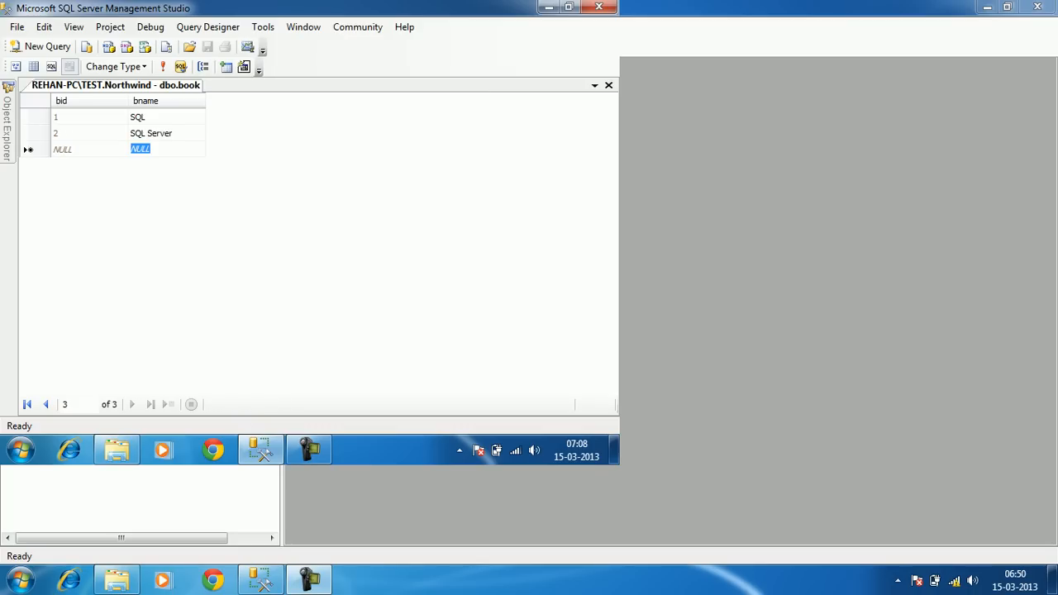
left_click(608, 85)
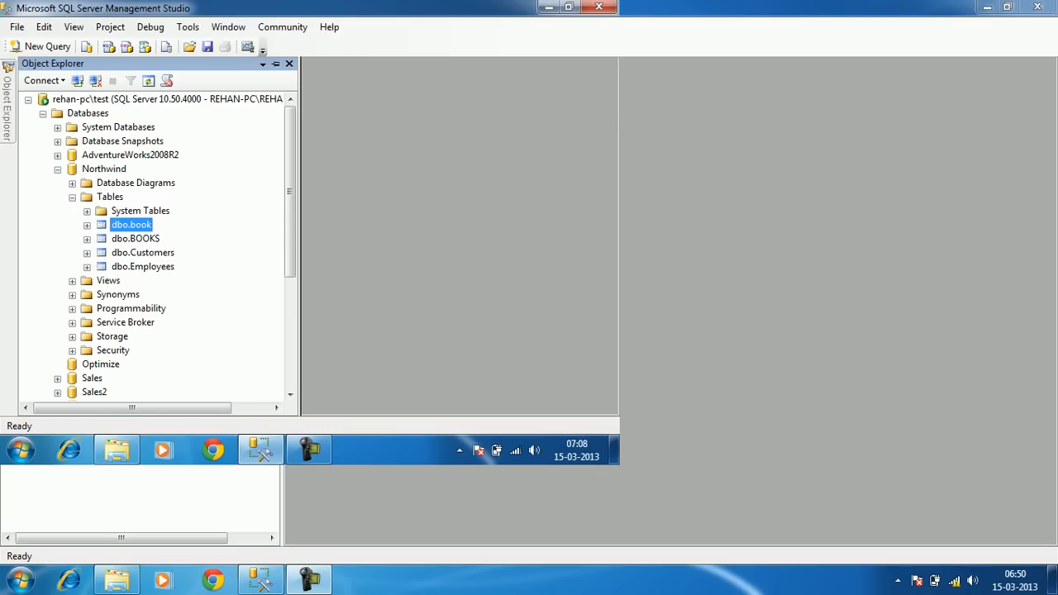
left_click(42, 114)
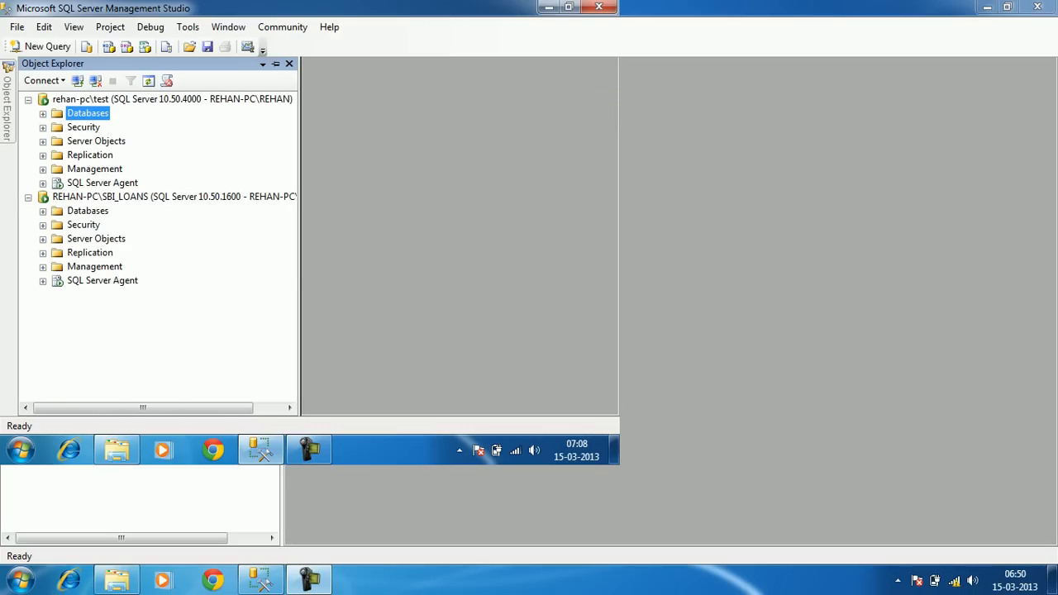
Start a new login with SQL Server authentication, its name and password, without password policy enforcement
left_click(43, 127)
left_click(95, 141)
right_click(83, 143)
left_click(133, 150)
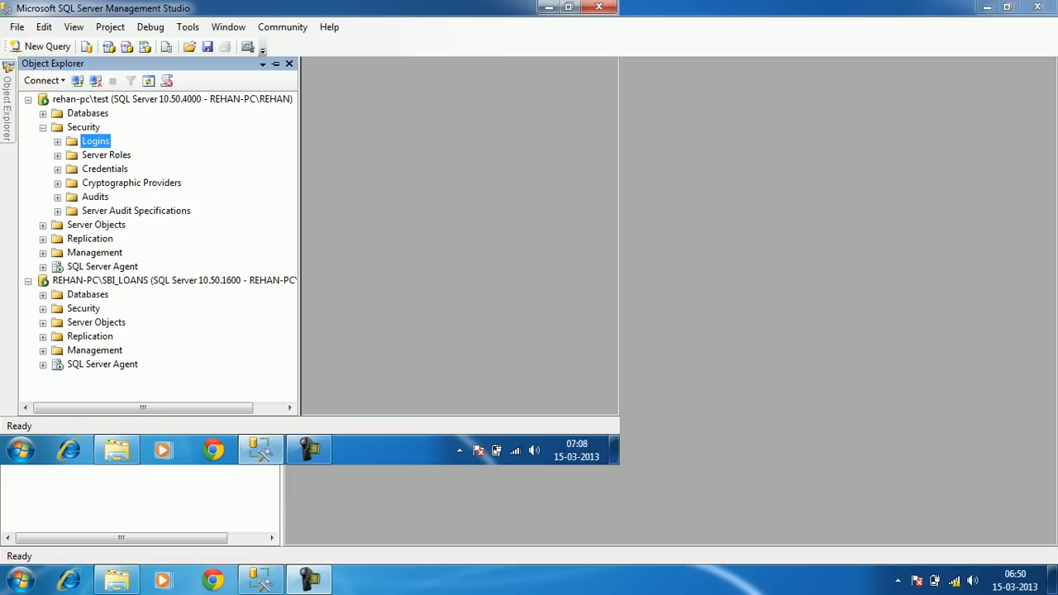
type("Manoj")
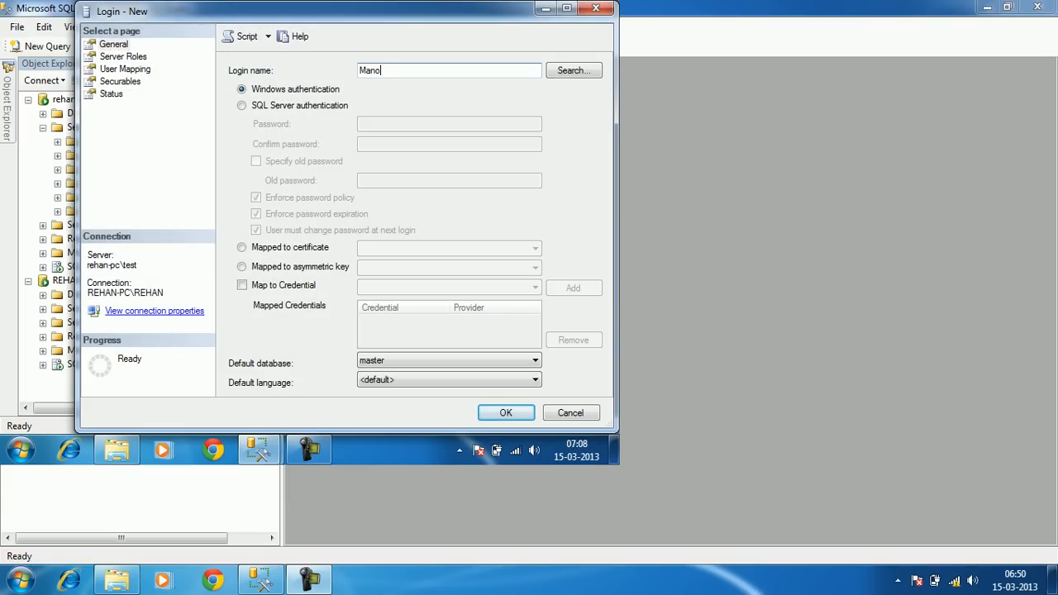
key("Tab")
key("Tab")
key("Down")
key("Tab")
type("123")
key("Tab")
type("123")
key("Tab")
left_click(256, 198)
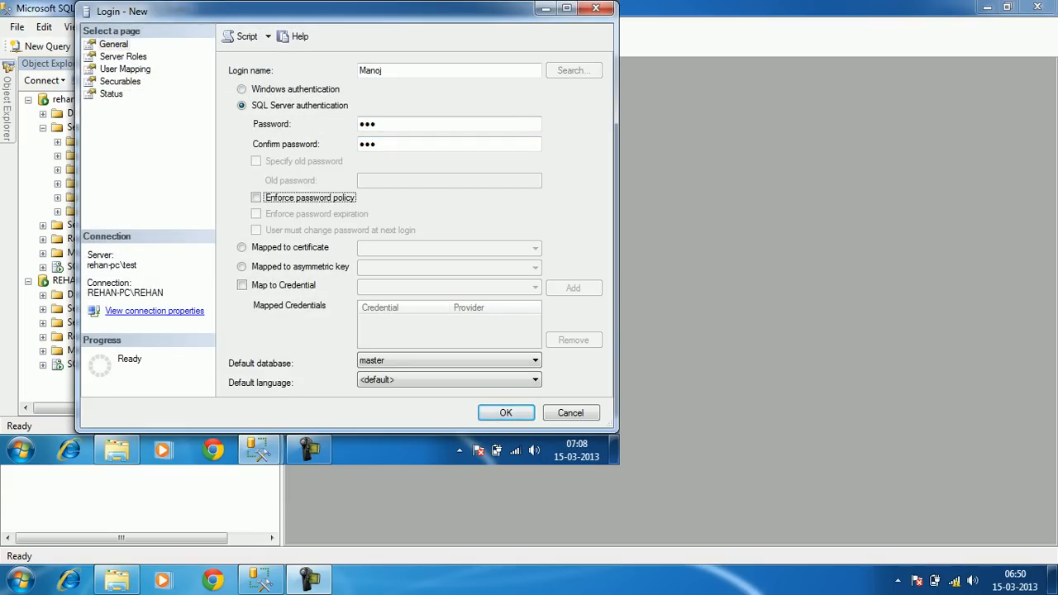
Map the new login as a user in the Northwind database and create it
left_click(123, 57)
left_click(124, 70)
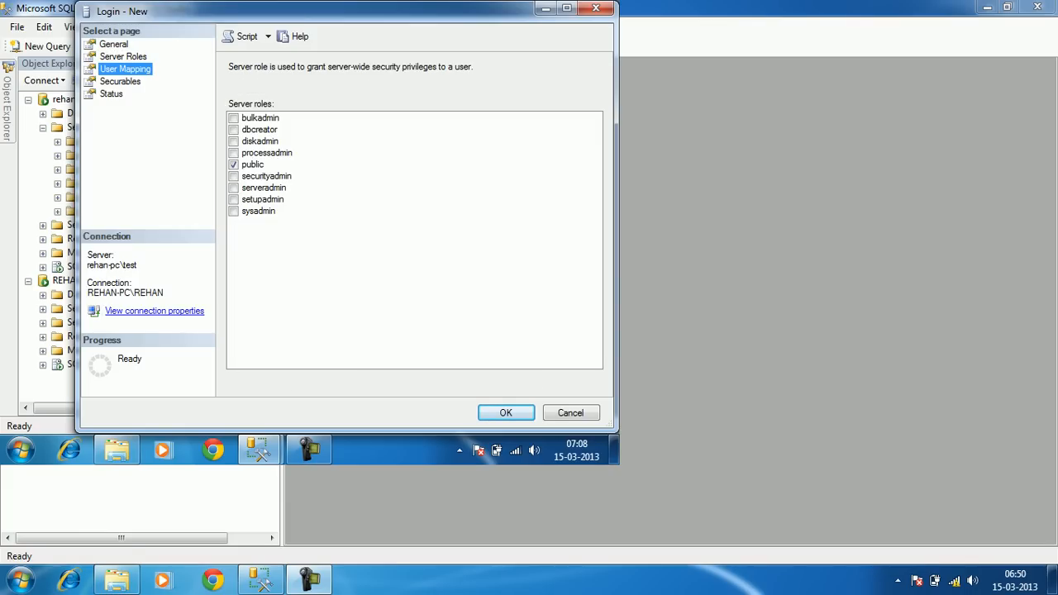
key("Return")
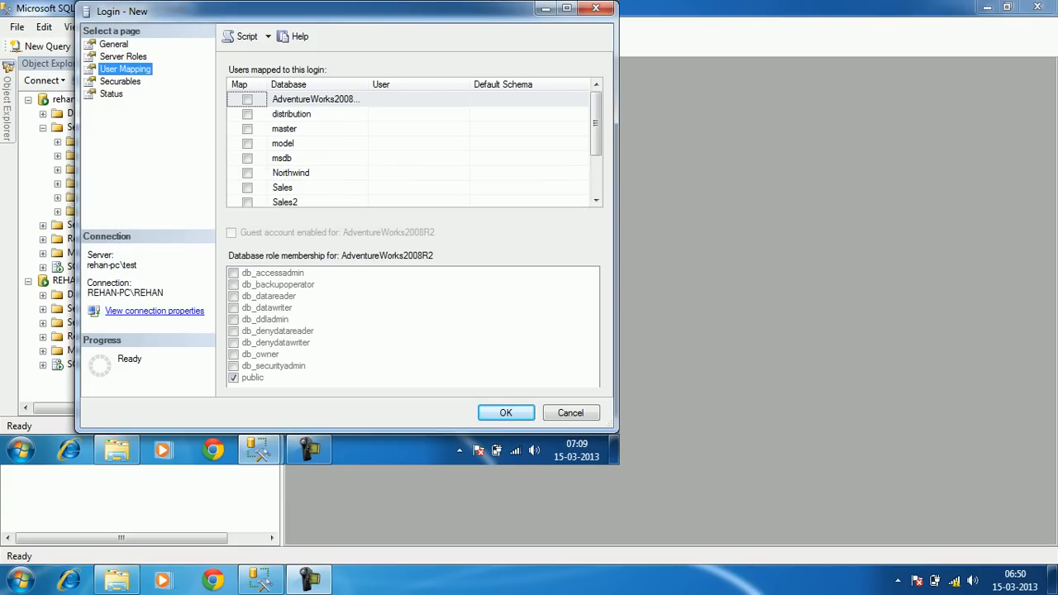
left_click(247, 173)
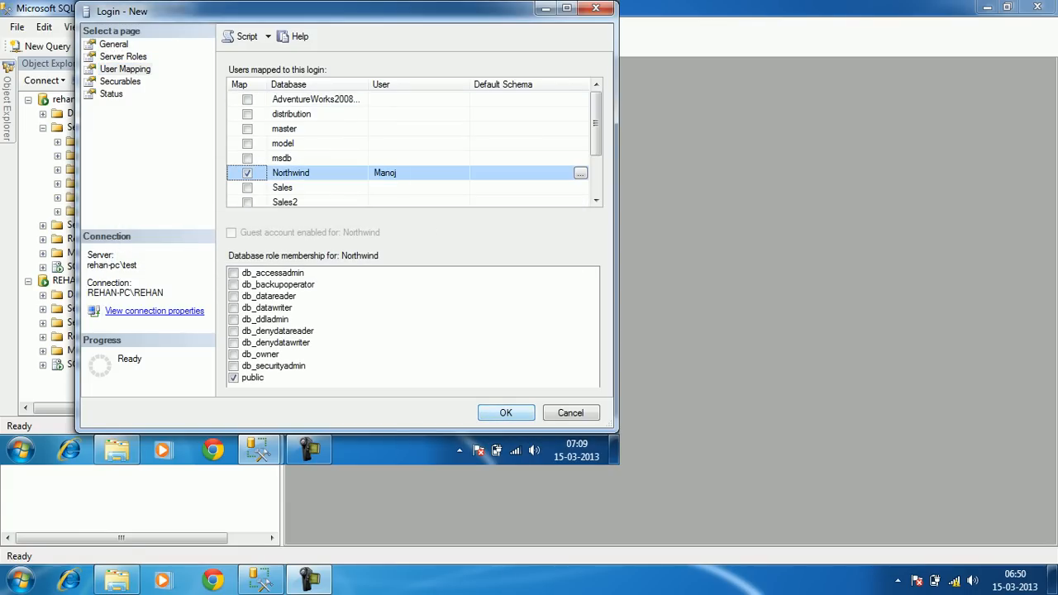
key("Return")
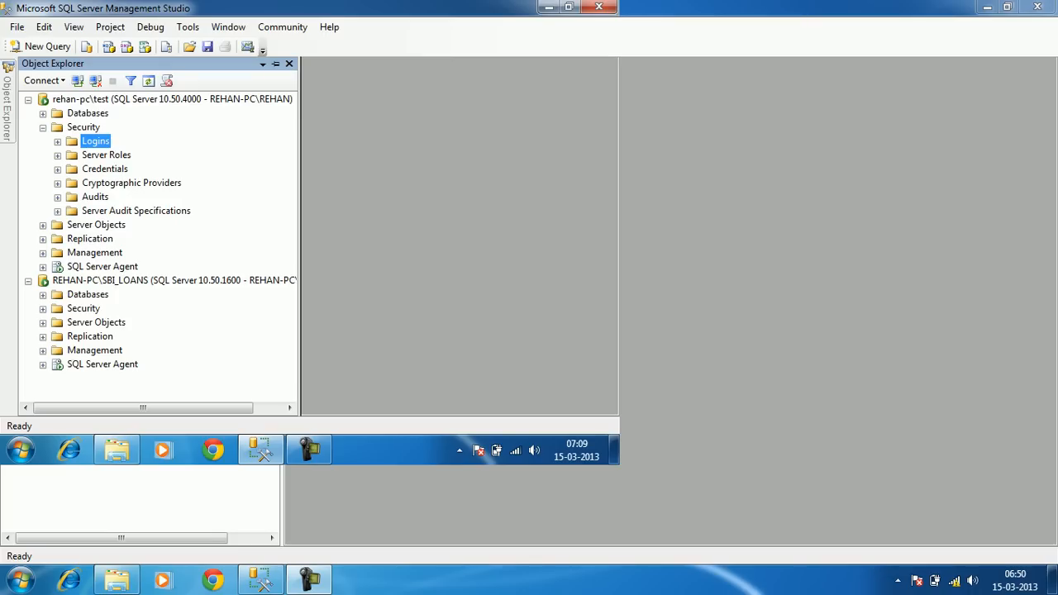
key("Left")
key("Left")
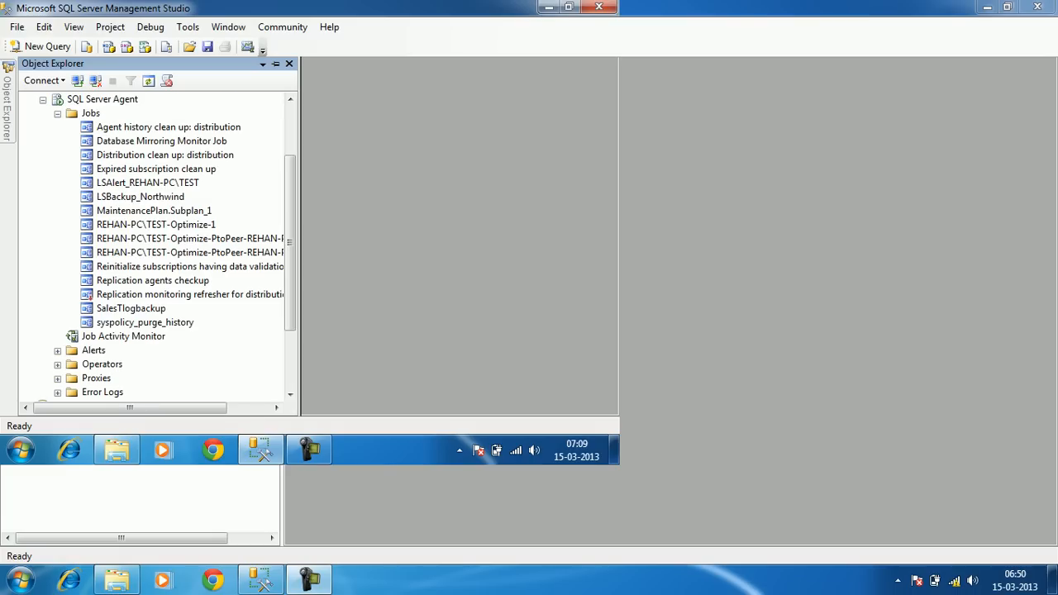
Run the LSBackup_Northwind job with Start Job at Step
right_click(136, 196)
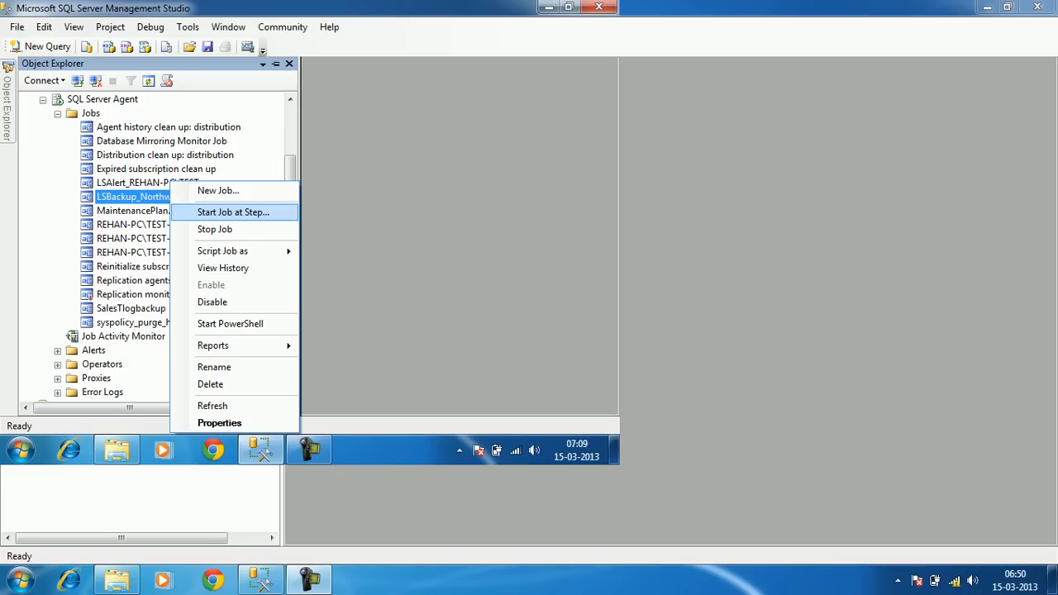
left_click(233, 212)
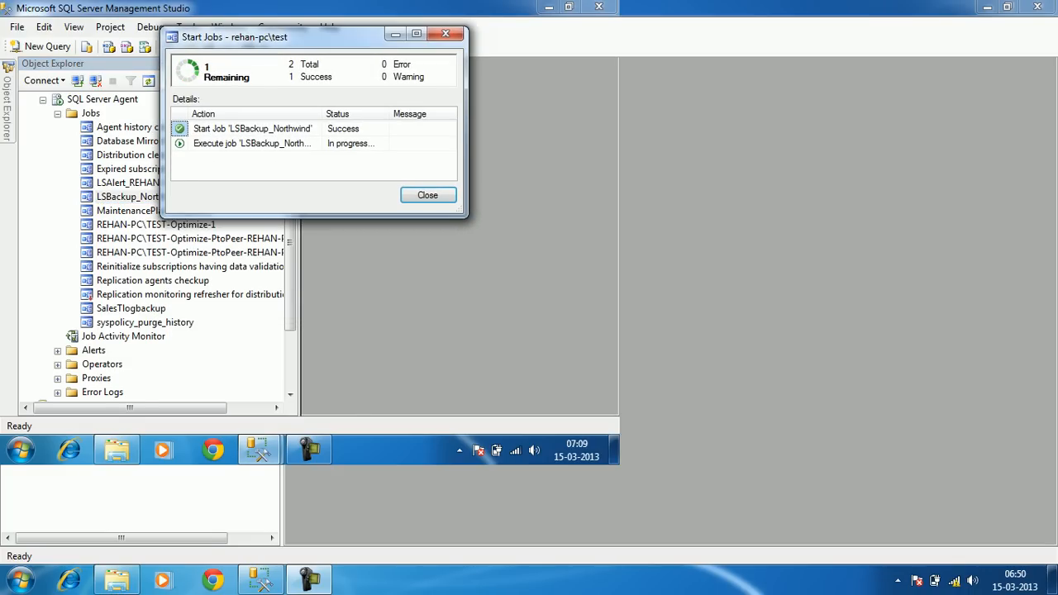
left_click(117, 450)
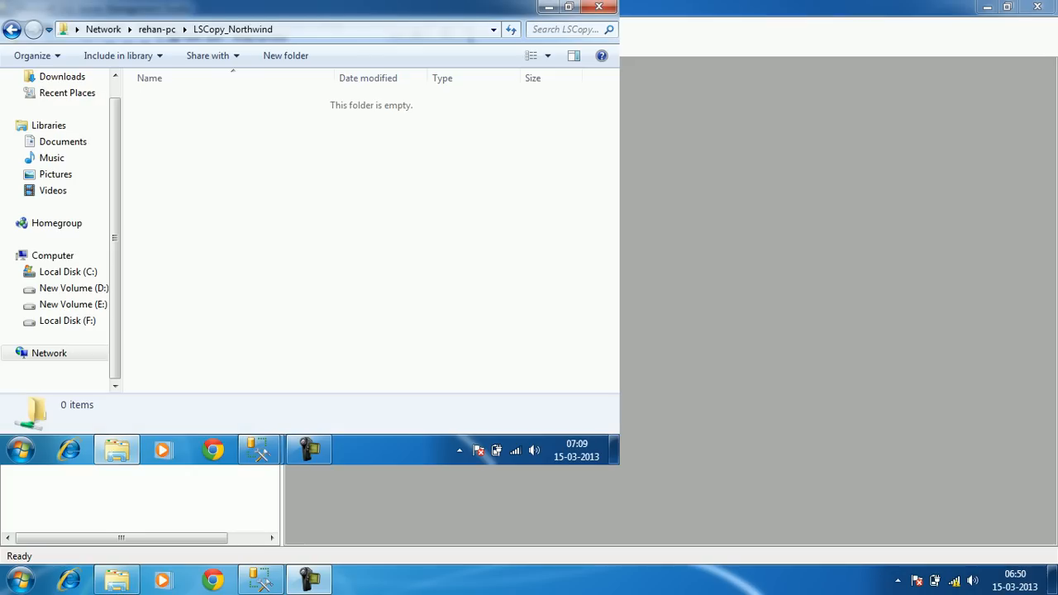
Check Northwind_20130315013944.trn beside Northwind.bak in LSBackup_Northwind, then close the finished job report
left_click(156, 29)
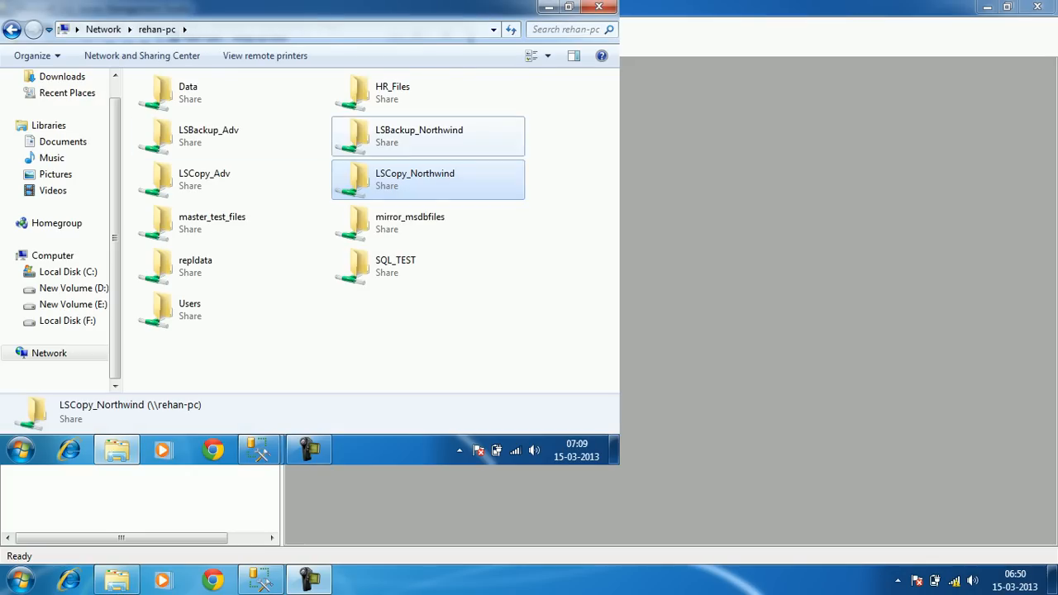
double_click(388, 130)
left_click(166, 116)
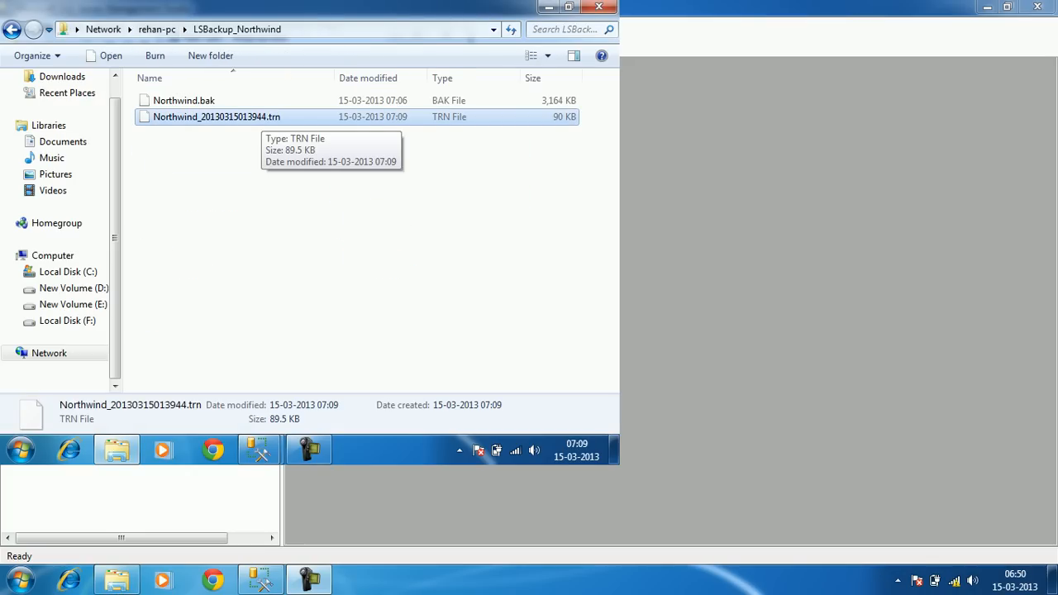
left_click(261, 450)
left_click(347, 356)
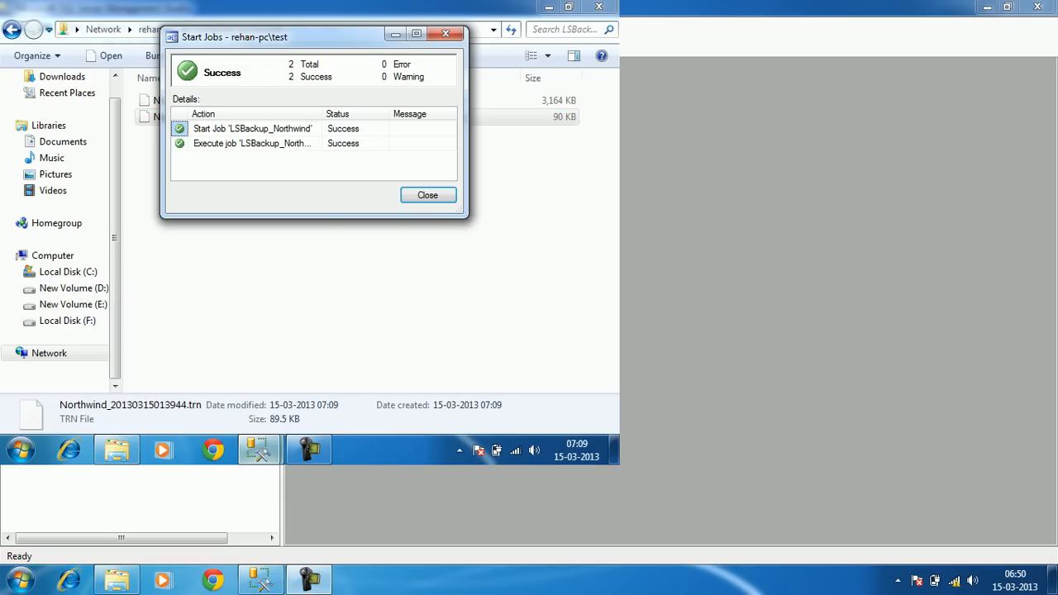
left_click(428, 195)
left_click(261, 451)
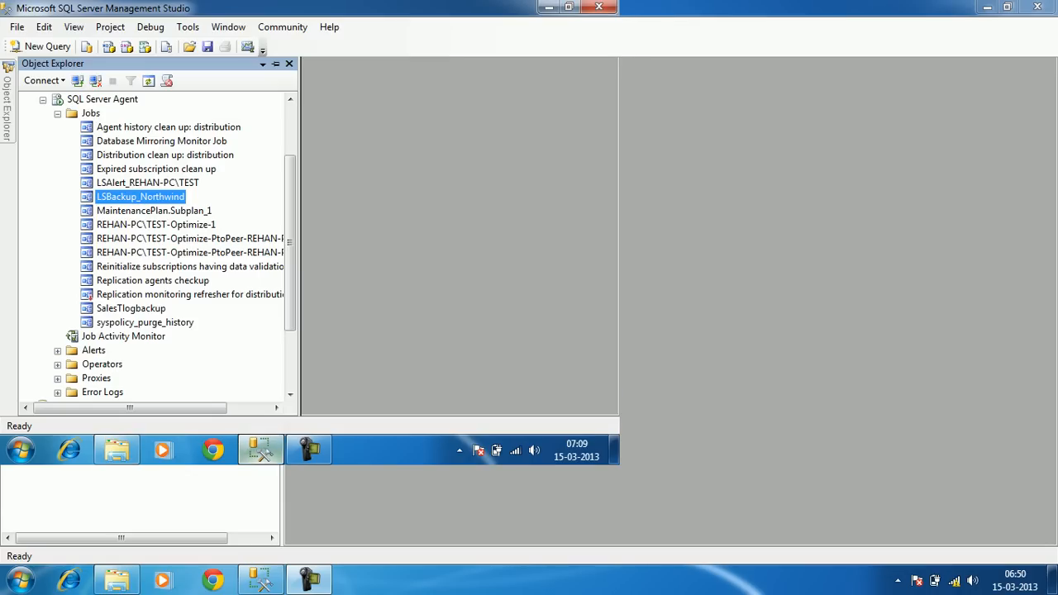
left_click(43, 99)
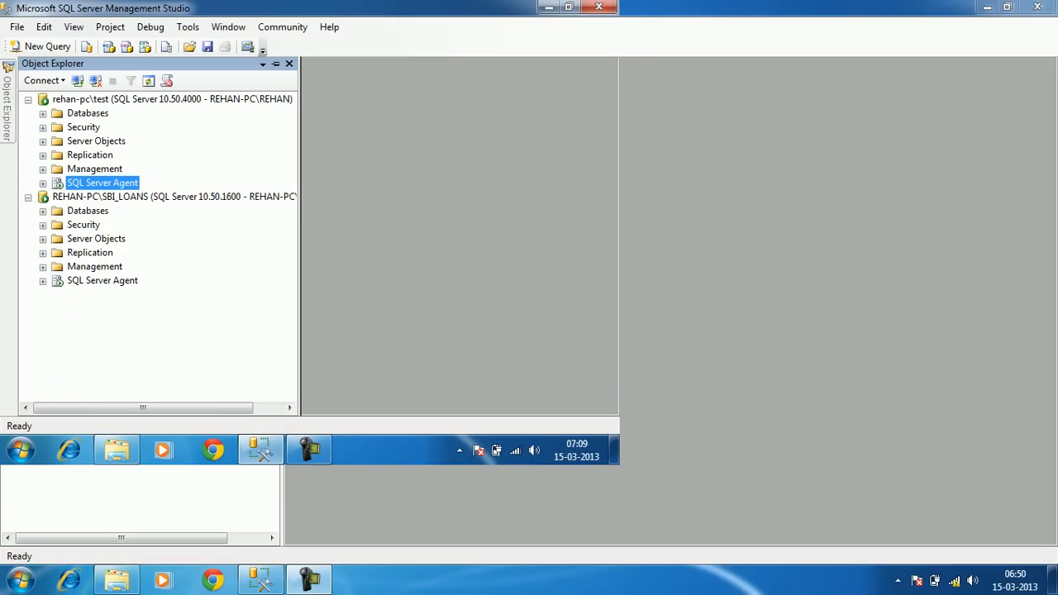
Run the LSCopy job on SBI_LOANS and verify the Northwind .trn file arrived in LSCopy_Northwind
left_click(43, 280)
right_click(231, 294)
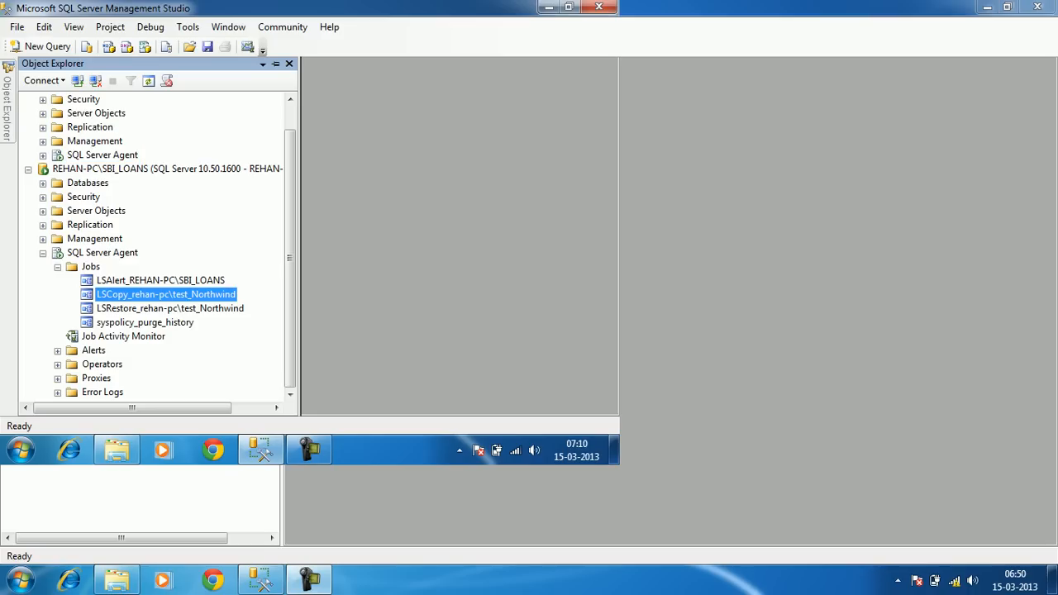
left_click(295, 211)
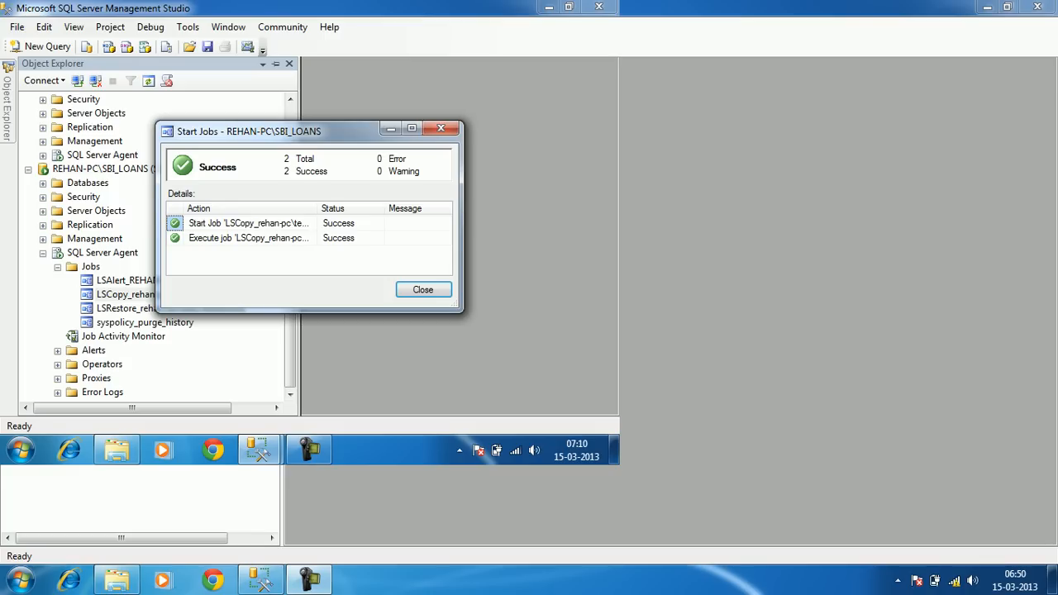
left_click(424, 289)
left_click(116, 449)
left_click(157, 29)
double_click(406, 177)
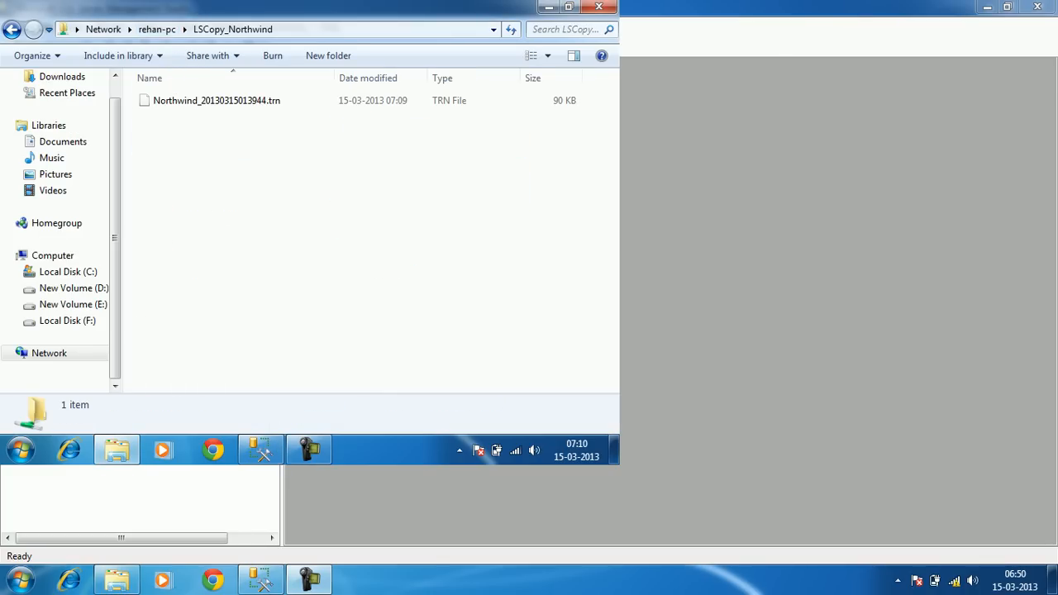
left_click(217, 101)
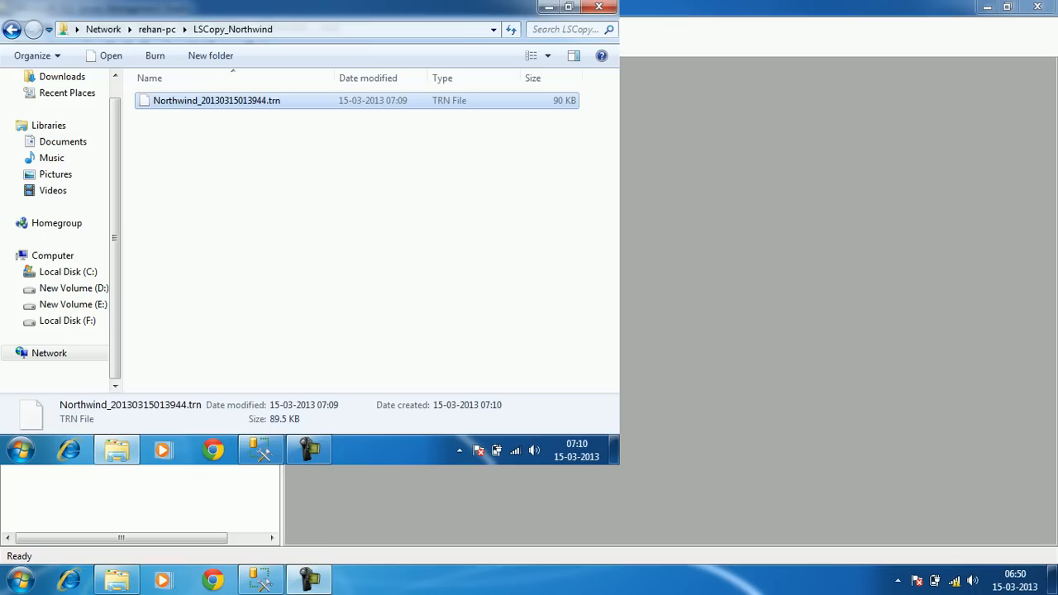
left_click(260, 450)
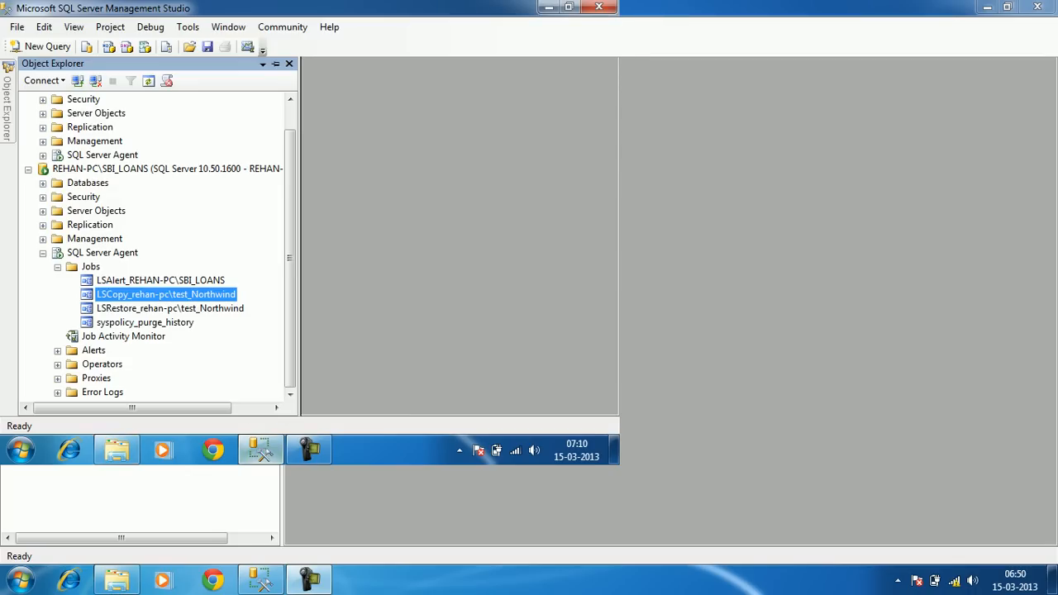
Run the LSRestore_rehan-pc\test_Northwind job on SBI_LOANS until it succeeds, then close its report
left_click(240, 309)
right_click(243, 308)
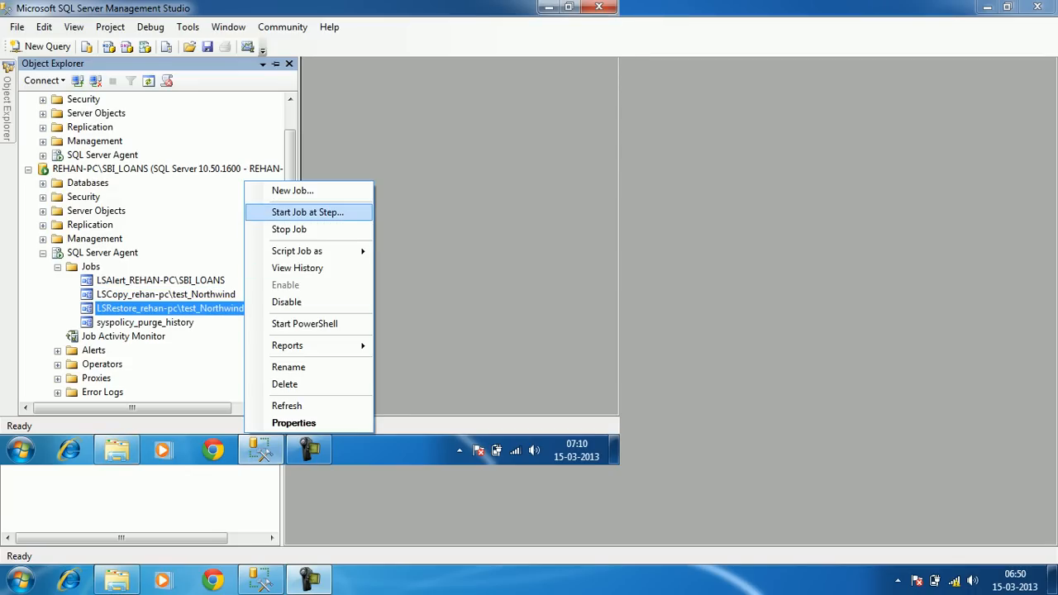
left_click(304, 213)
left_click_drag(306, 132, 334, 95)
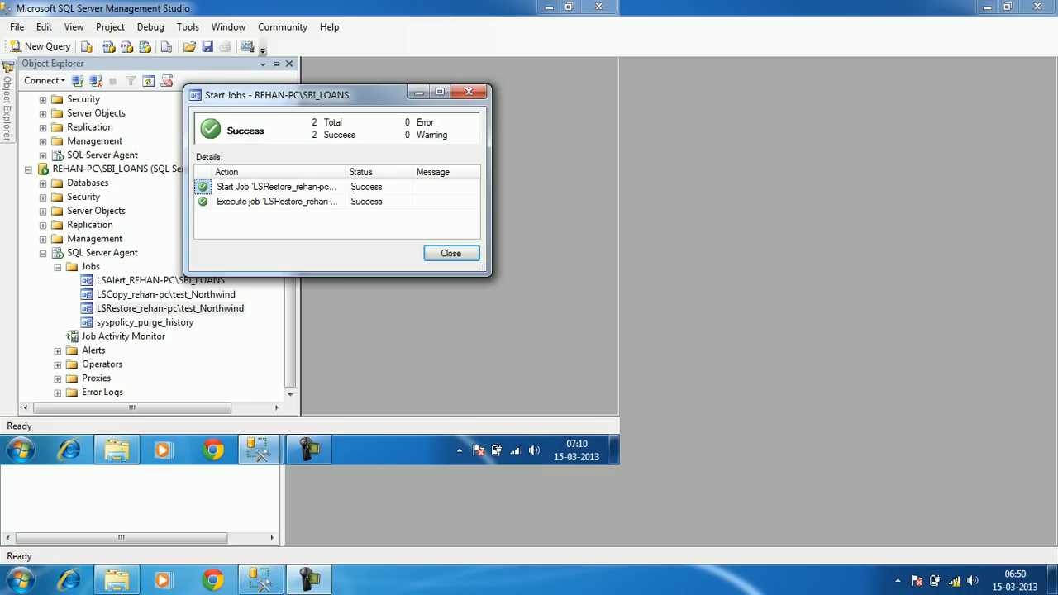
left_click(450, 253)
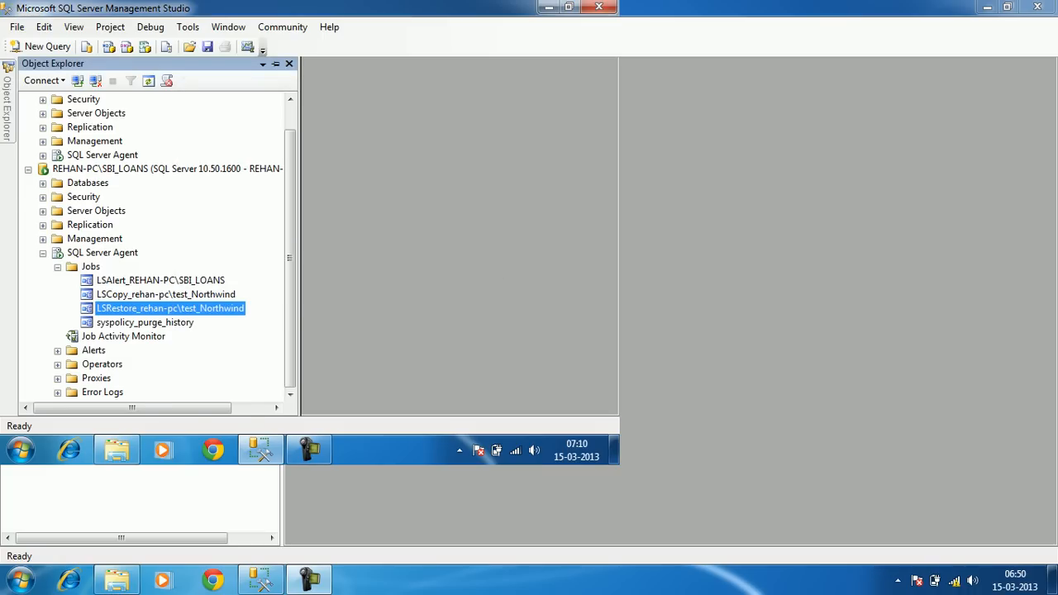
left_click(43, 254)
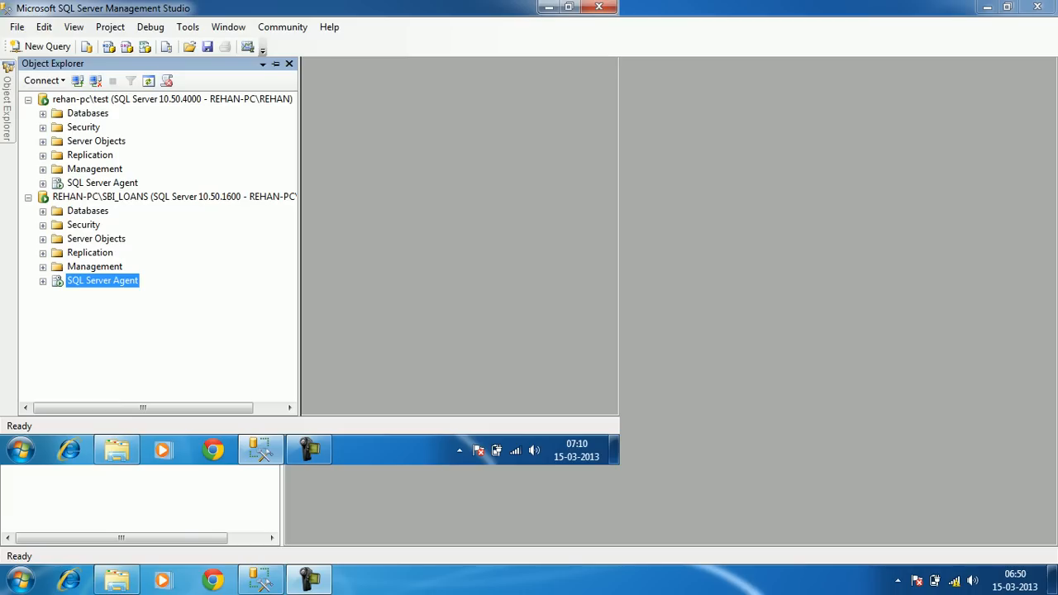
Query the top 1000 rows of dbo.book in standby Northwind and find the SQL Server row
left_click(43, 211)
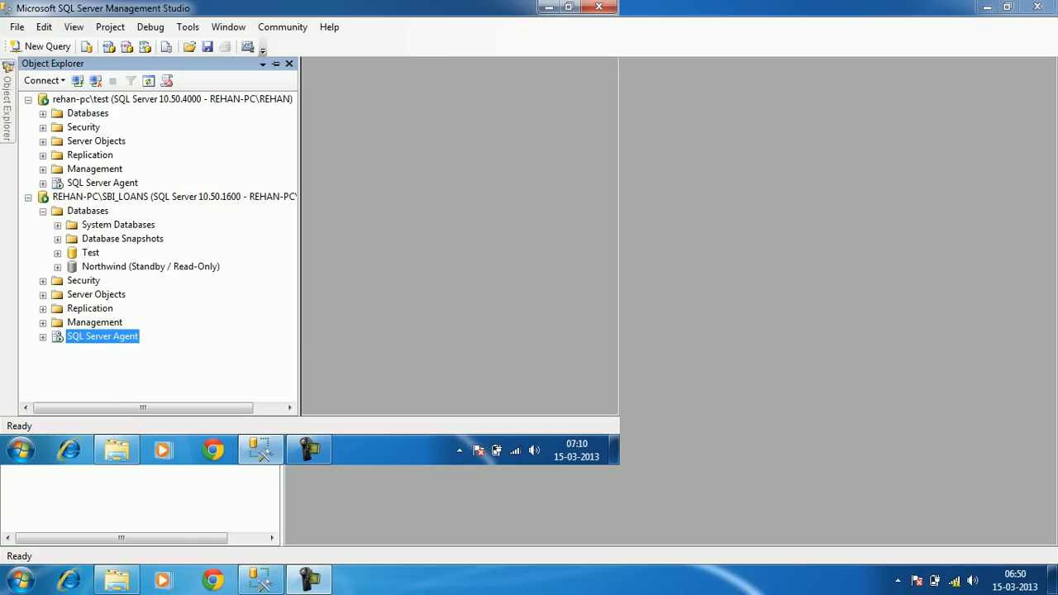
left_click(57, 267)
left_click(72, 295)
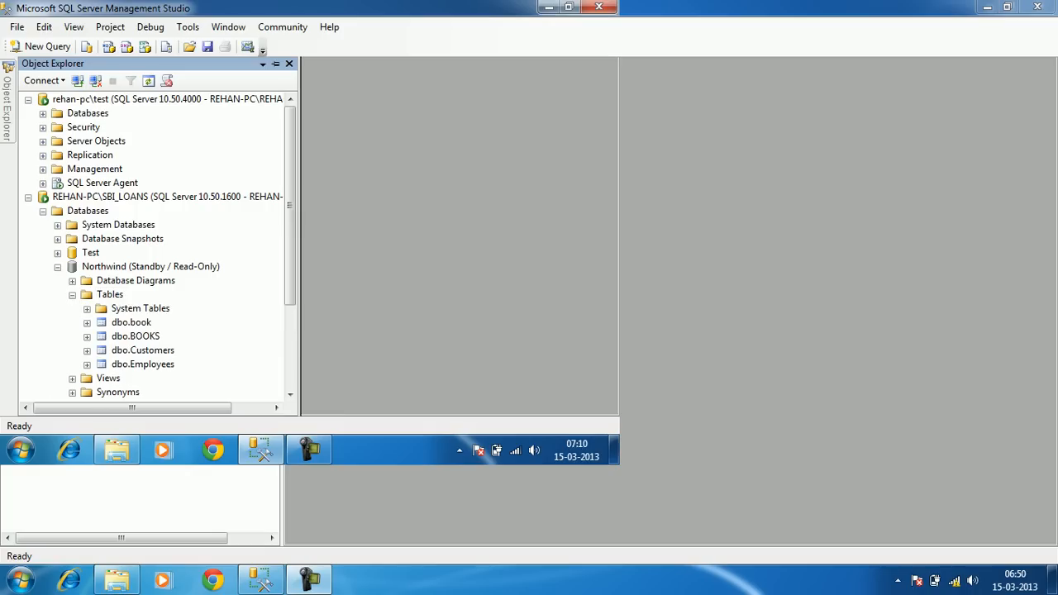
right_click(131, 322)
left_click(206, 185)
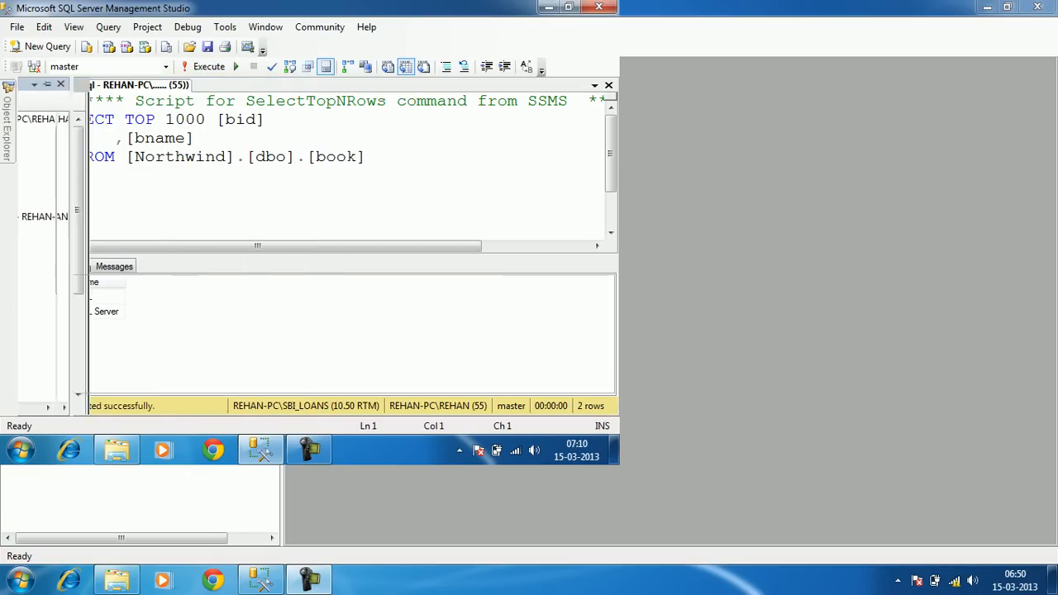
left_click(31, 312)
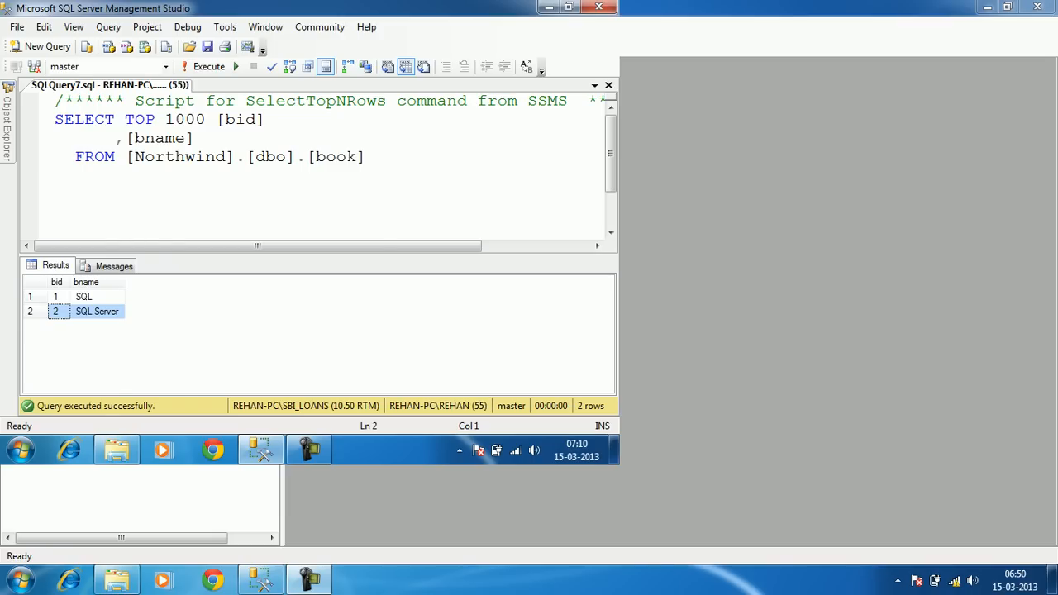
mouse_move(8, 128)
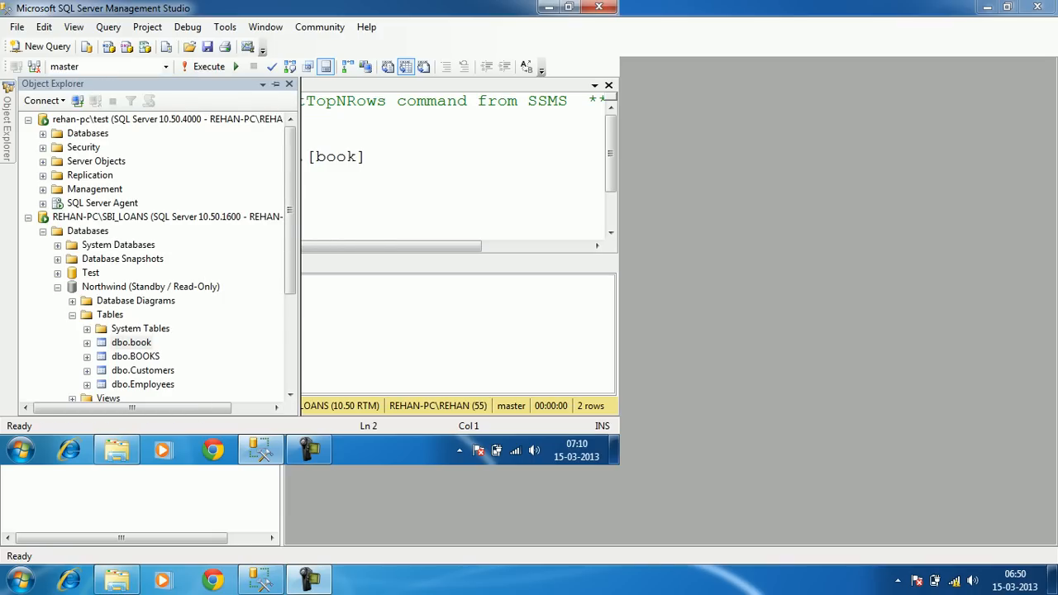
Confirm the replicated login's user in Northwind's Security Users, then list SBI_LOANS server logins
left_click(72, 314)
scroll(72, 315, "down", 2)
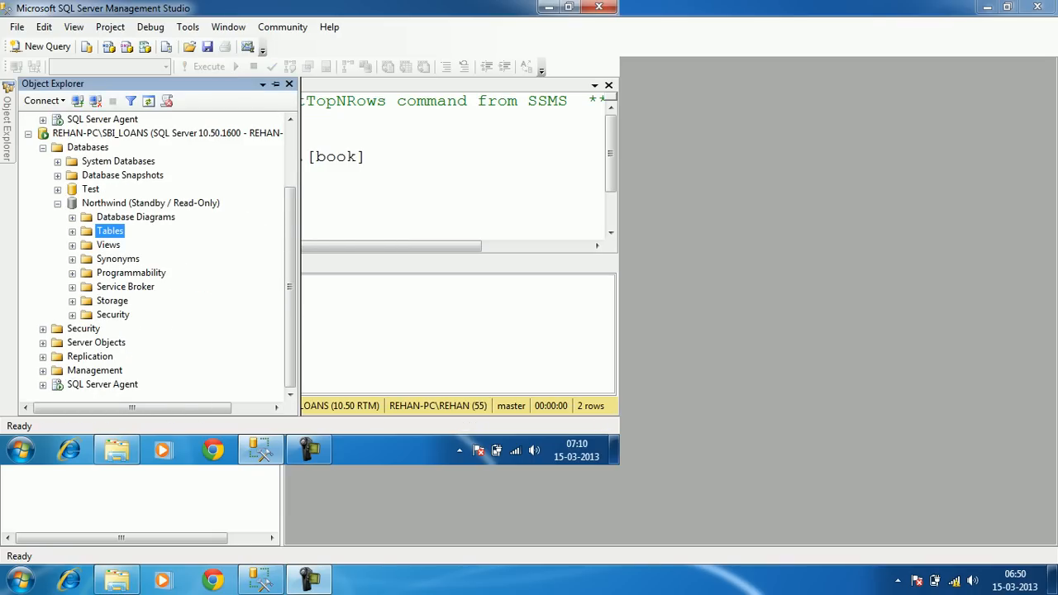
left_click(72, 315)
left_click(87, 301)
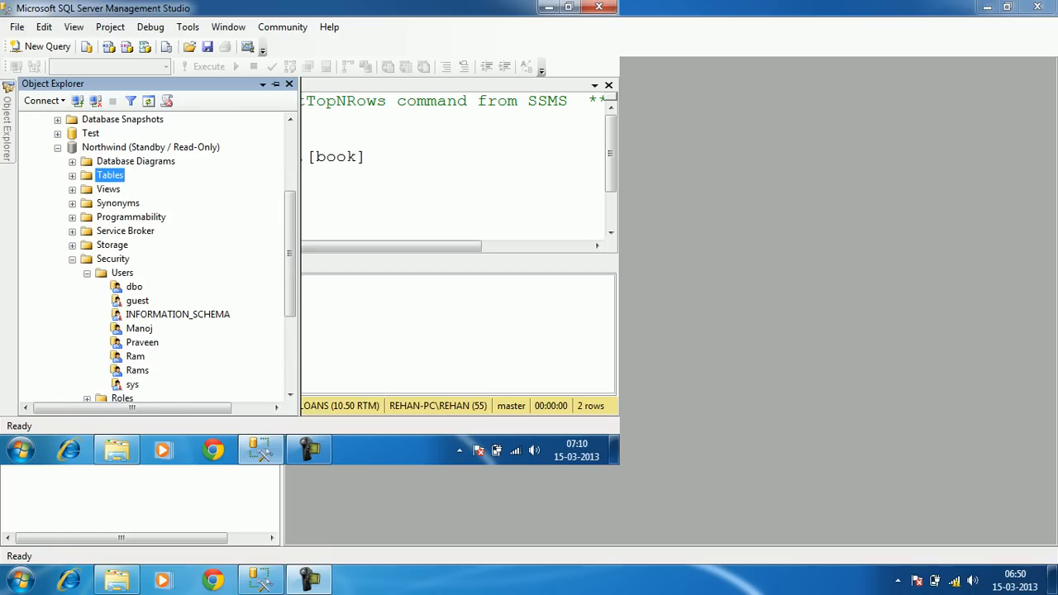
left_click(138, 329)
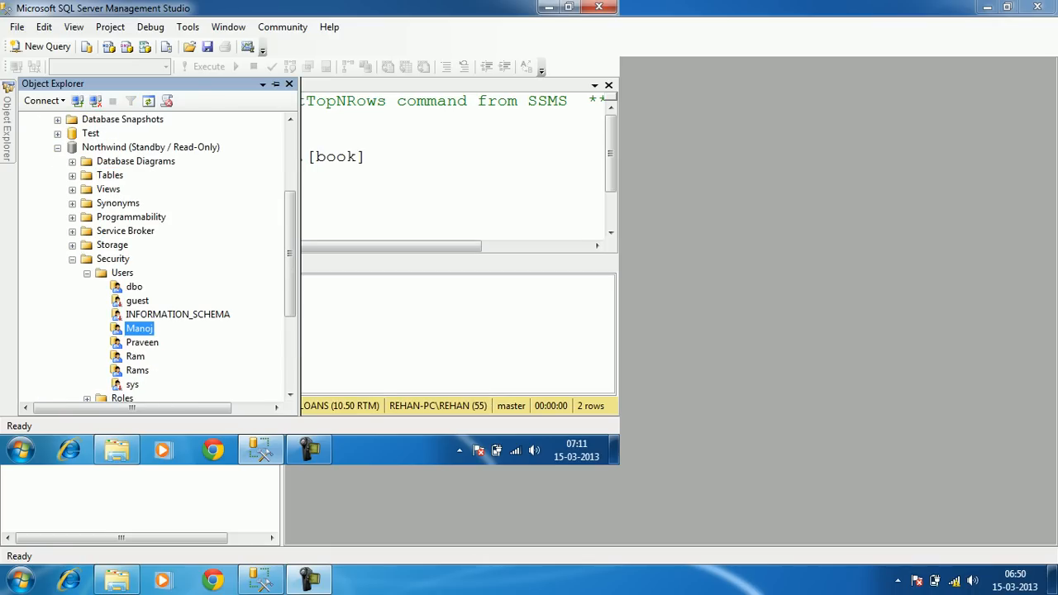
key("Left")
key("Left")
key("Left")
key("Left")
key("Left")
key("Left")
key("Left")
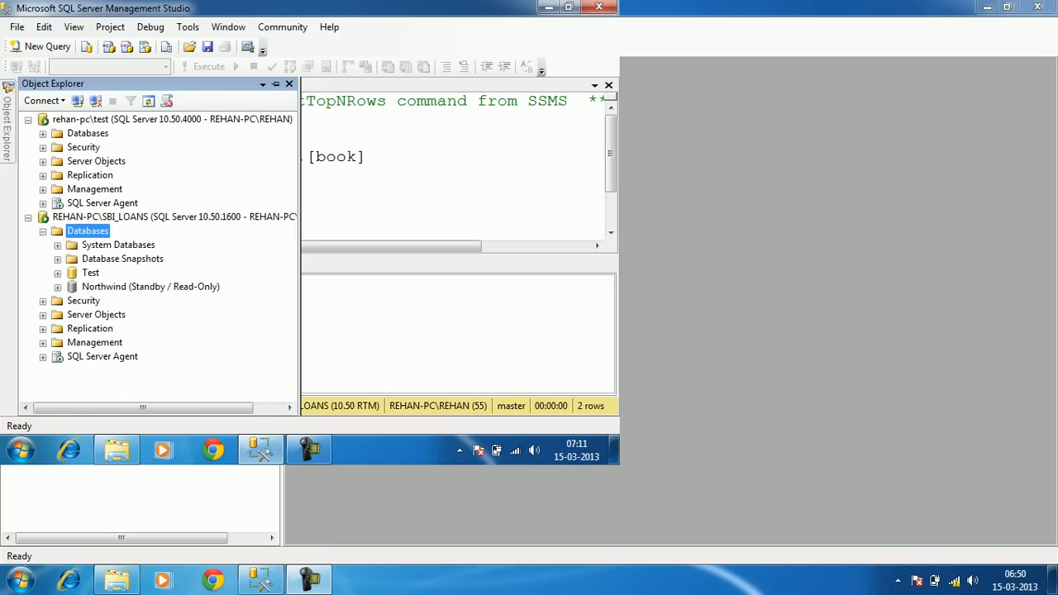
key("Left")
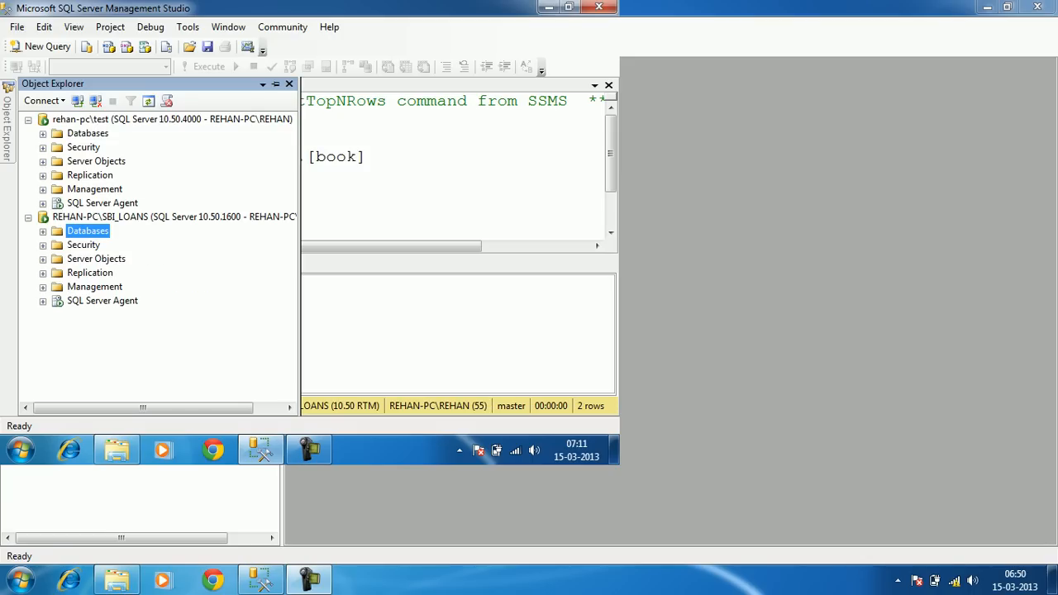
left_click(43, 246)
left_click(58, 260)
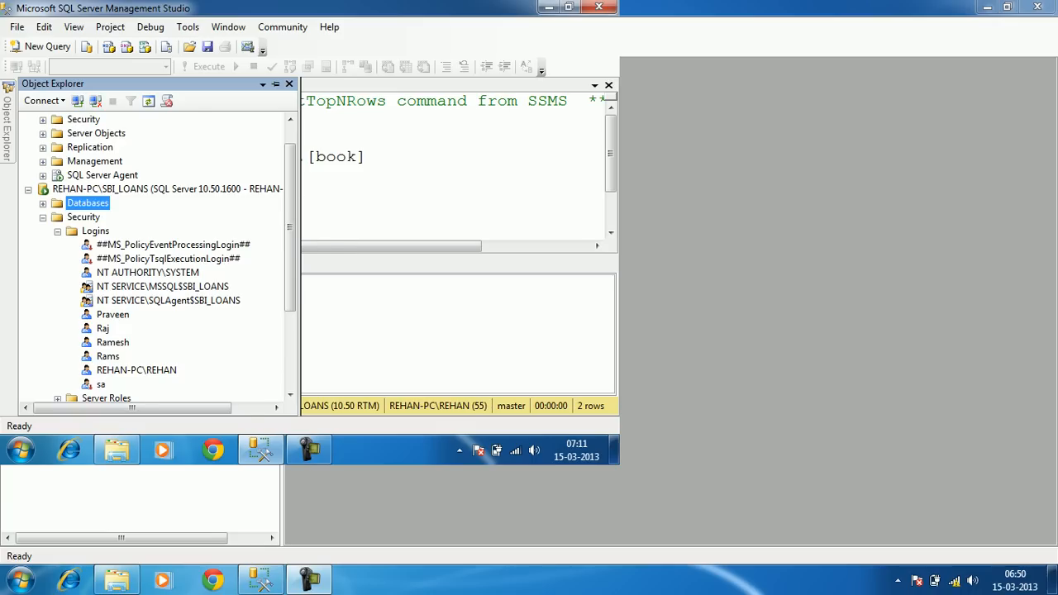
left_click(43, 217)
left_click(276, 83)
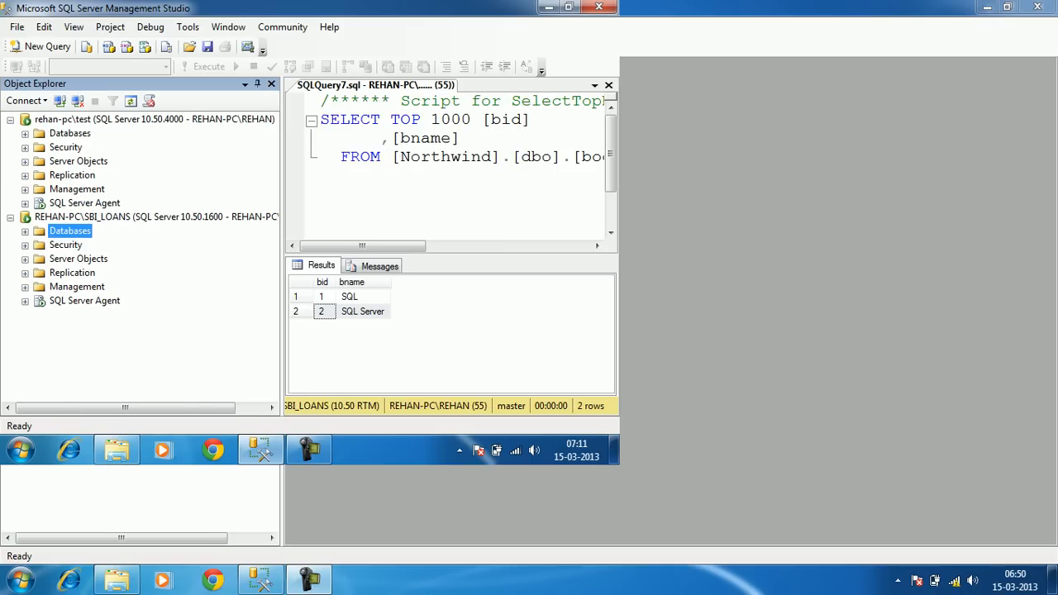